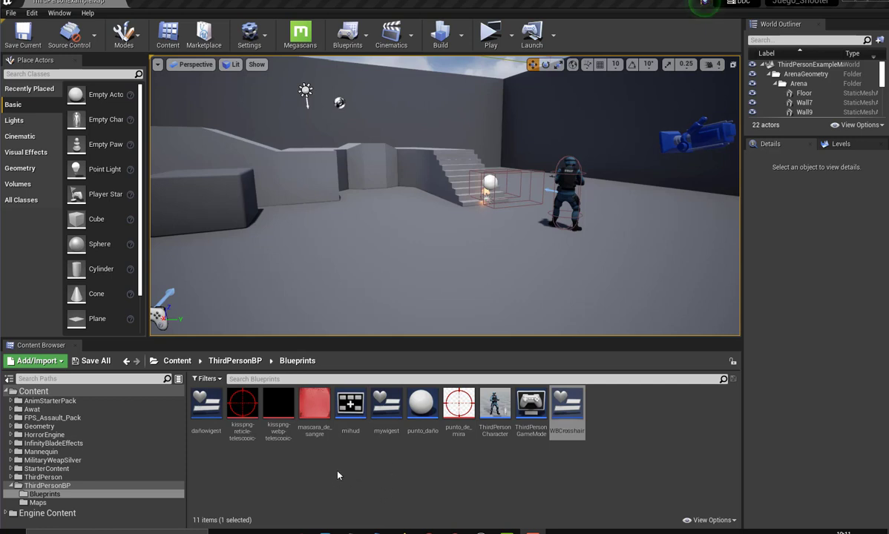
Step: Create an Actor-based Blueprint class in ThirdPersonBP > Blueprints and name it CARGADORBALAS_RIFLE
right_click(417, 471)
mouse_move(423, 467)
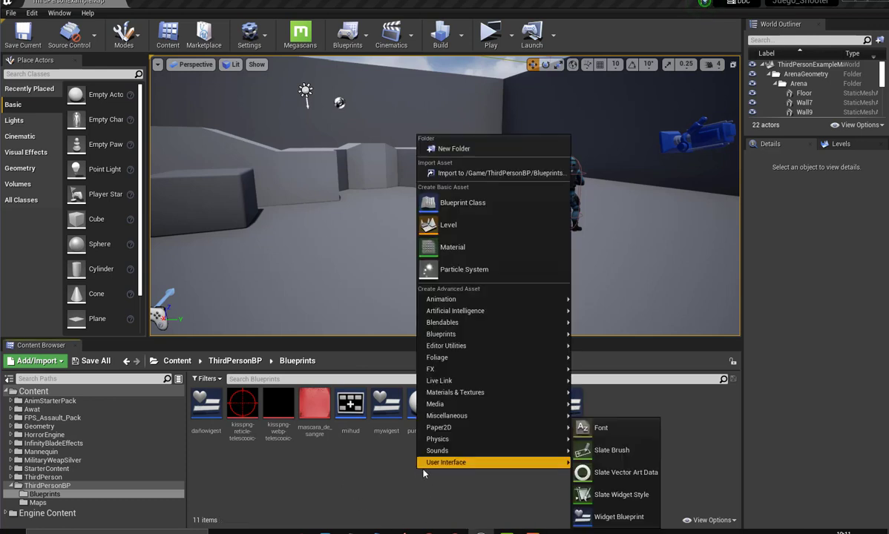
click(465, 205)
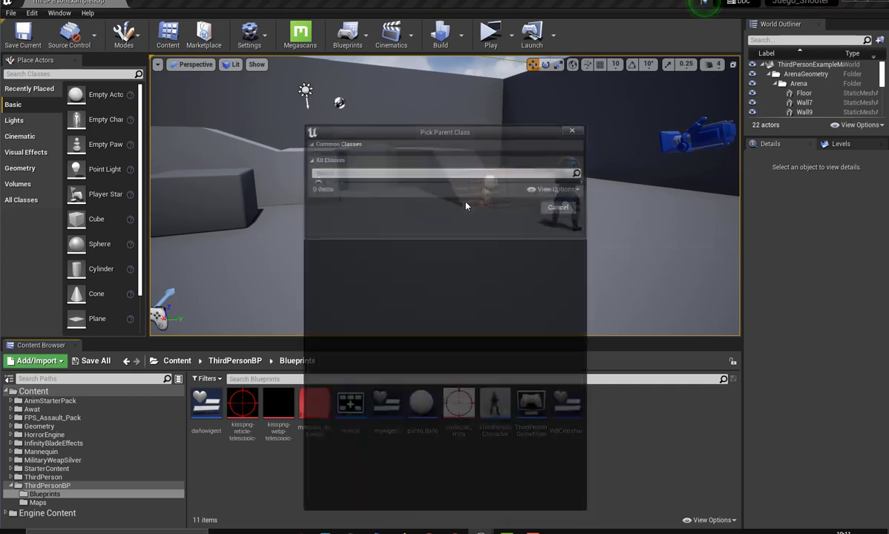
click(337, 164)
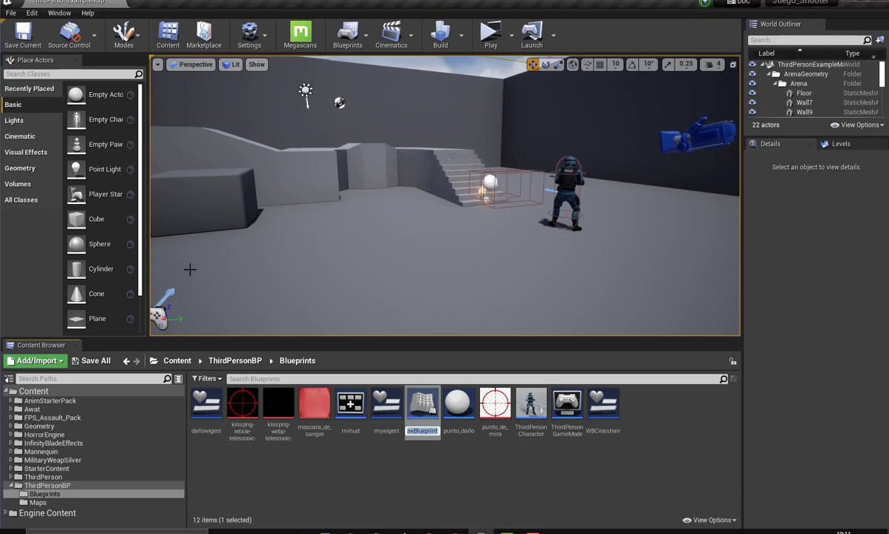
text(C)
text(ARGADOR)
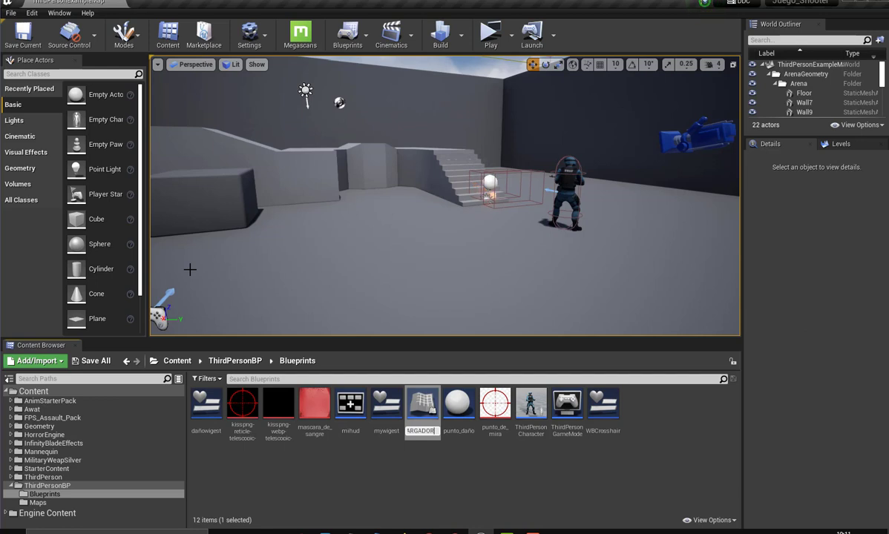
text(LAS)
text(_RIFLE)
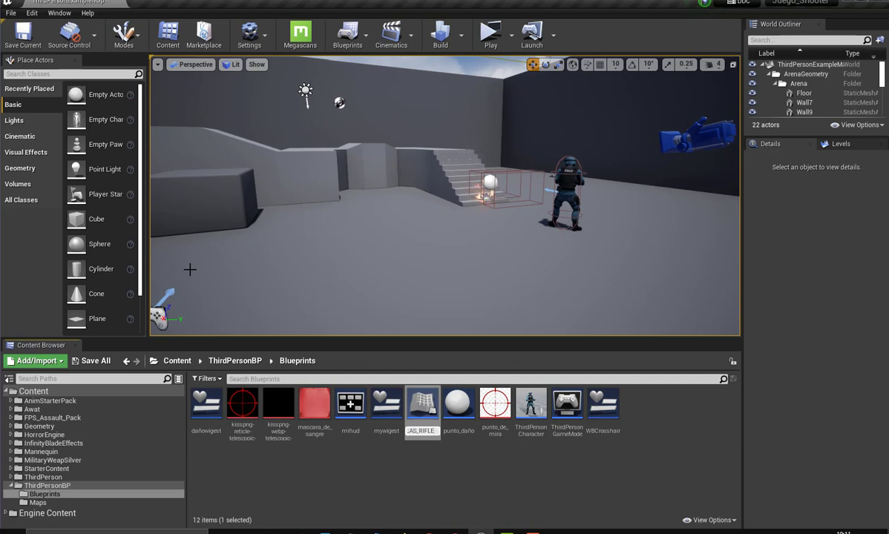
key(Return)
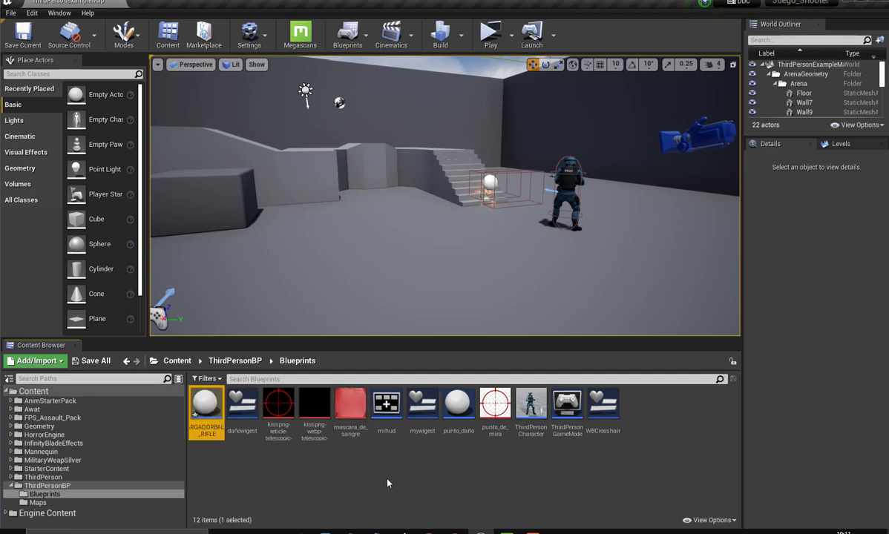
Step: Open the CARGADORBALAS_RIFLE Blueprint and dock its editor tab beside the level map
double_click(206, 411)
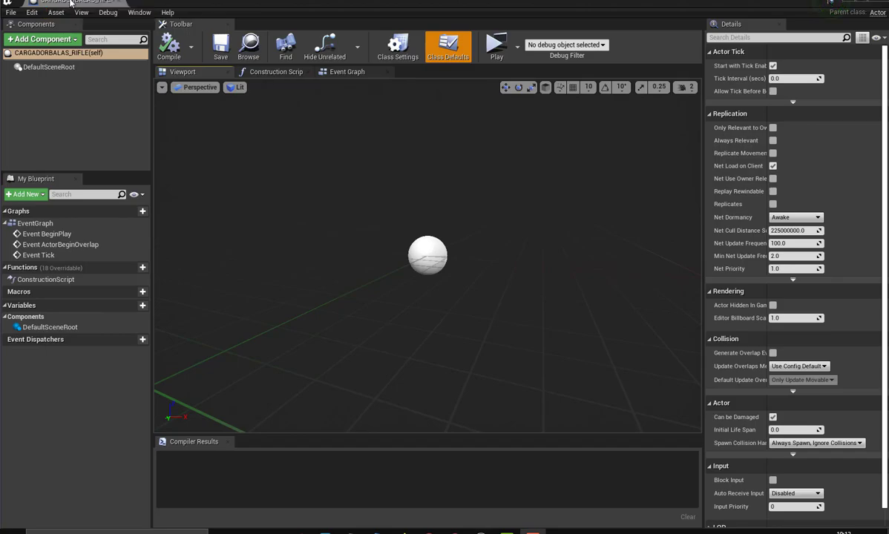
drag(72, 4, 149, 6)
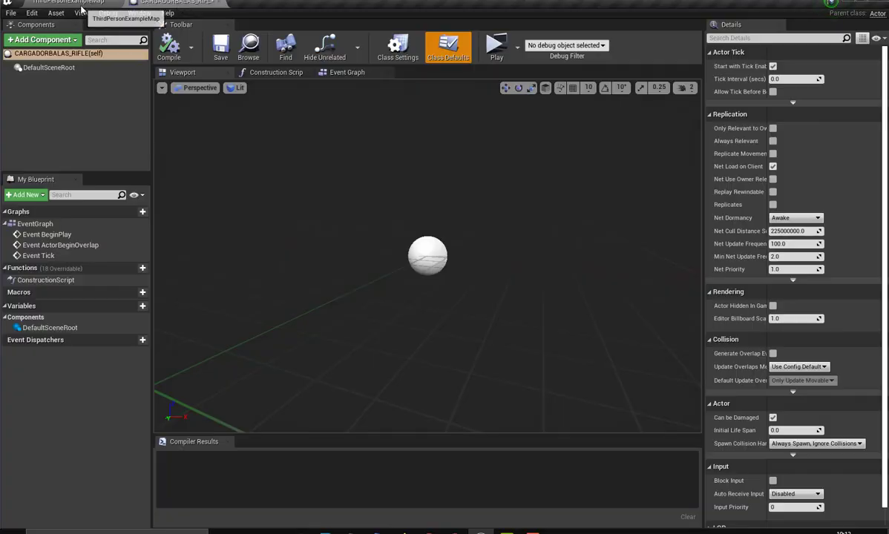
click(80, 6)
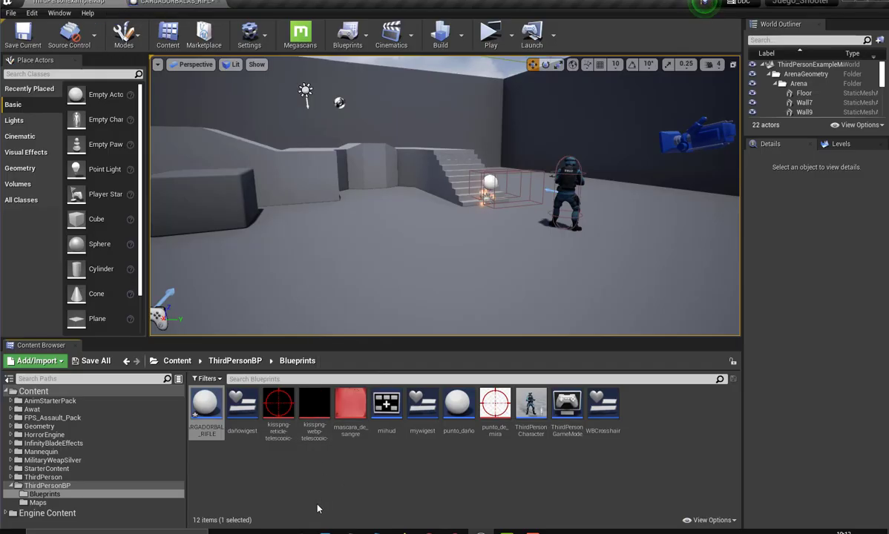
Step: Browse to Content > MilitaryWeapSilver > Pickups and select the Shotgun_Pickup mesh
click(184, 364)
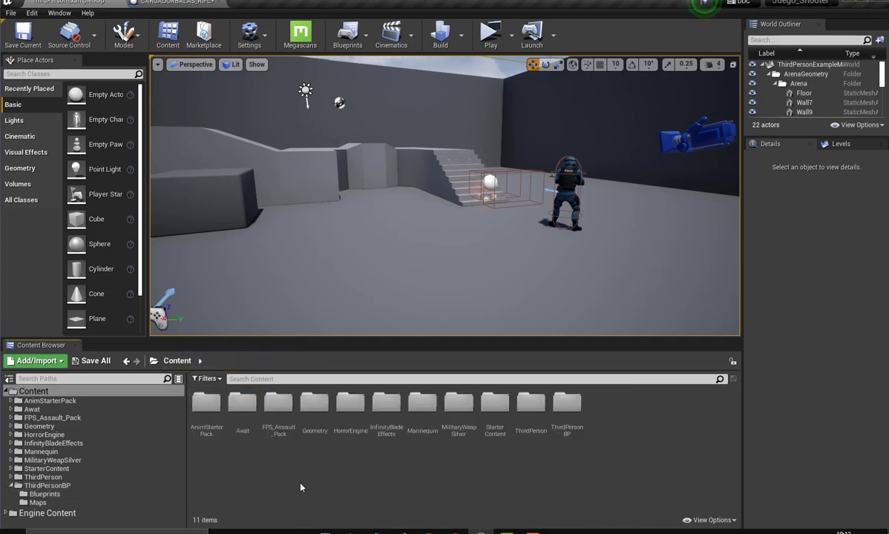
double_click(457, 404)
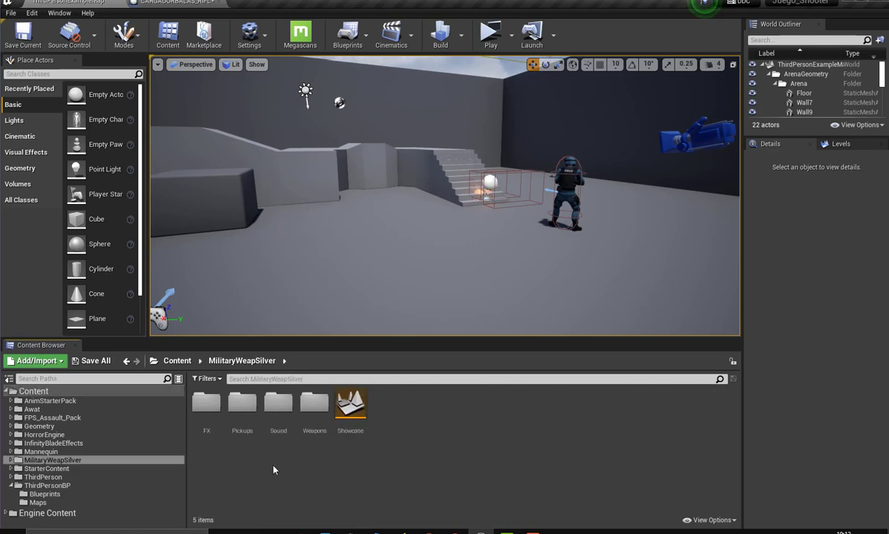
double_click(241, 404)
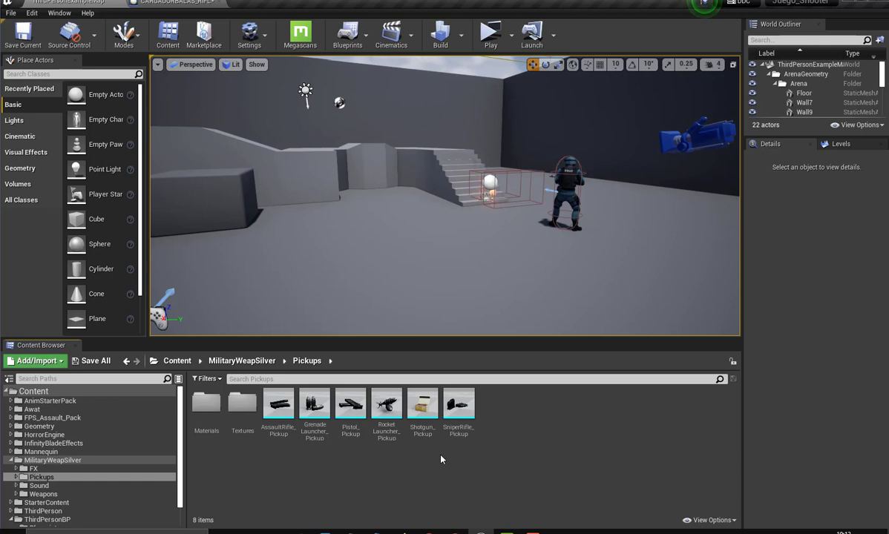
click(420, 409)
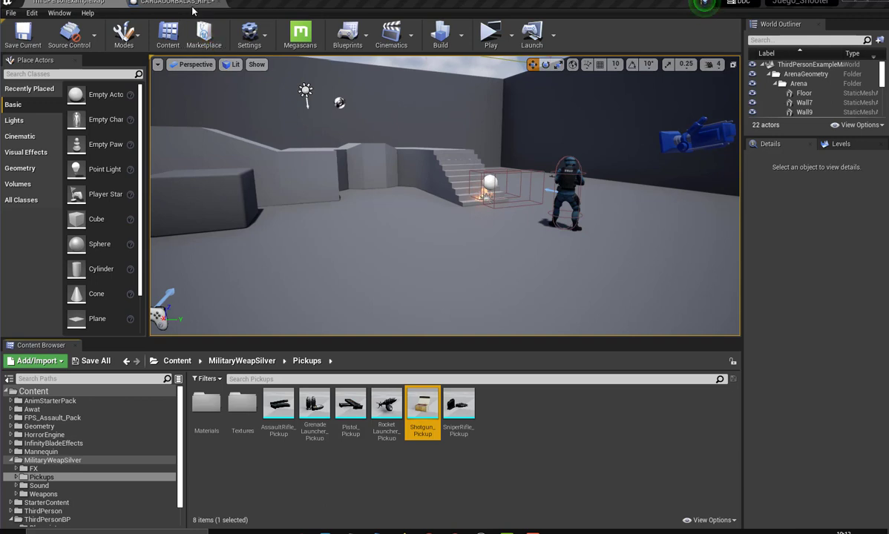
Step: Add Shotgun_Pickup as a Static Mesh component scaled to 1.5575, then compile and save
click(182, 3)
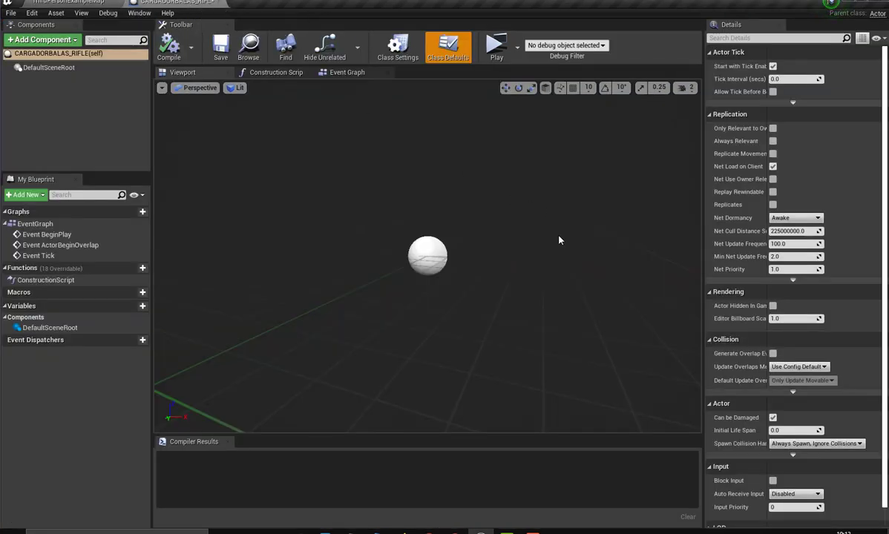
click(74, 41)
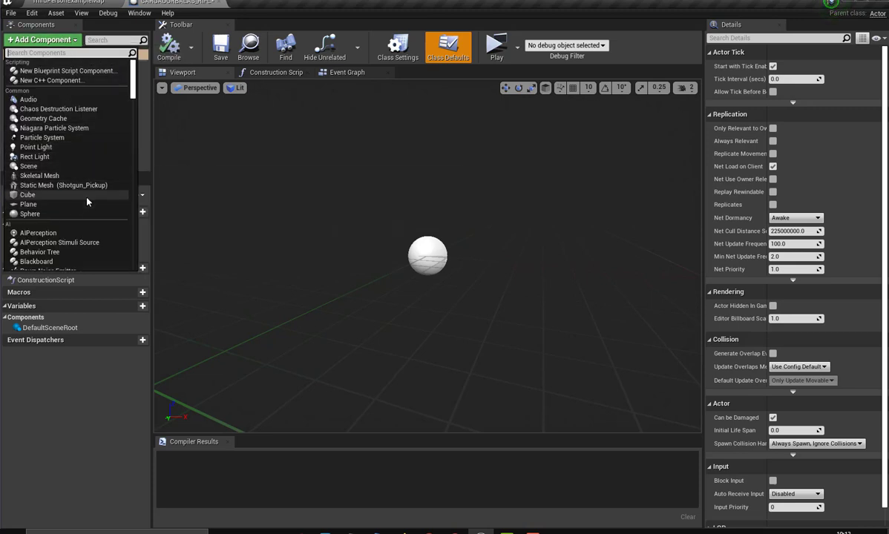
click(65, 185)
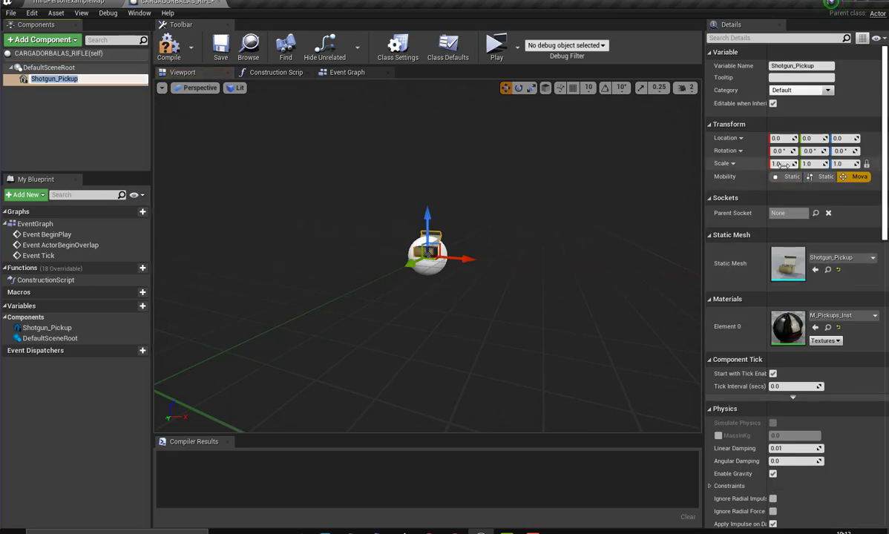
drag(781, 163, 824, 163)
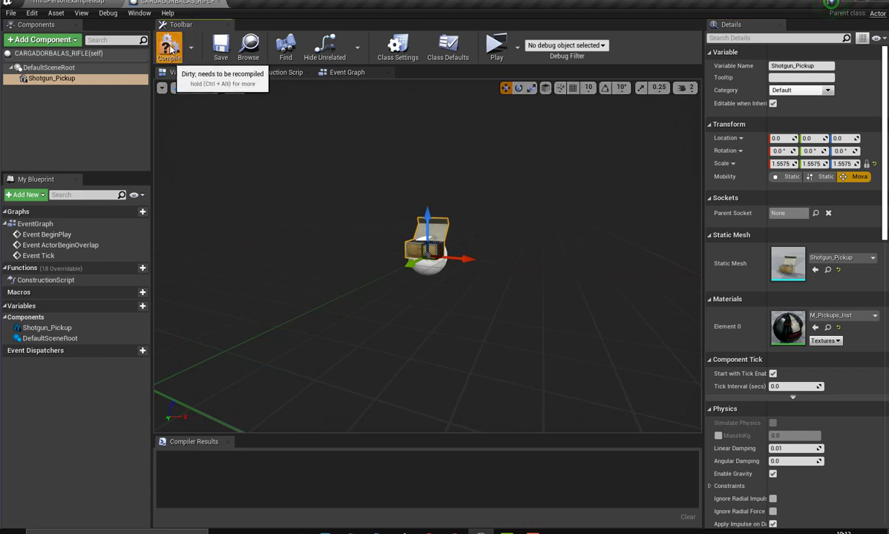
click(170, 49)
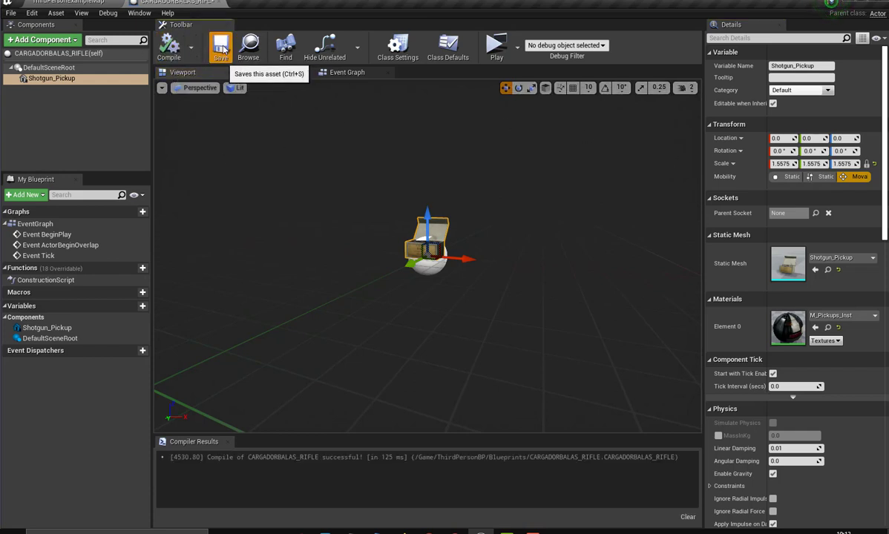
click(222, 47)
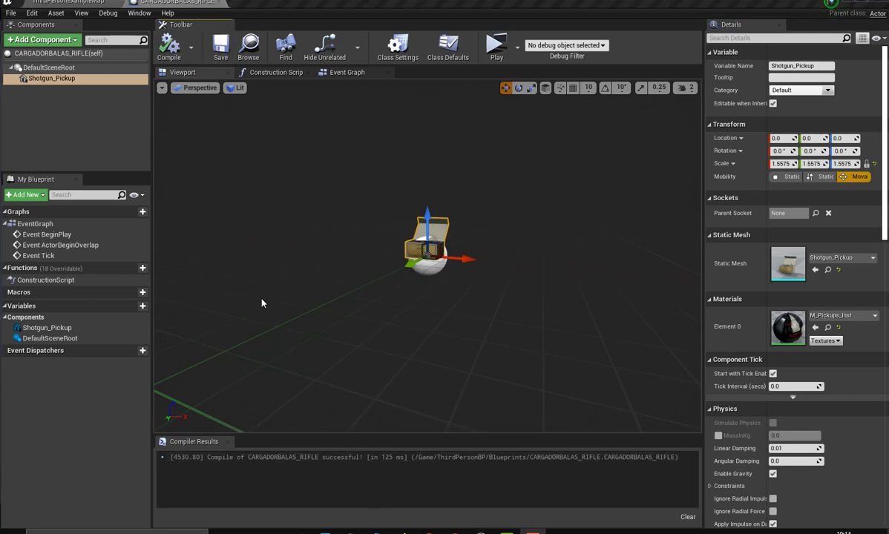
Step: Set the Shotgun_Pickup component's Collision Presets to OverlapAll and recompile the Blueprint
click(82, 79)
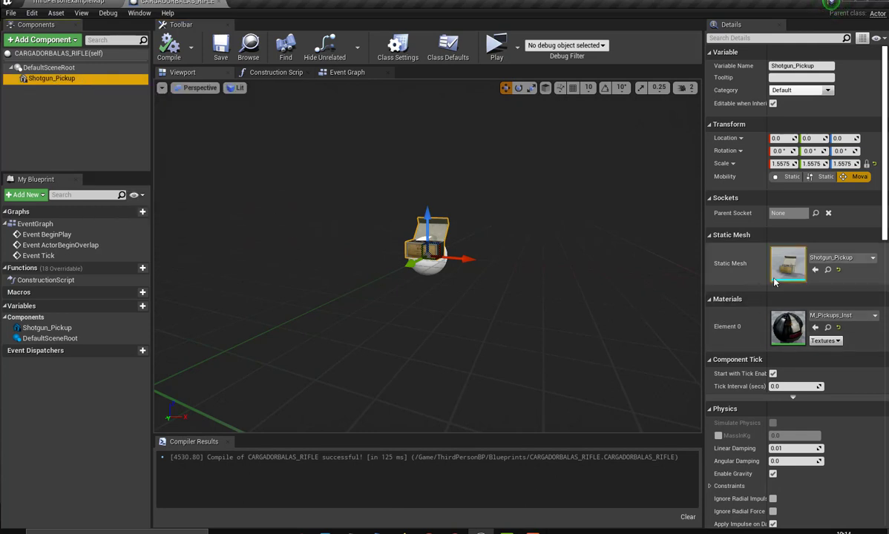
scroll(771, 274, down, 2)
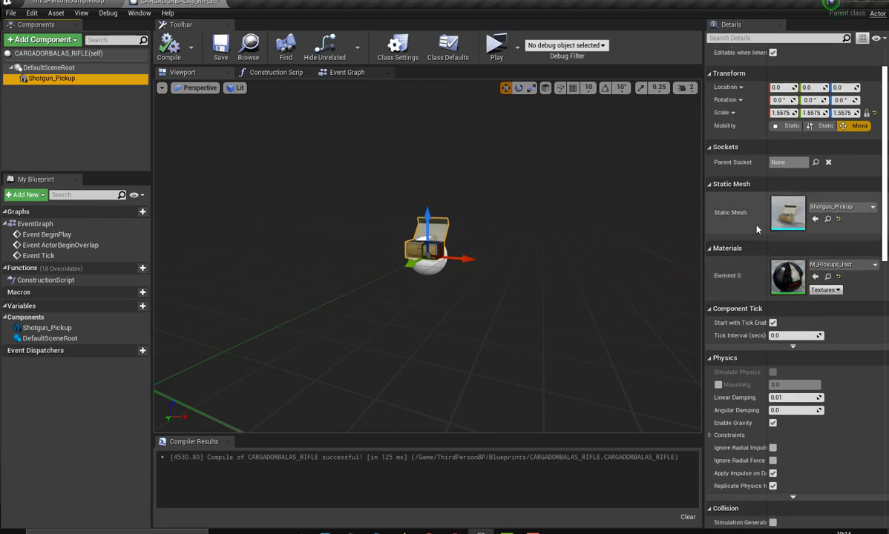
scroll(757, 230, down, 2)
scroll(756, 230, down, 2)
scroll(756, 230, down, 2)
scroll(756, 230, down, 2)
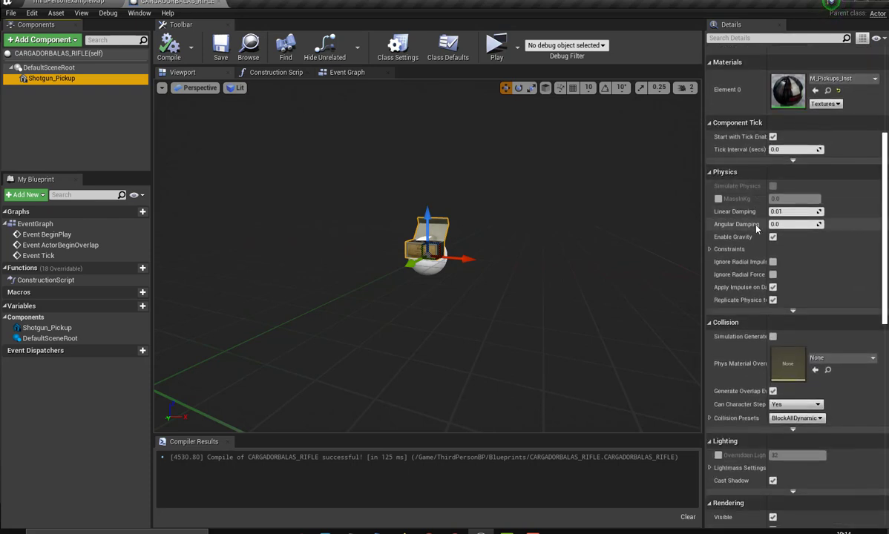
scroll(756, 230, down, 2)
scroll(738, 258, down, 1)
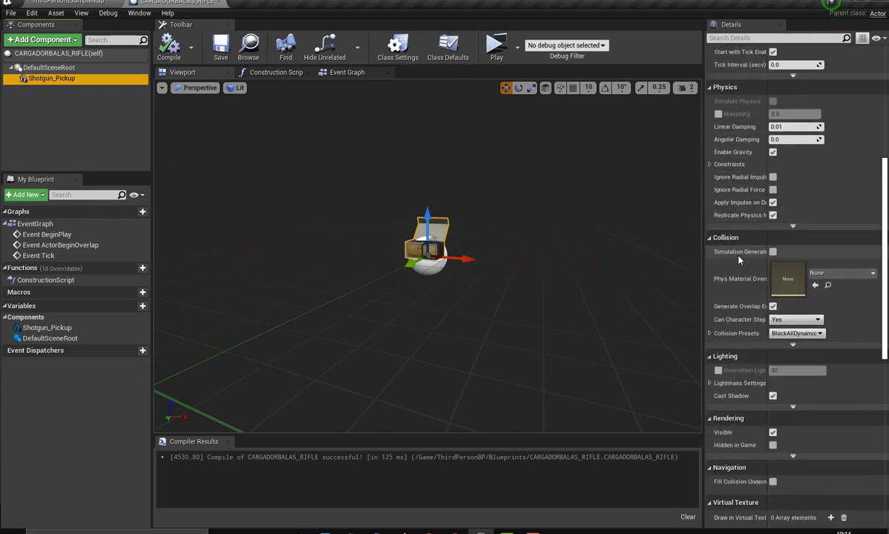
click(819, 320)
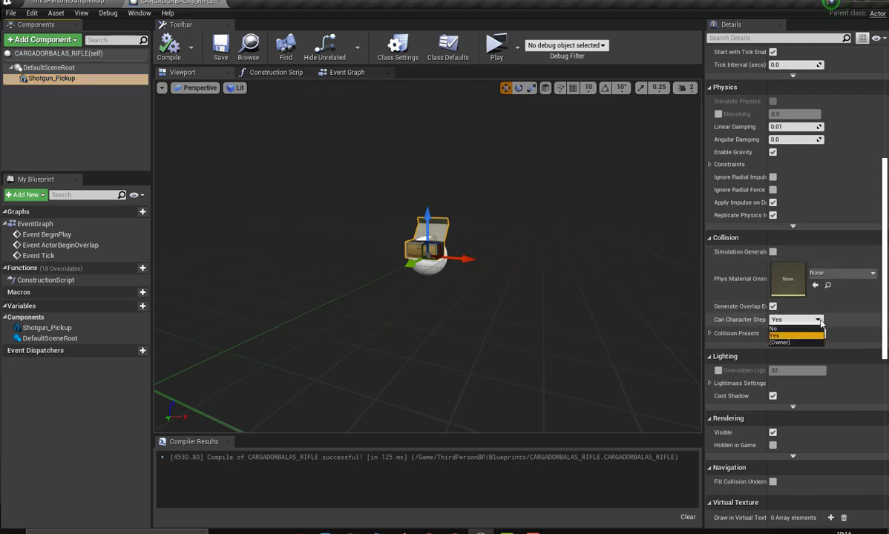
click(820, 322)
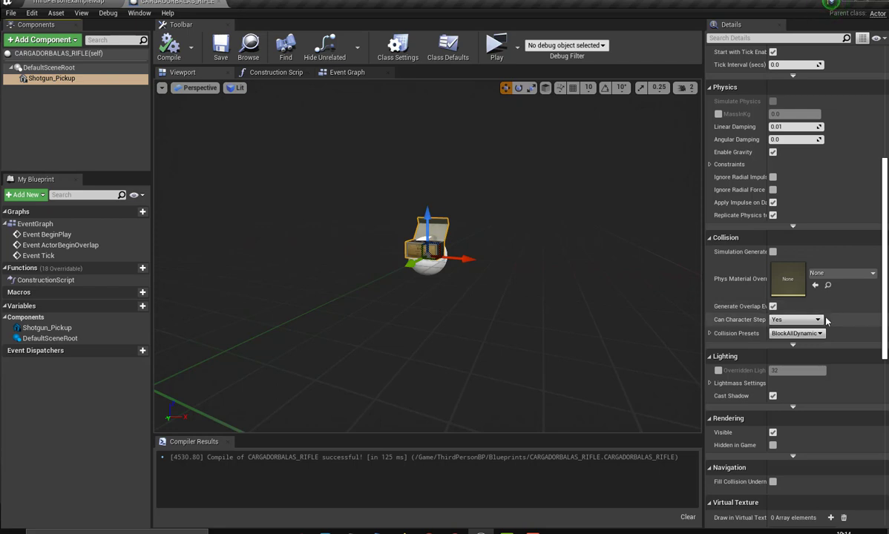
click(820, 334)
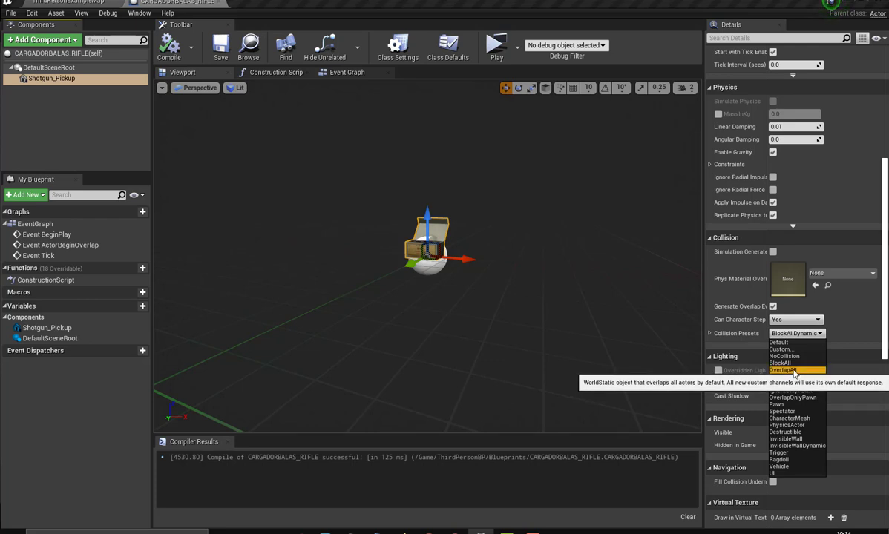
click(793, 371)
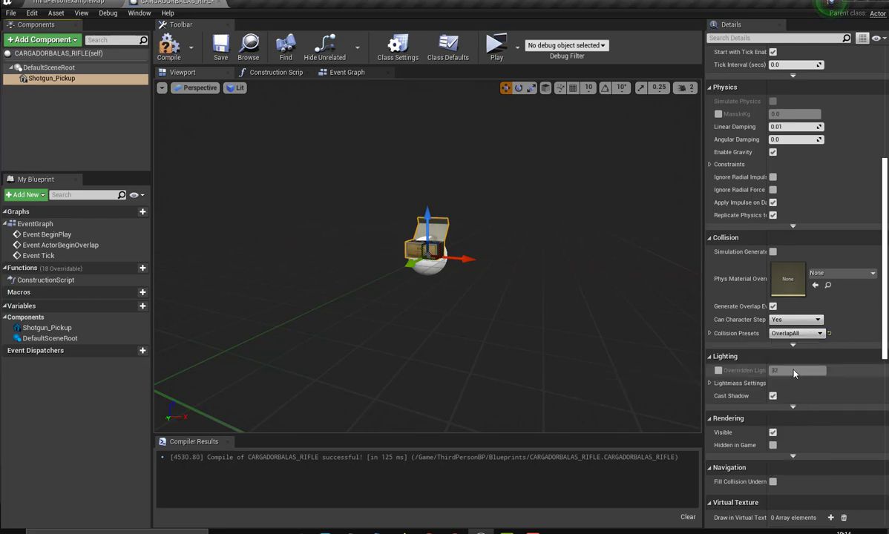
click(175, 50)
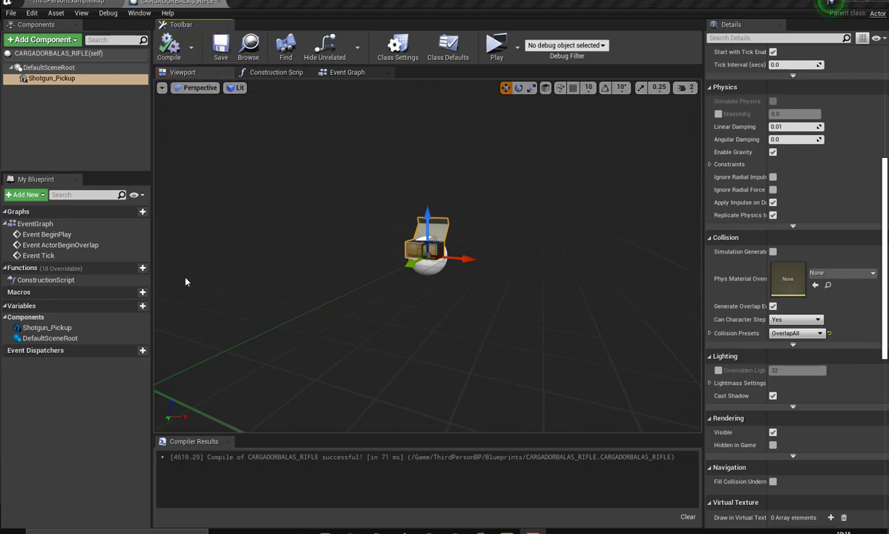
Step: In the Event Graph, cast the overlap's Other Actor to ThirdPersonCharacter
click(347, 72)
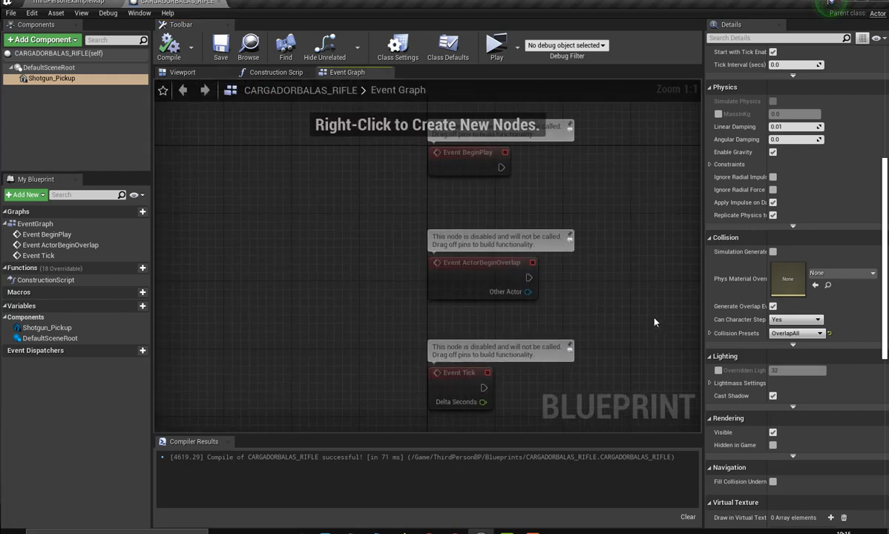
right_drag(654, 322, 473, 319)
drag(347, 290, 407, 285)
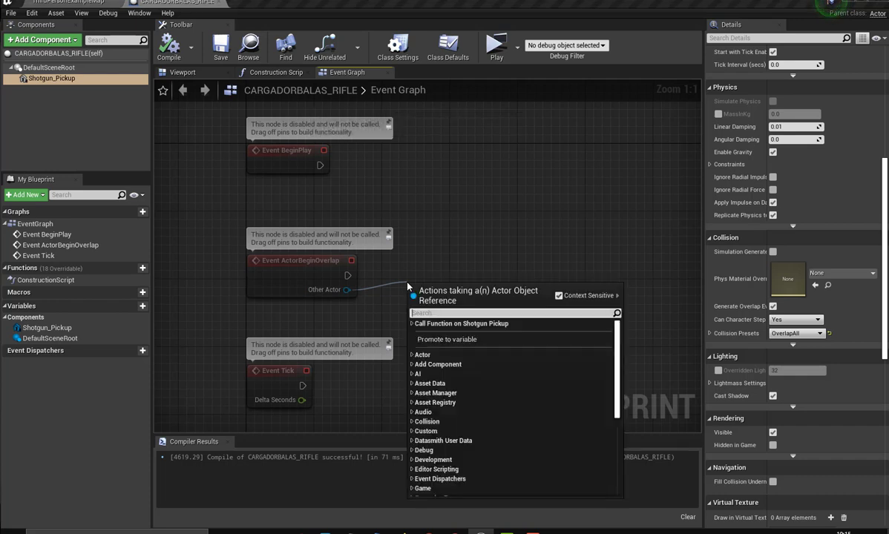
text(CASTT)
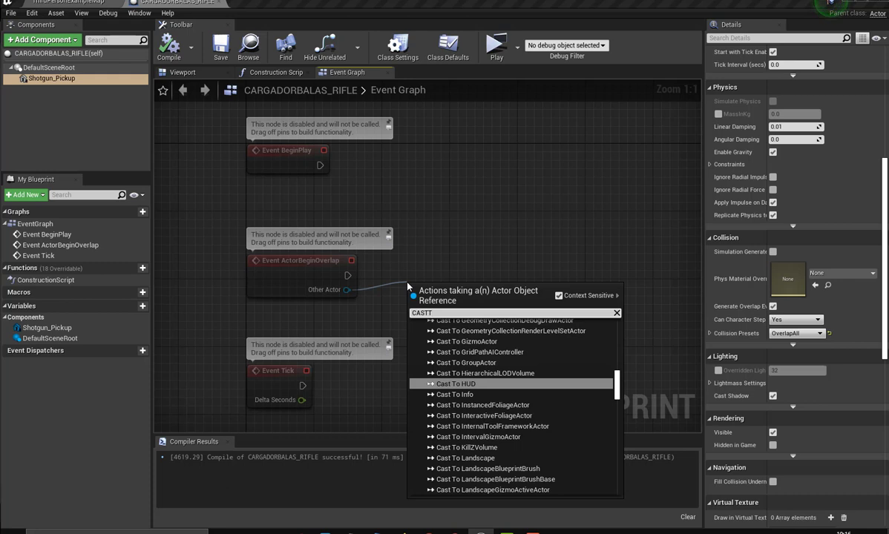
text(OTH)
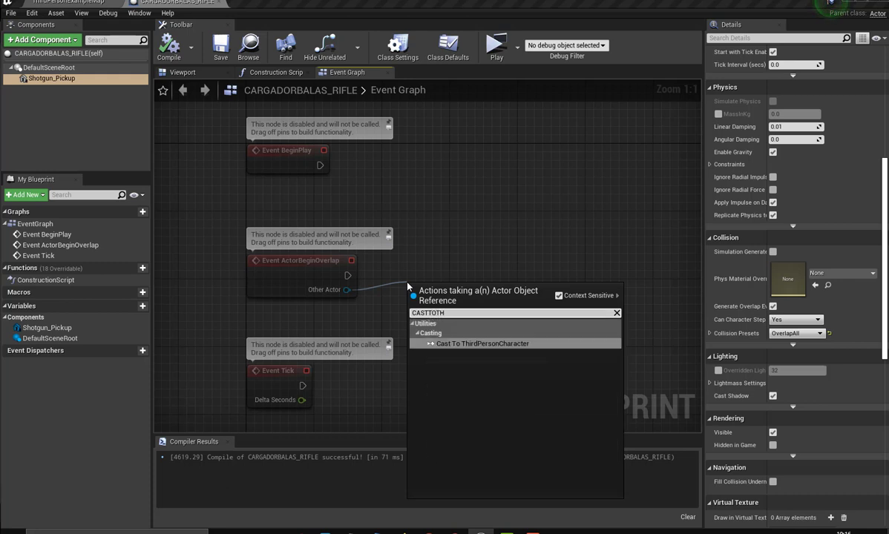
click(498, 343)
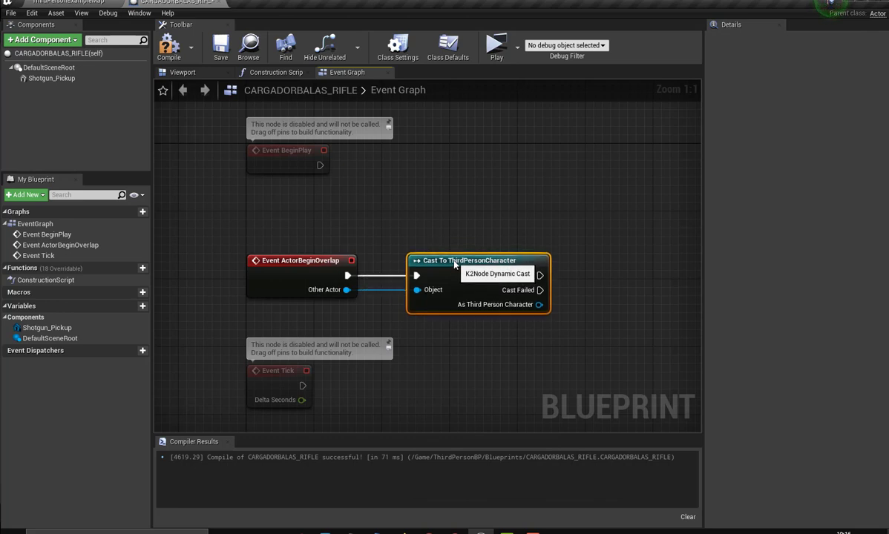
right_drag(505, 338, 332, 310)
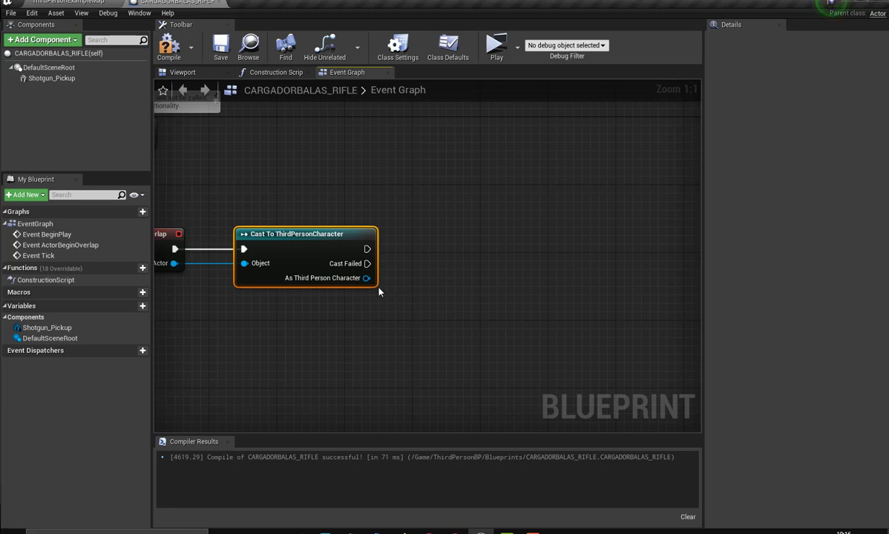
Step: Add a Get Equipweapons node from the cast's character output and place it below the cast
drag(365, 278, 401, 297)
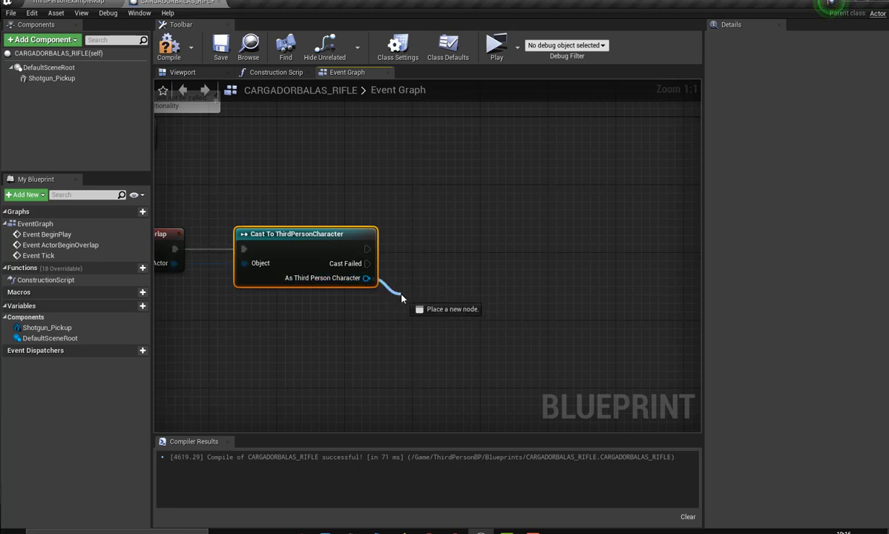
text(GET)
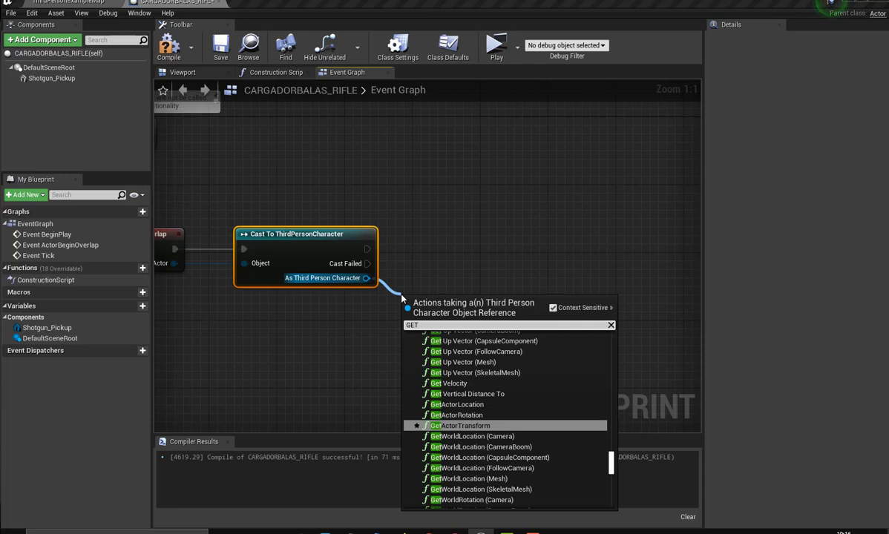
text(E)
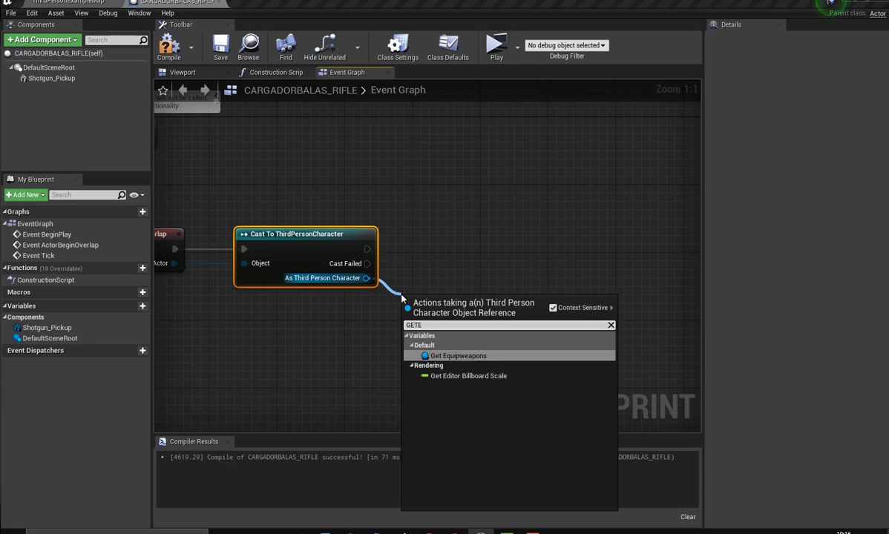
click(467, 355)
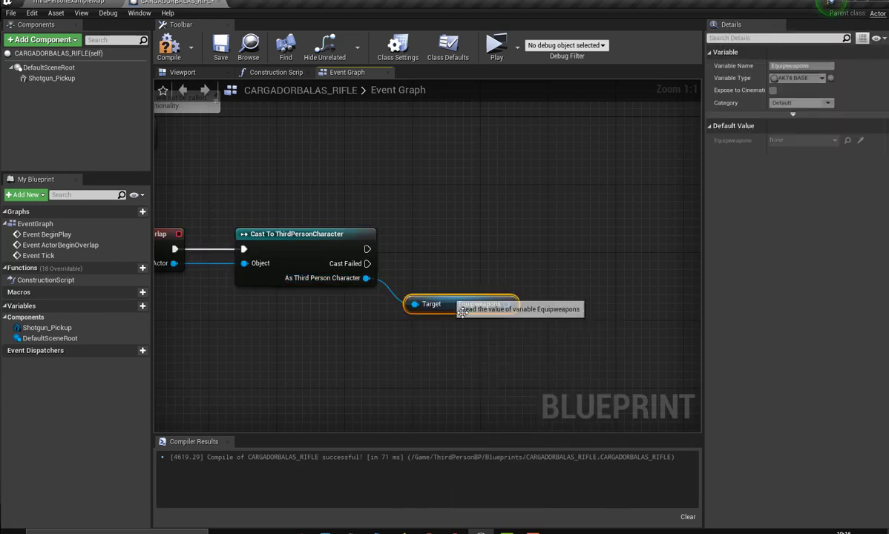
drag(461, 312, 445, 290)
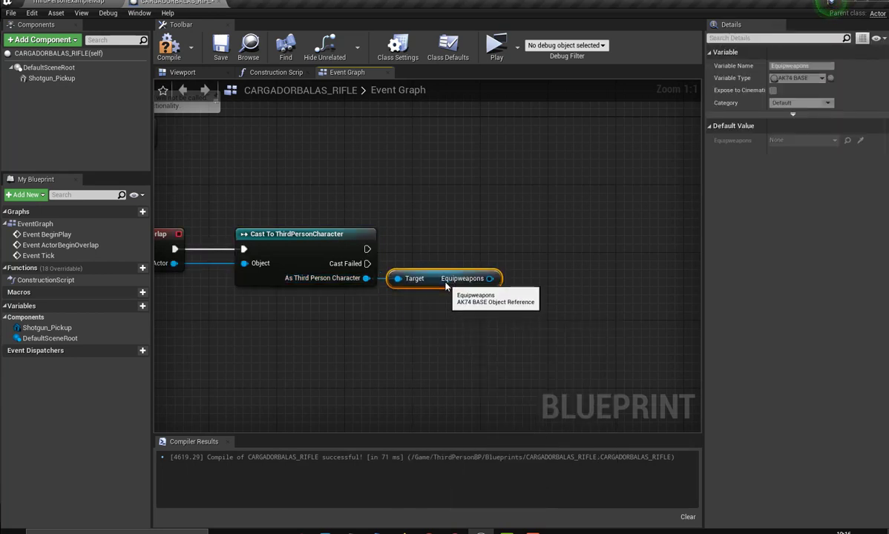
right_drag(476, 354, 416, 386)
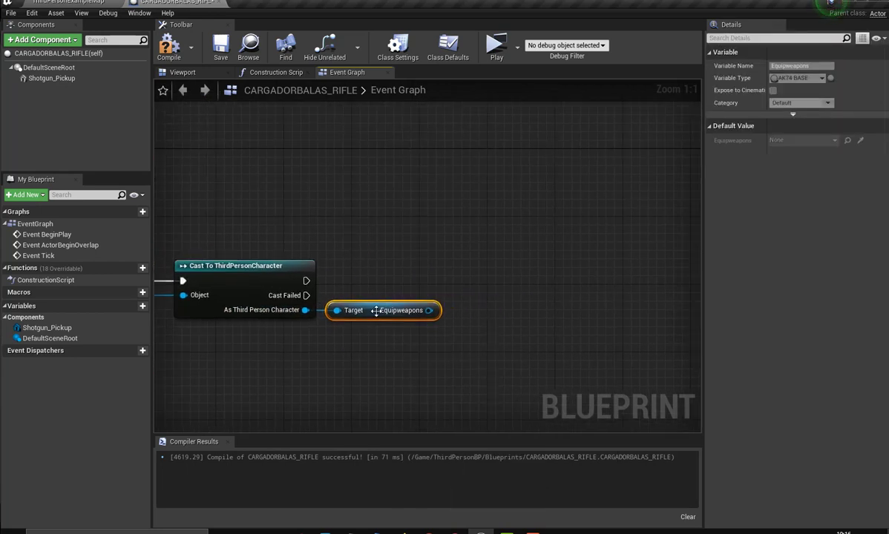
drag(373, 312, 250, 347)
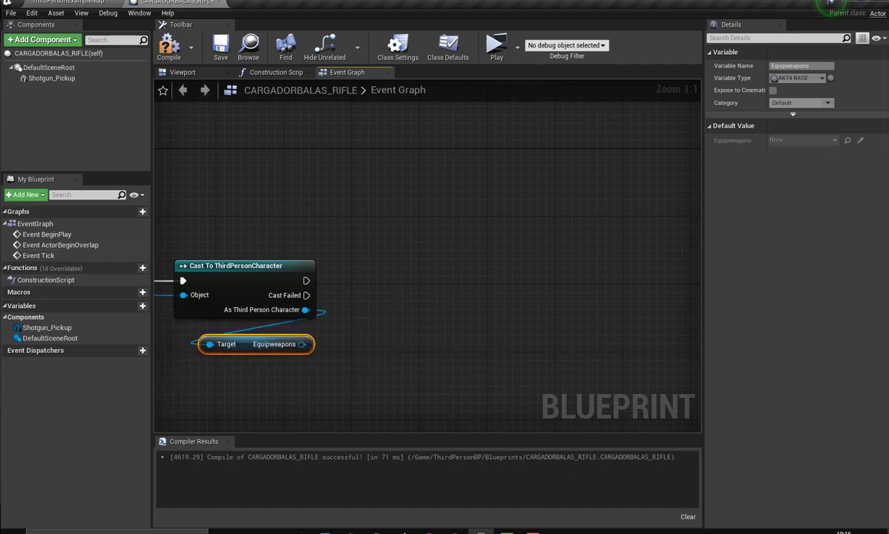
Step: Create a SET Maxammo node targeting the Equipweapons weapon reference
right_drag(381, 344, 322, 344)
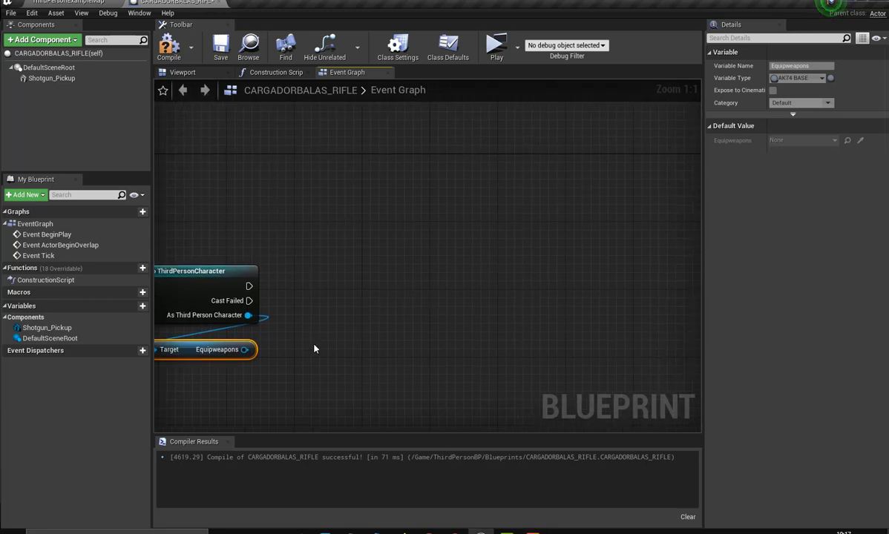
drag(245, 349, 330, 298)
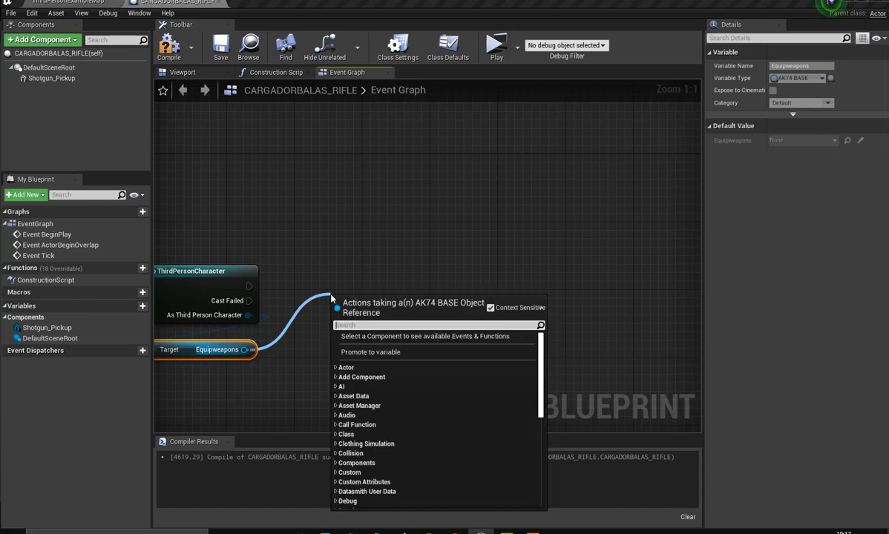
text(sE)
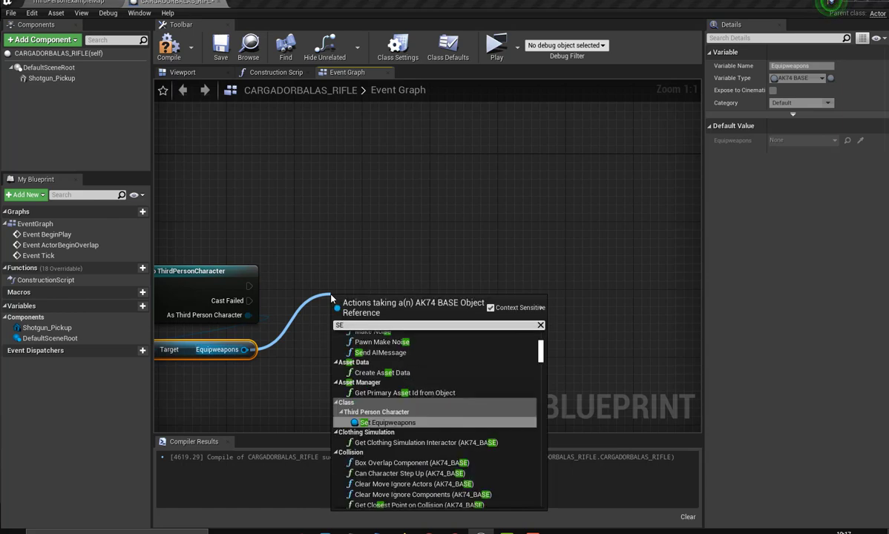
text(T)
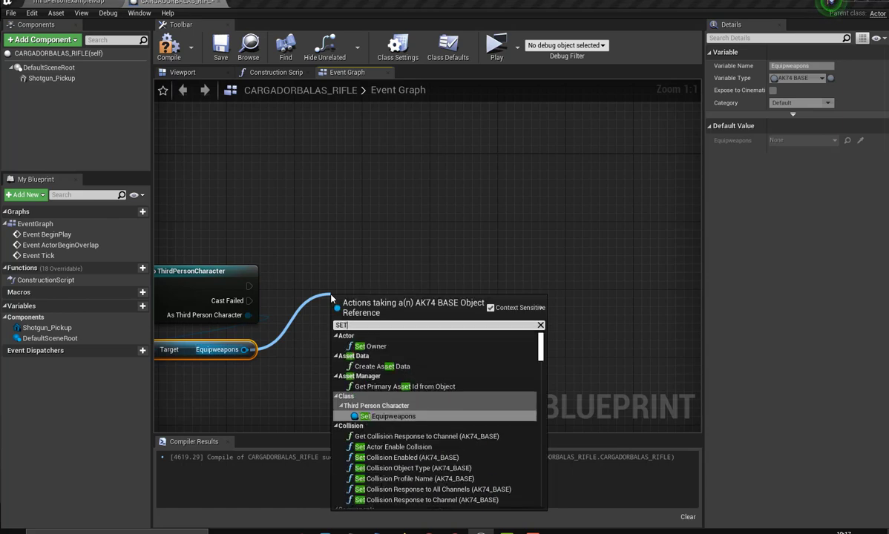
text(MA)
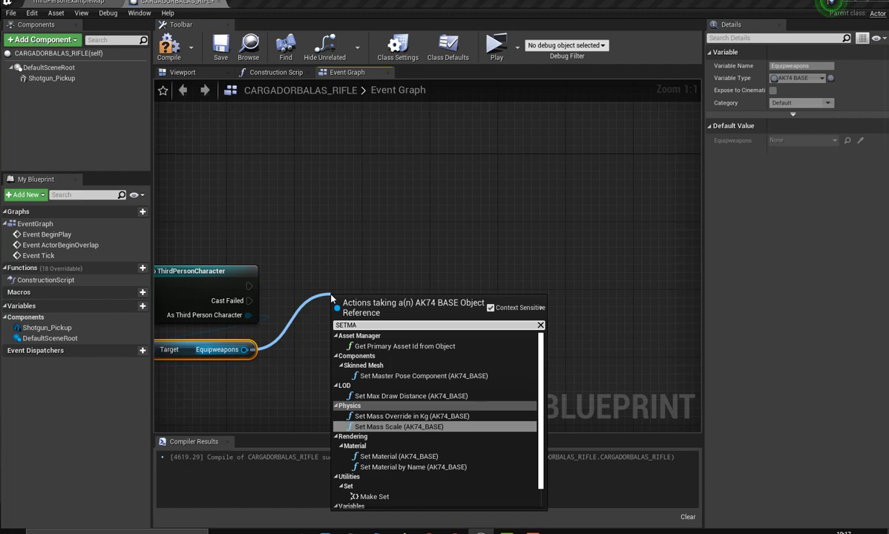
text(X)
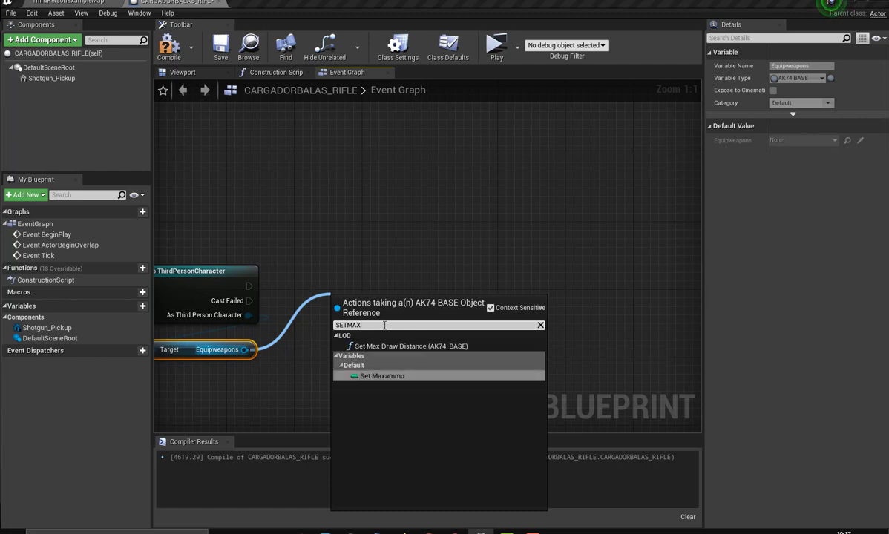
click(397, 376)
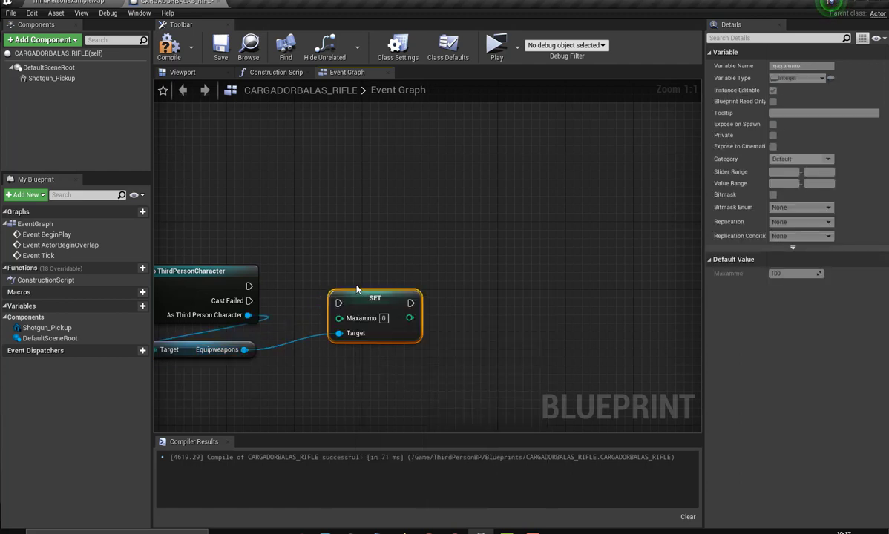
drag(345, 292, 414, 284)
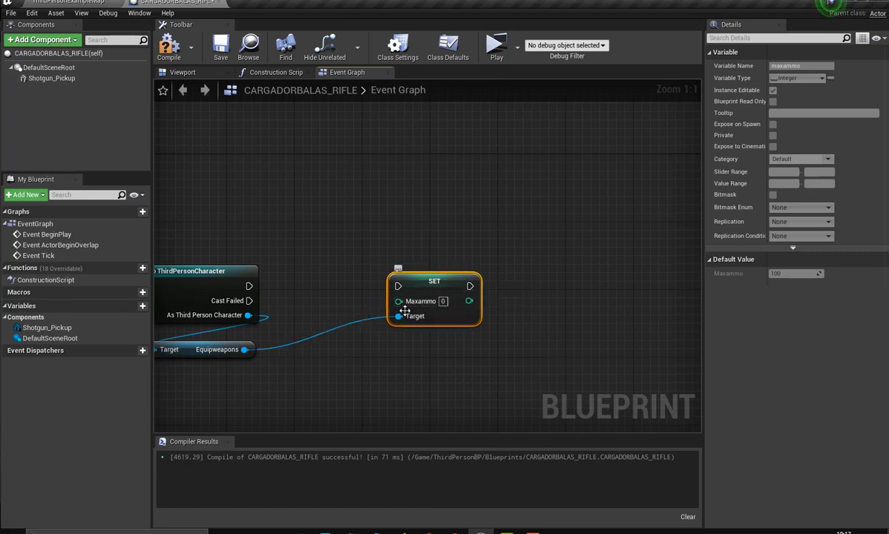
drag(398, 301, 341, 307)
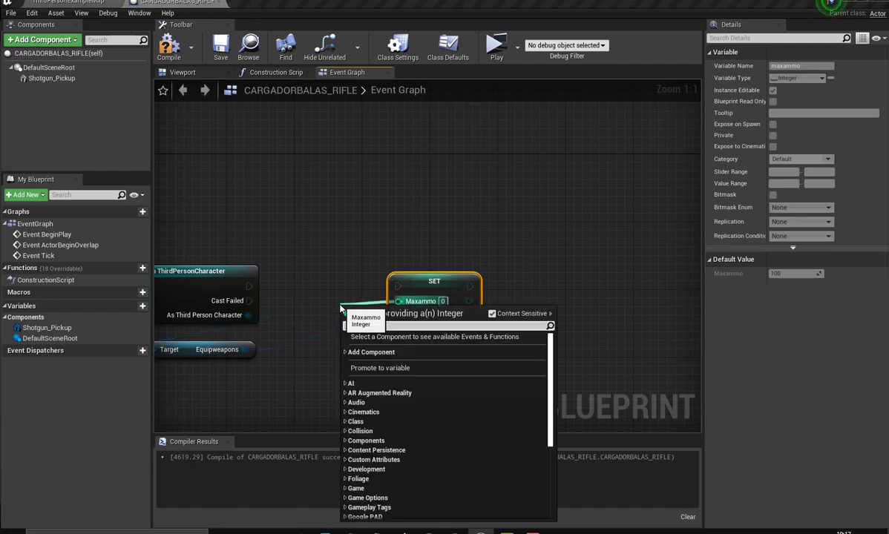
Step: Feed an int + int Addition node into Maxammo and run SET after a successful cast
text(+)
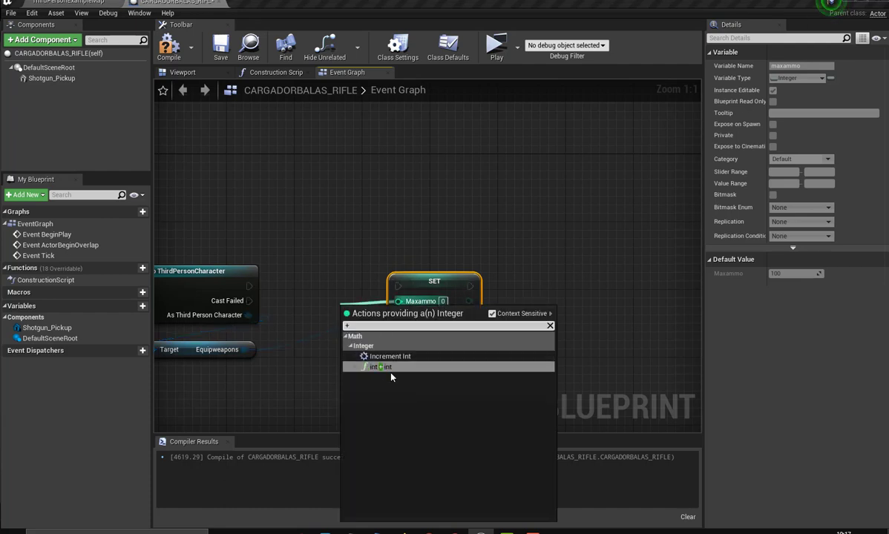
click(390, 368)
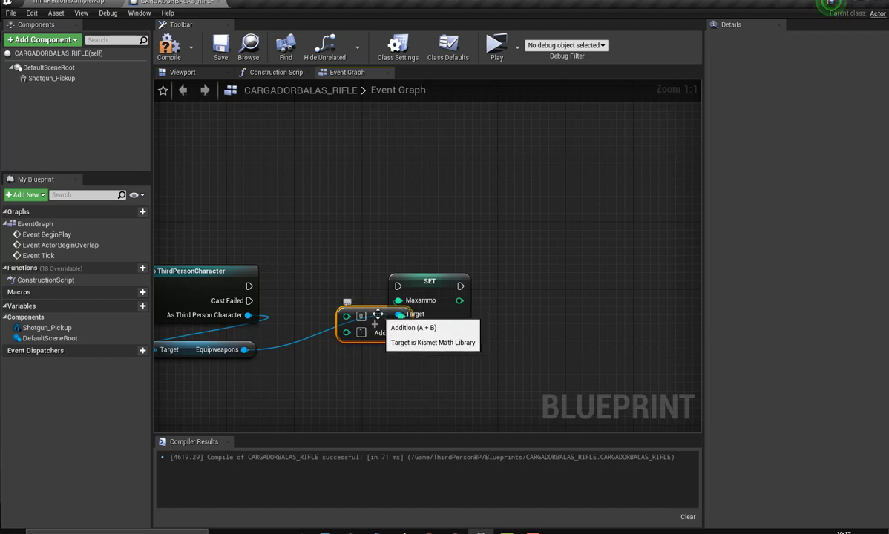
drag(379, 320, 329, 305)
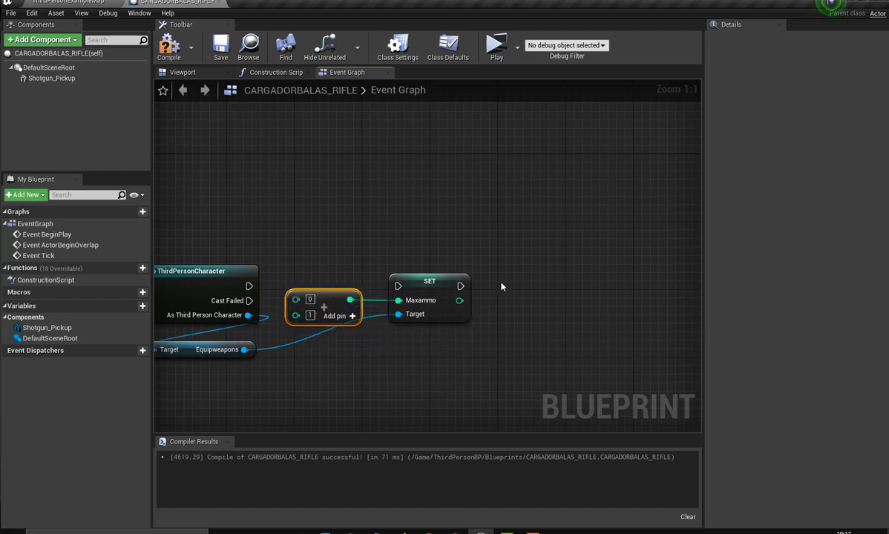
drag(249, 285, 400, 291)
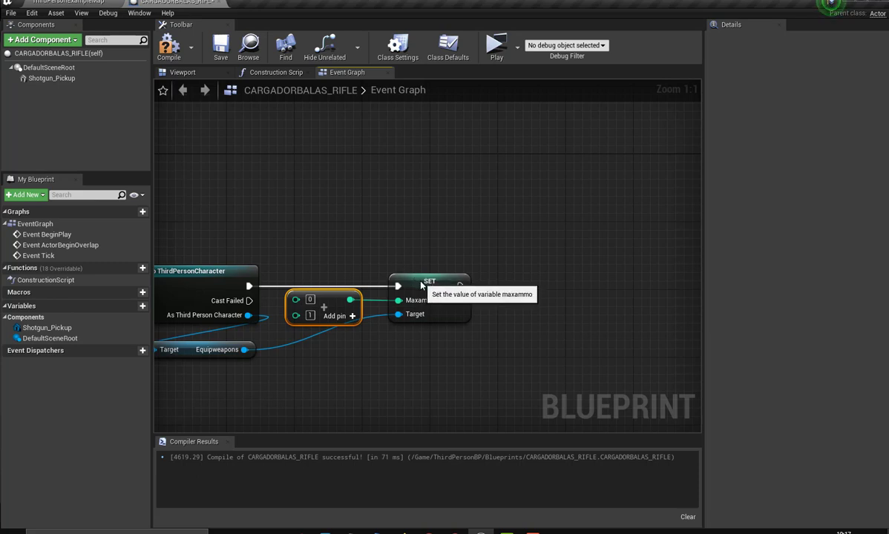
click(406, 281)
drag(345, 307, 356, 349)
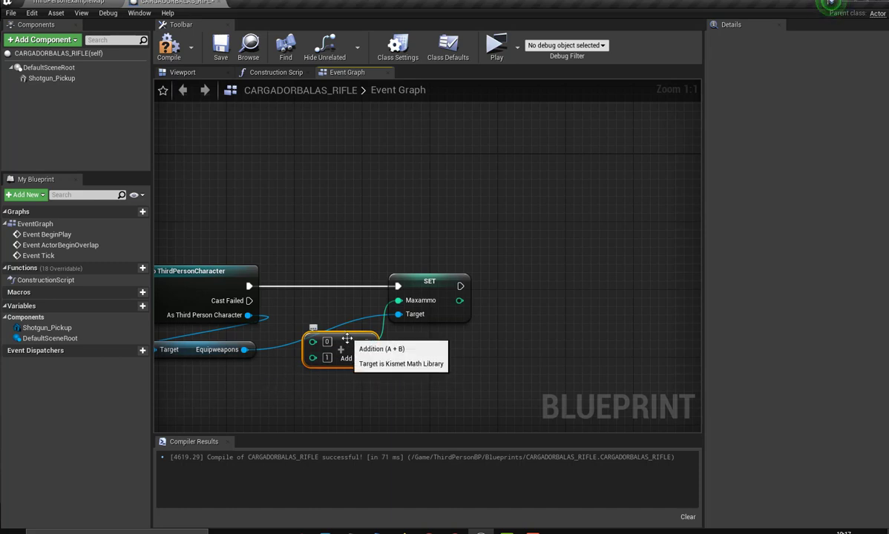
drag(350, 336, 402, 349)
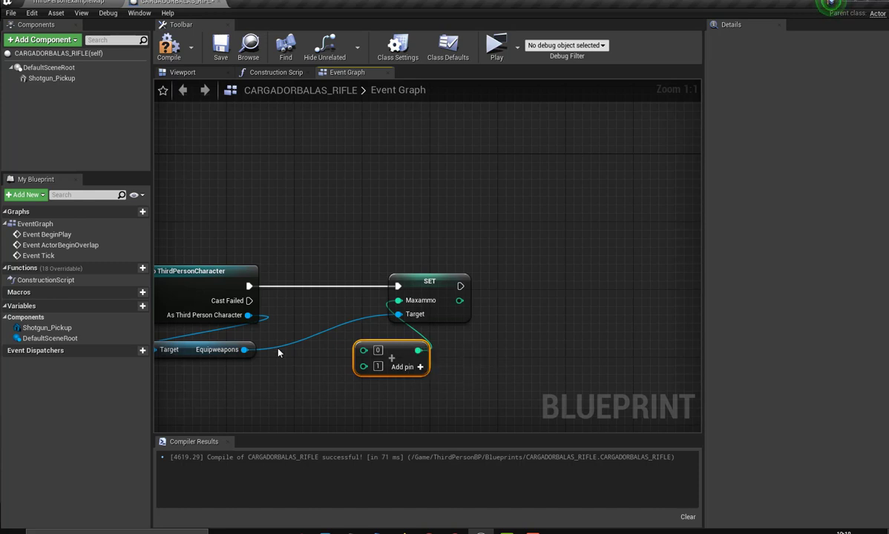
Step: Wire a Get Maxammo node from Equipweapons into the Addition node and compile
drag(243, 350, 274, 374)
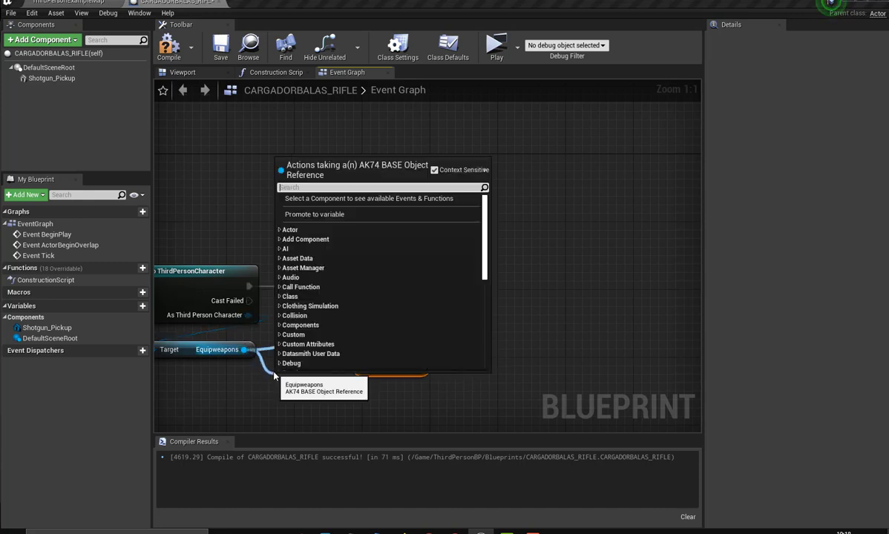
text(GET)
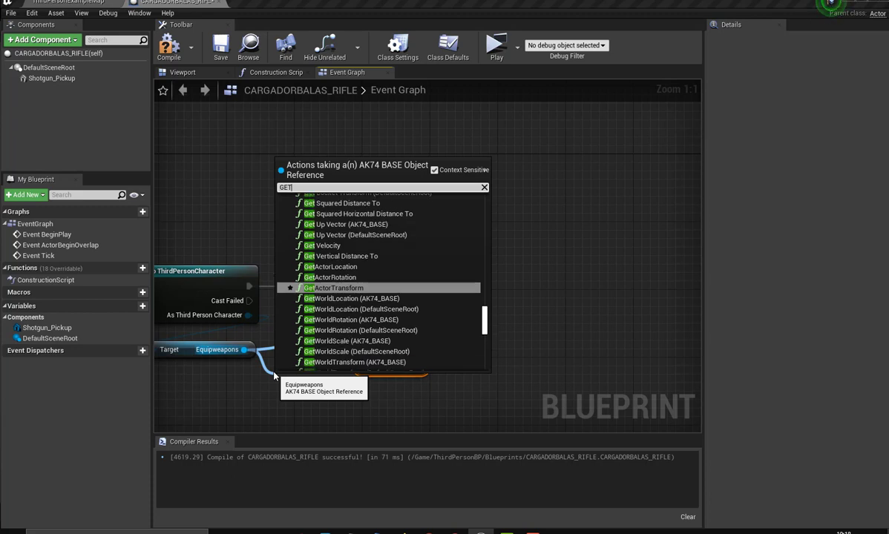
text(MA)
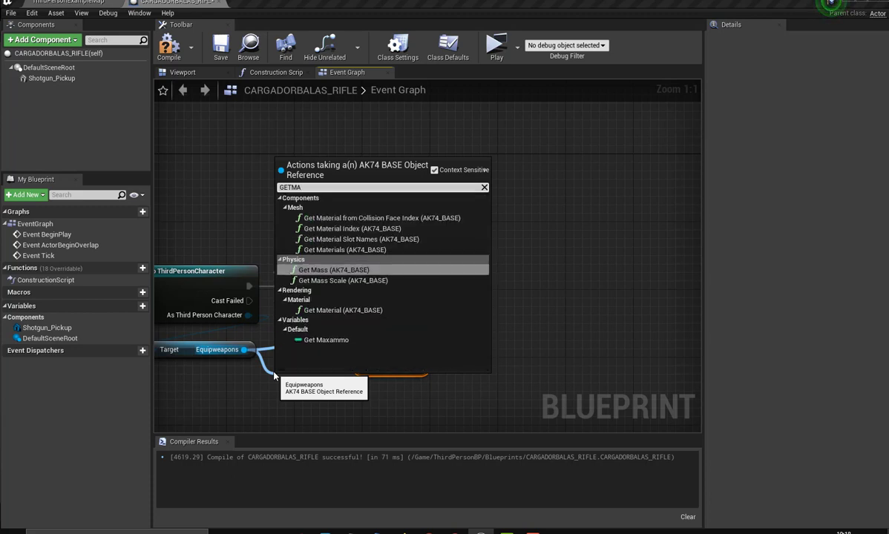
click(327, 339)
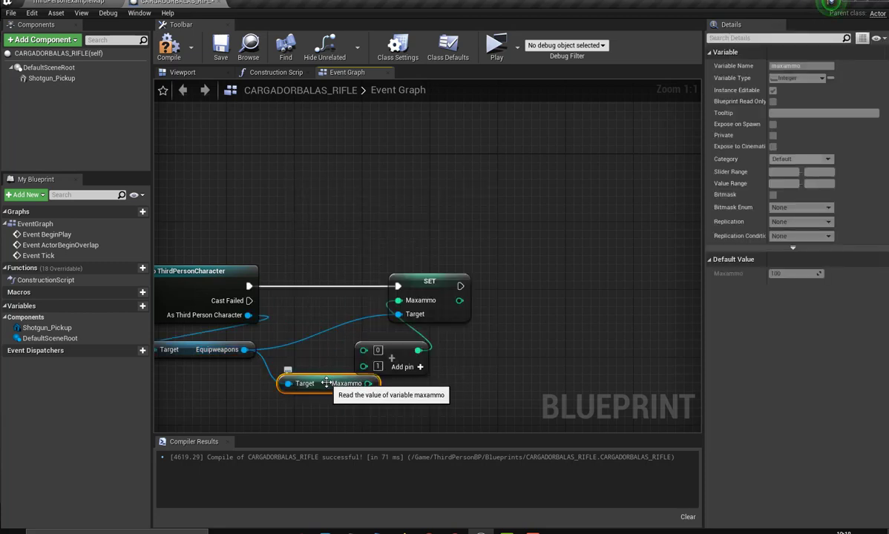
drag(329, 385, 304, 360)
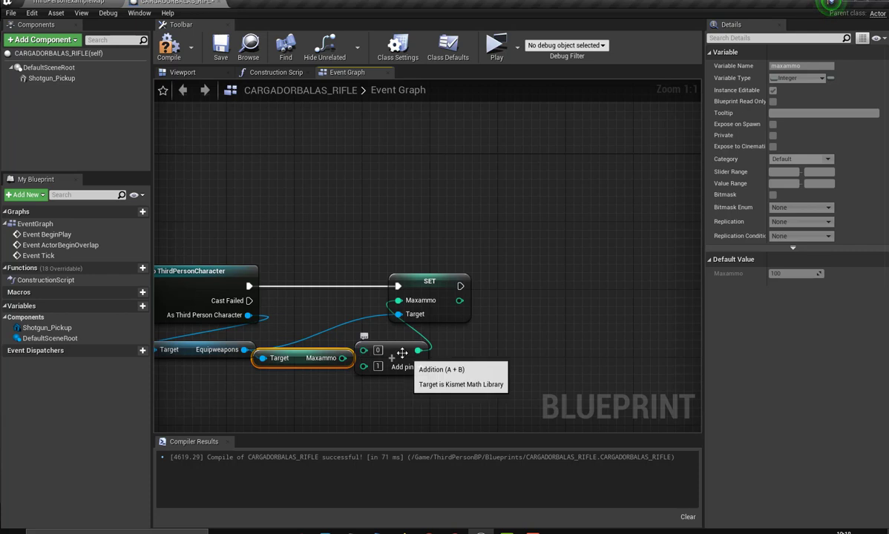
drag(362, 353, 411, 353)
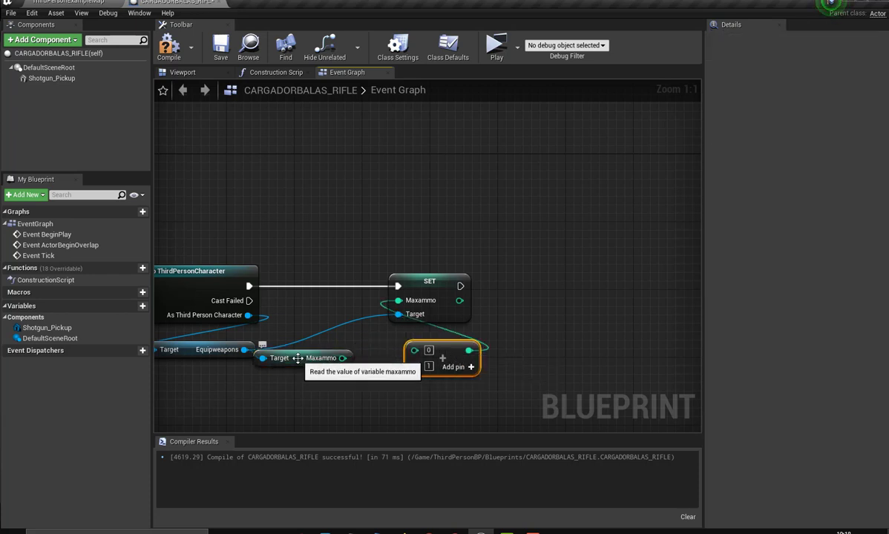
mouse_move(303, 358)
mouse_down()
mouse_move(322, 341)
mouse_move(414, 350)
mouse_up()
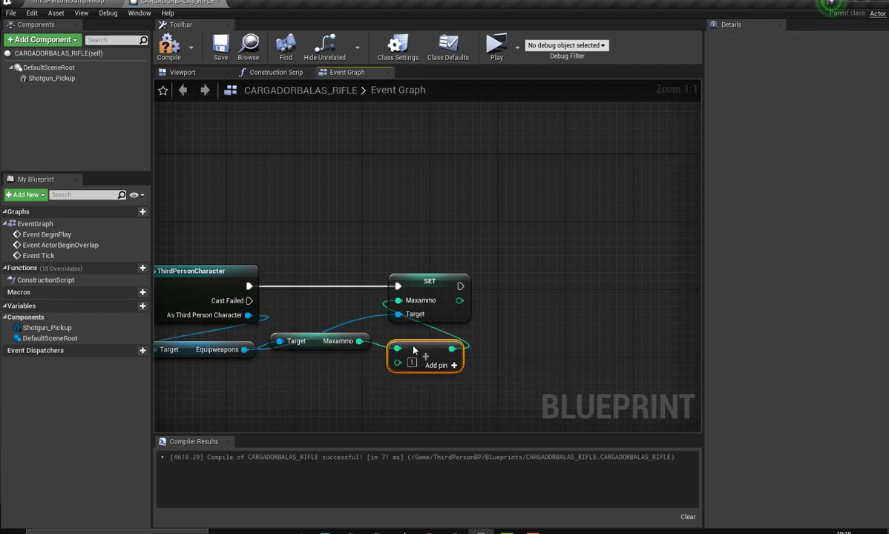
click(168, 50)
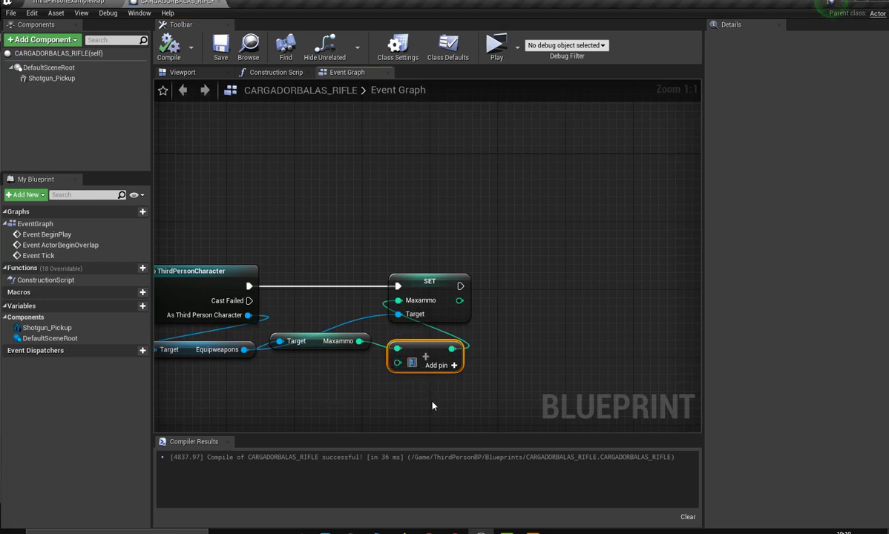
Step: Set the Addition node's second input to 50, then recompile and save the Blueprint
text(50)
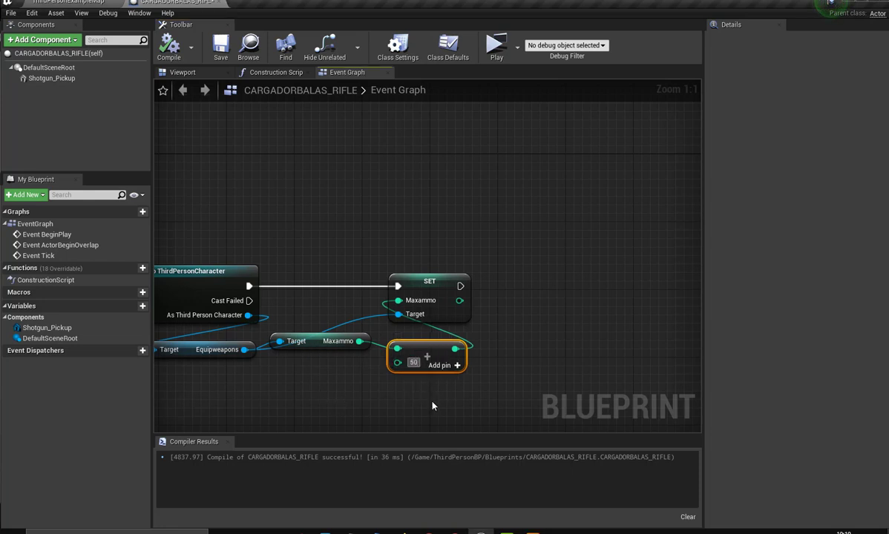
click(415, 401)
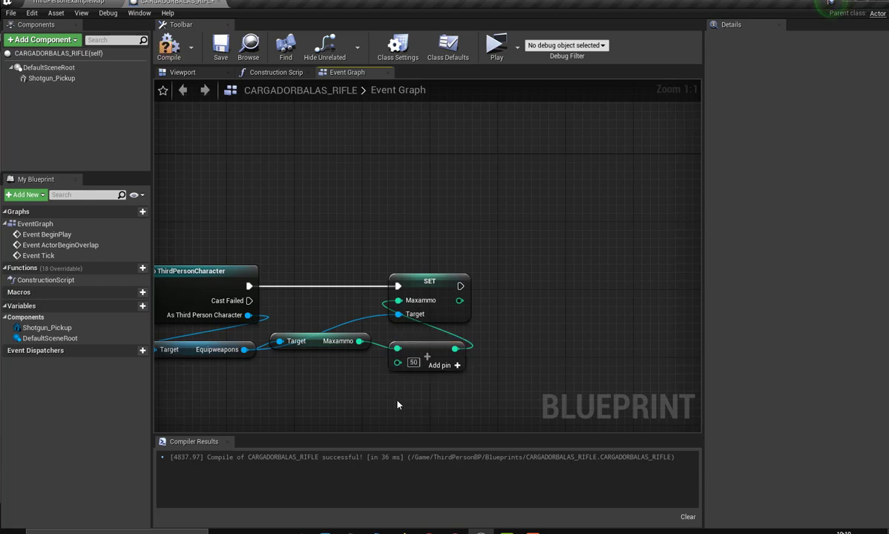
right_drag(397, 404, 423, 398)
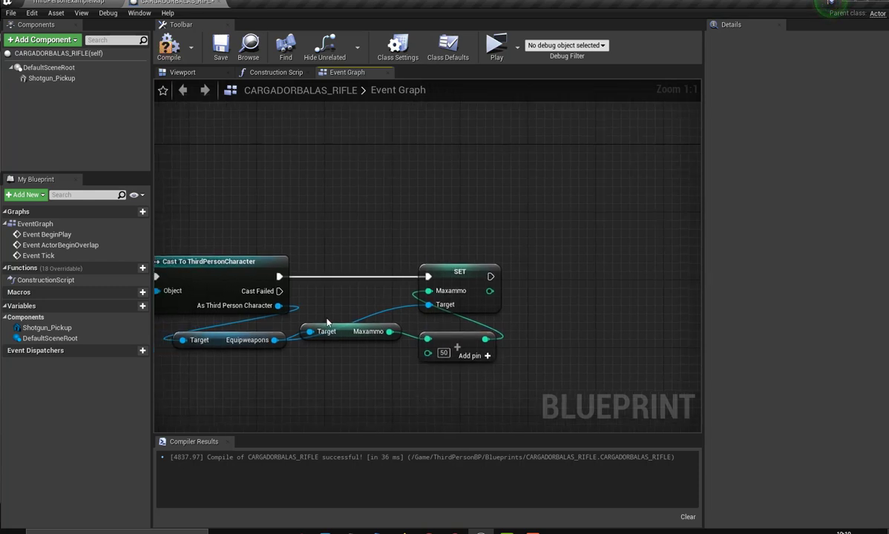
click(169, 46)
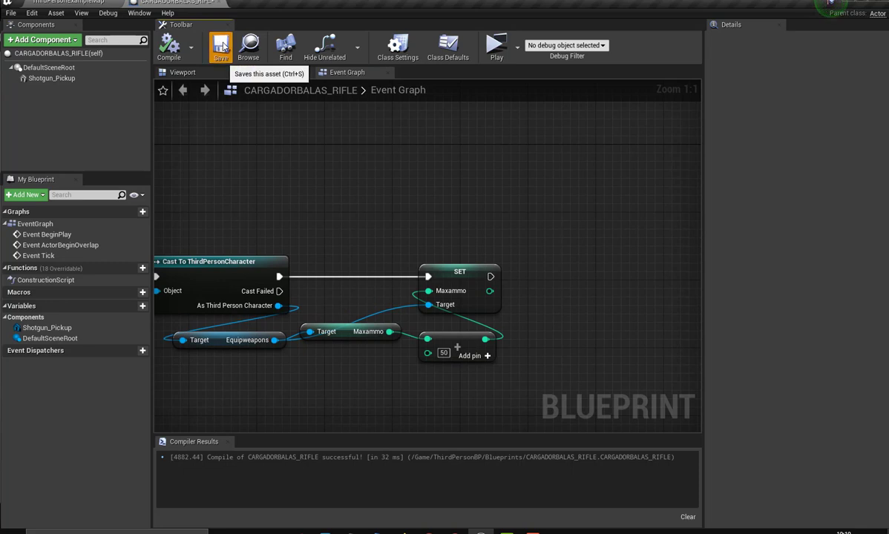
click(222, 46)
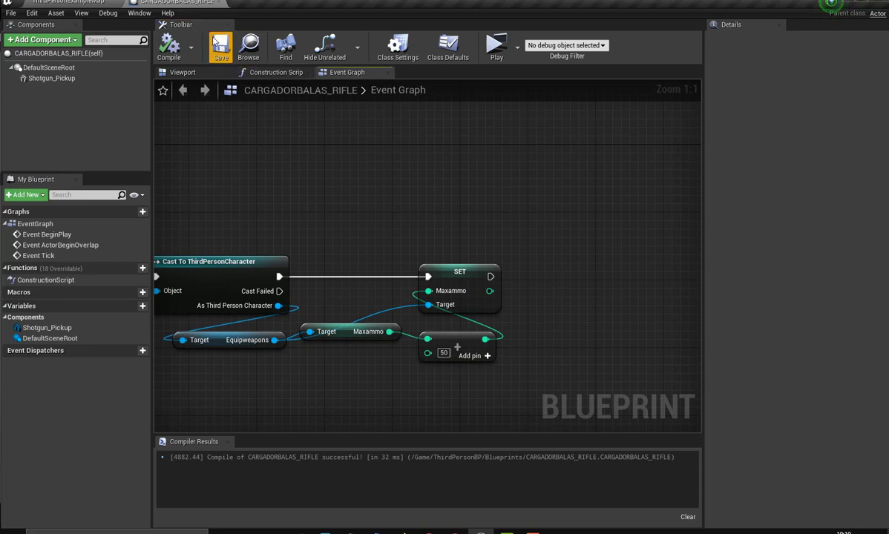
Step: Drag a CARGADORBALAS_RIFLE pickup from ThirdPersonBP > Blueprints into the level and raise it to Z 200
click(94, 2)
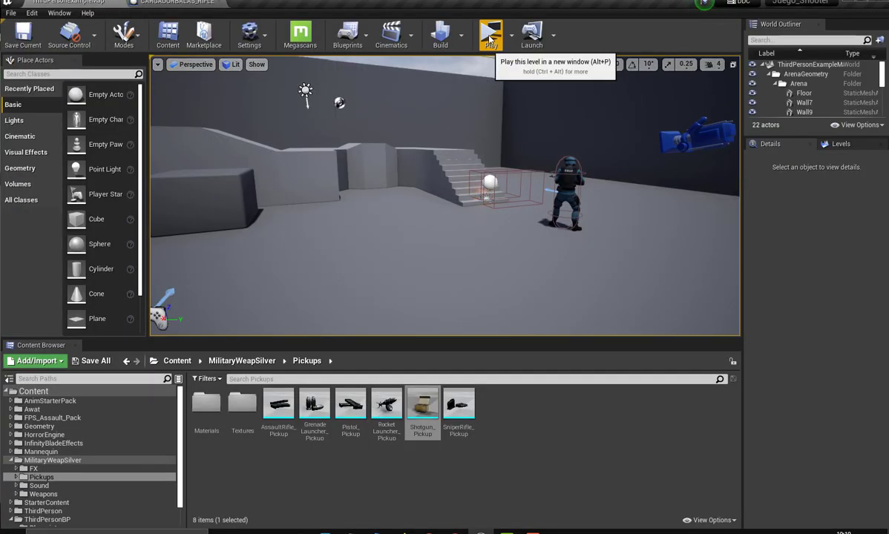
right_drag(454, 238, 520, 238)
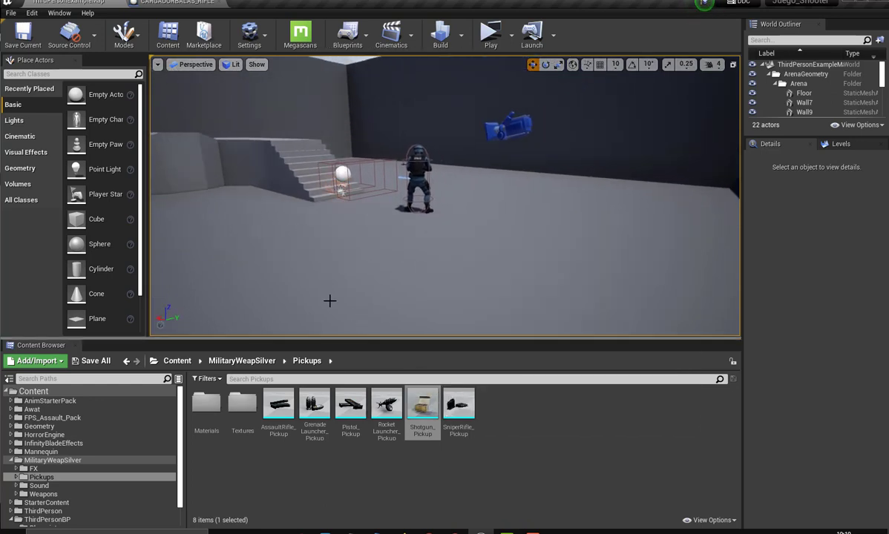
click(185, 362)
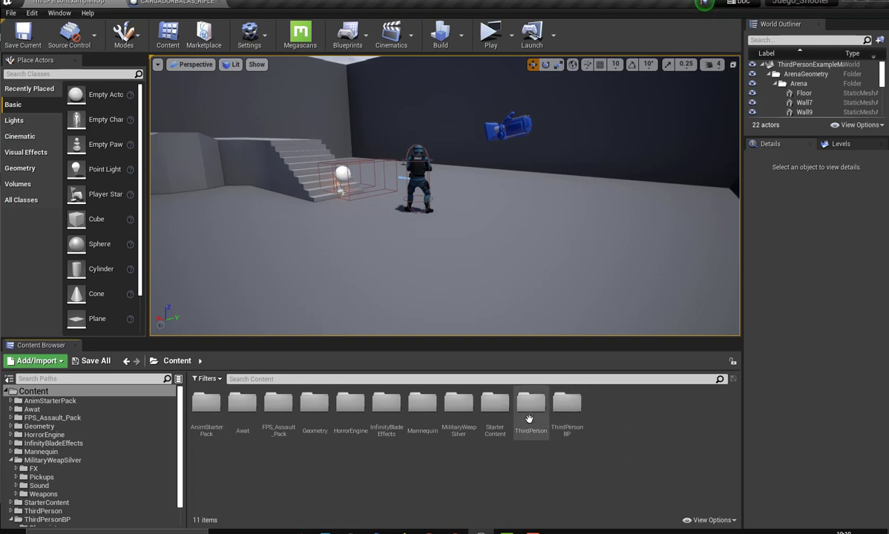
double_click(567, 404)
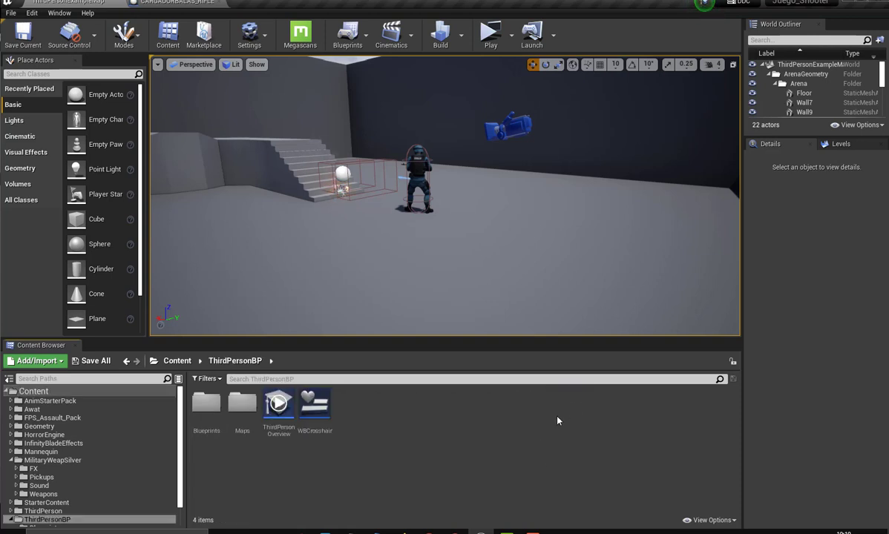
double_click(206, 405)
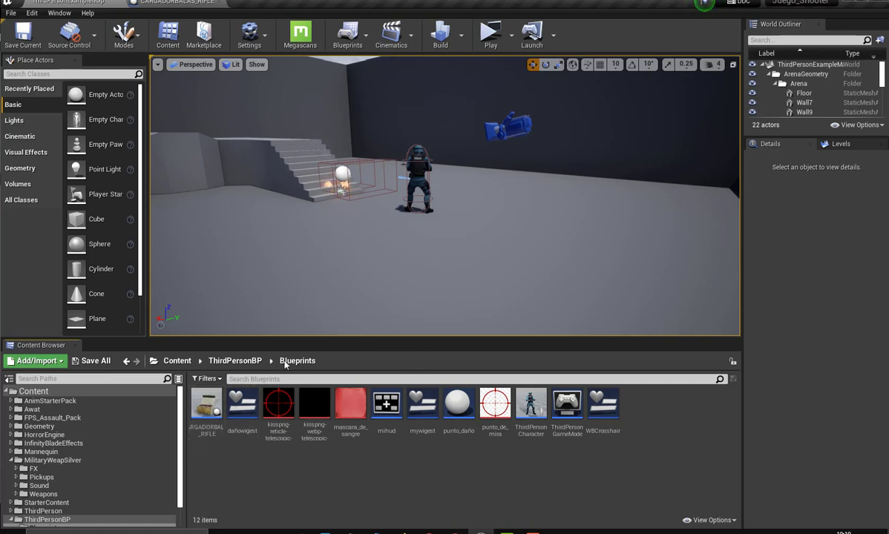
drag(206, 407, 512, 208)
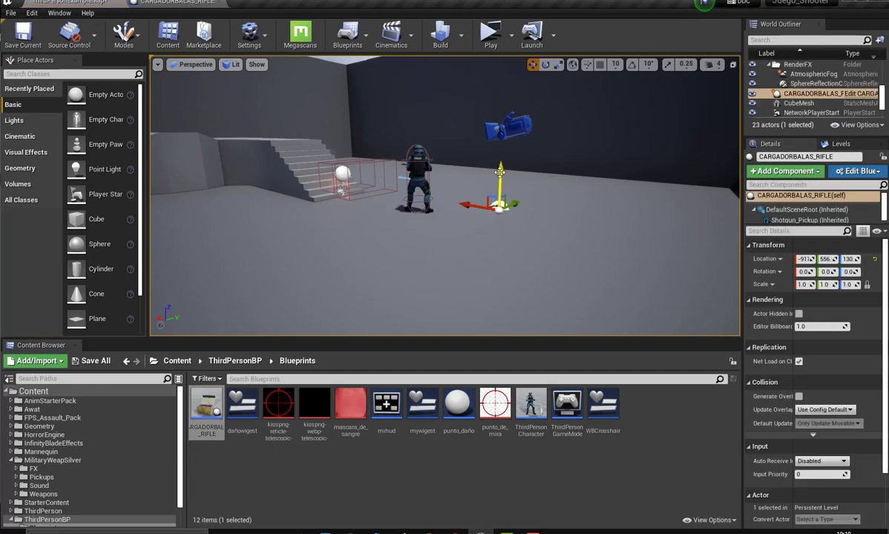
drag(499, 173, 495, 146)
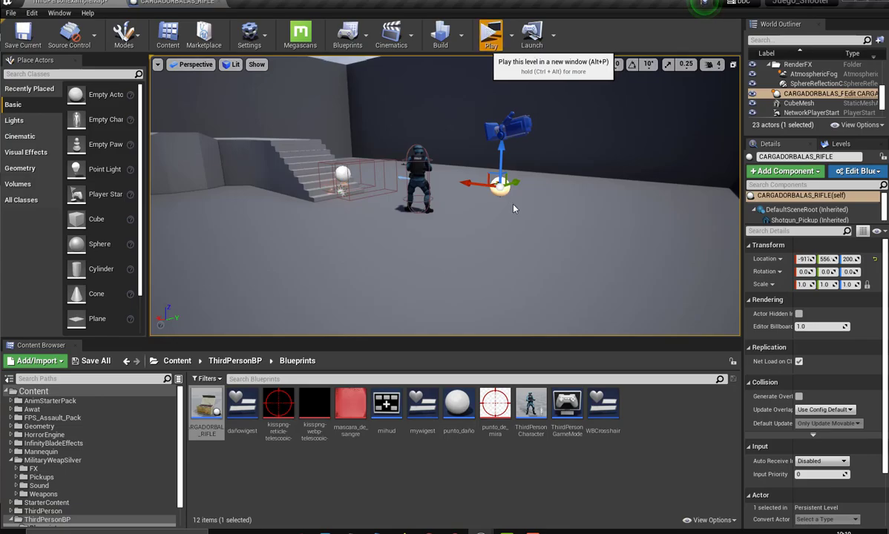
key(alt+p)
Step: Walk the character forward in third-person view, jumping and firing a shot toward the stairs
right_click(445, 267)
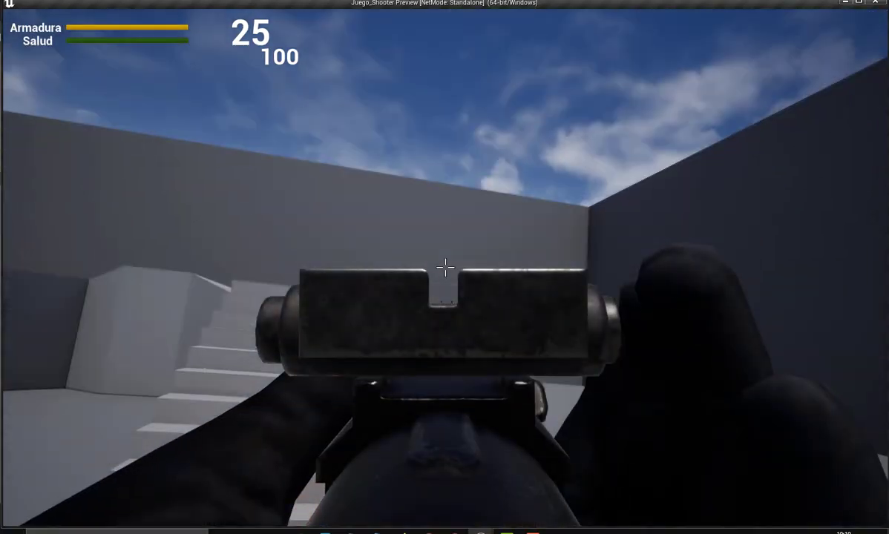
key(v)
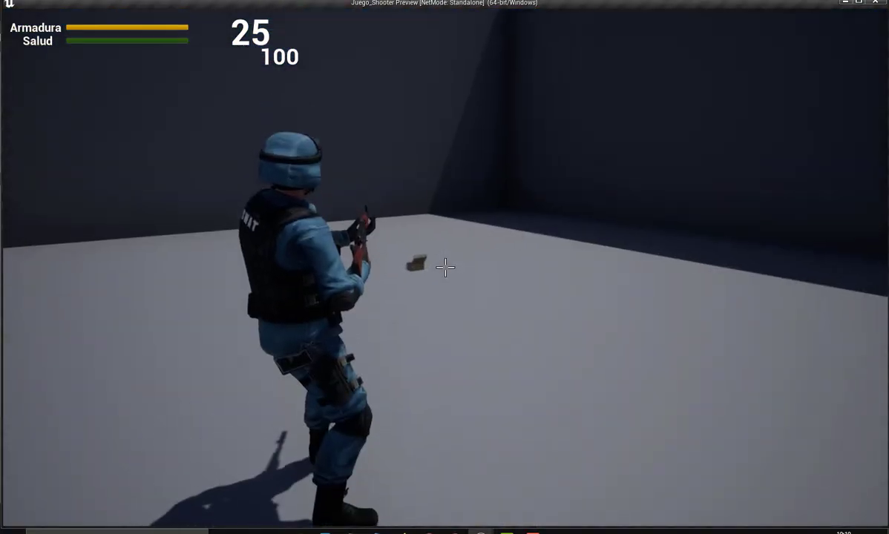
key(w)
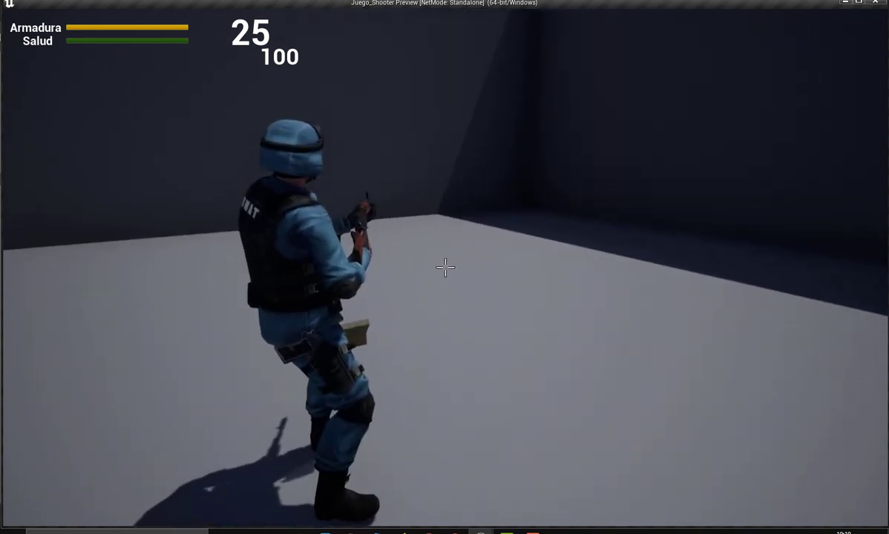
key(space)
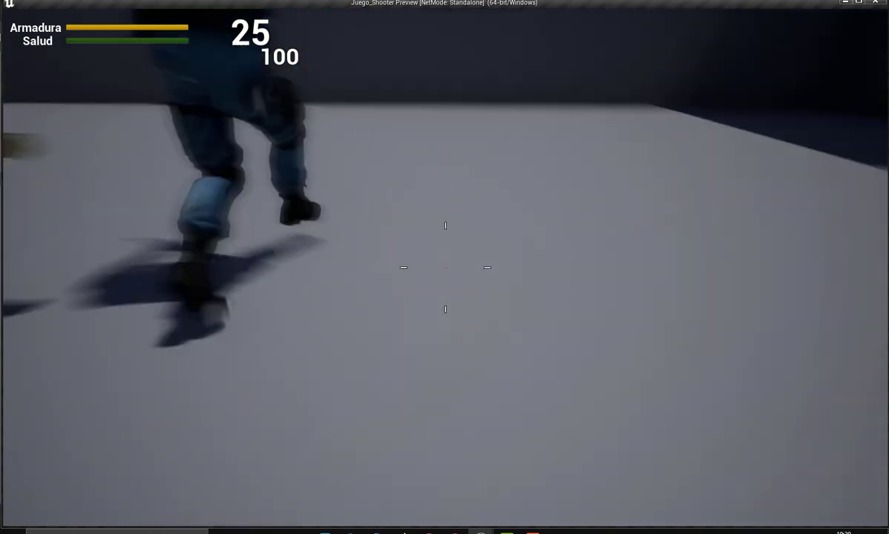
click(445, 267)
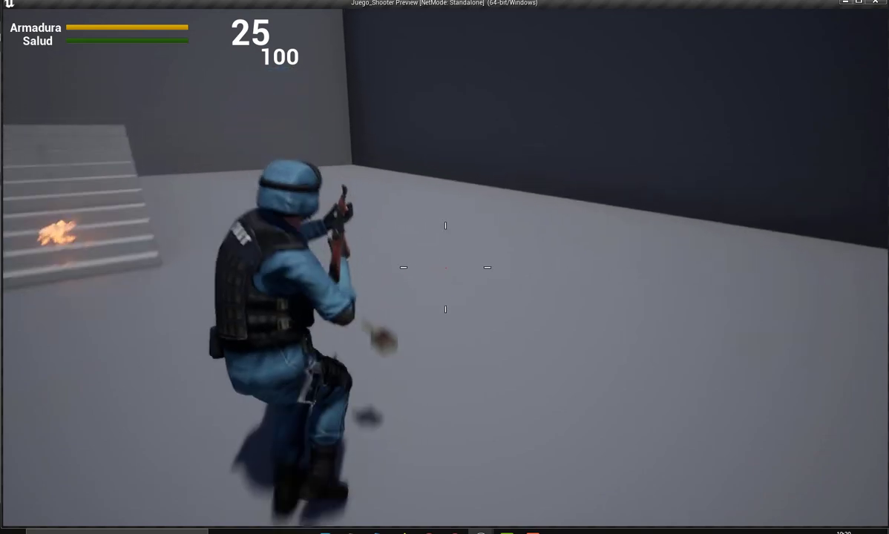
key(w)
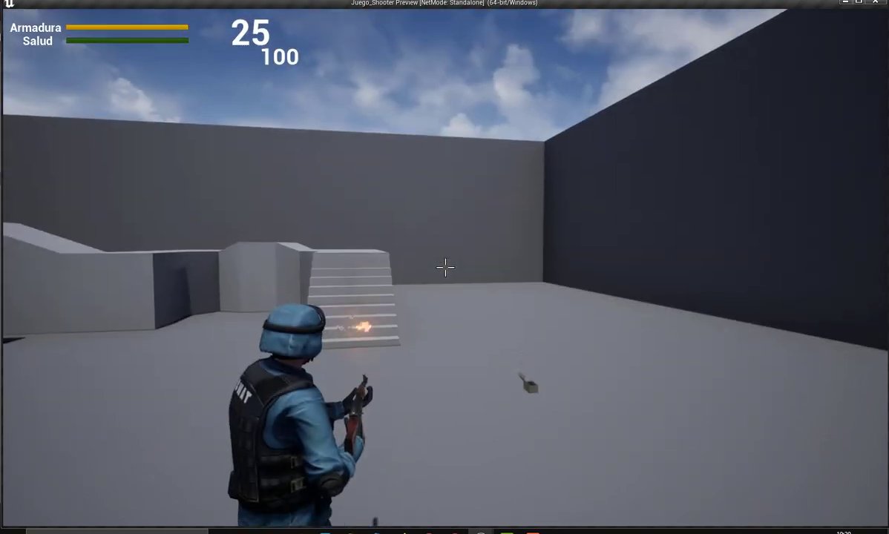
Step: Keep aiming and firing until the ammo counter reaches 0, then stop the game with Esc
right_click(445, 267)
click(445, 267)
click(446, 267)
right_click(445, 267)
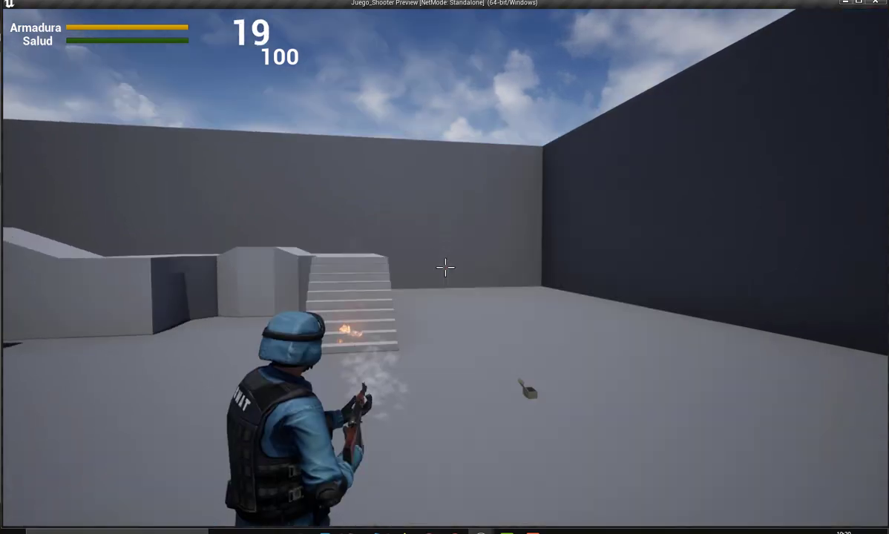
key(w)
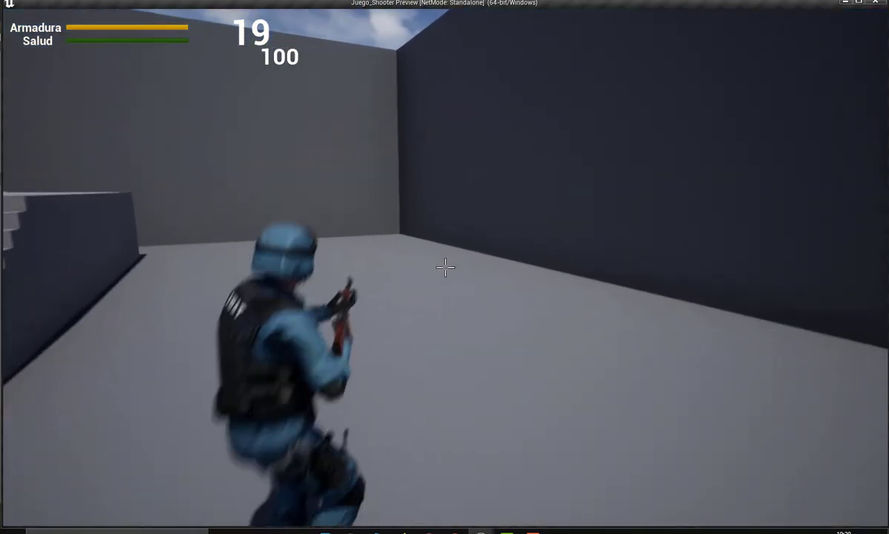
click(445, 267)
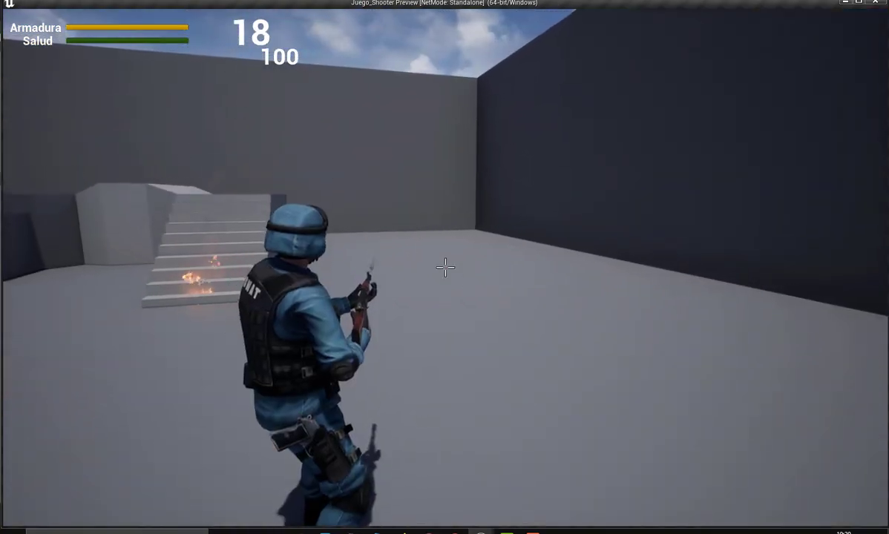
click(445, 267)
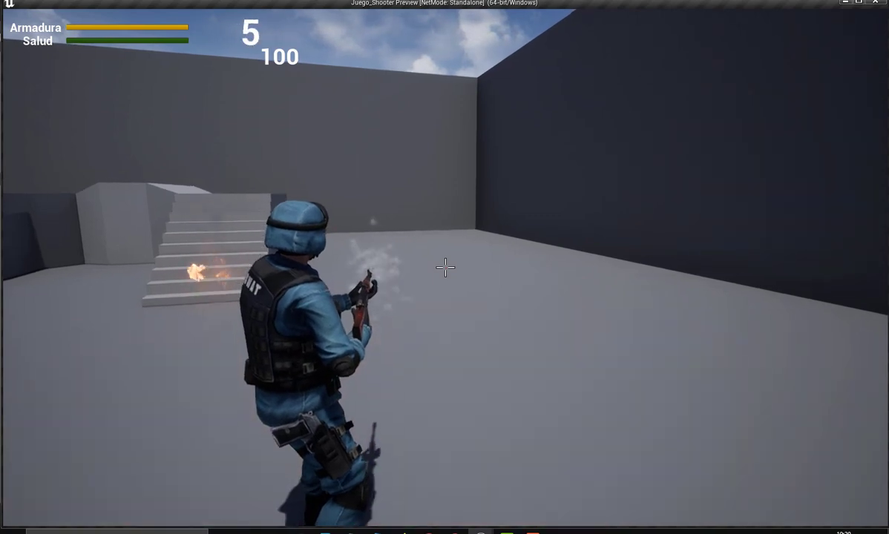
click(445, 267)
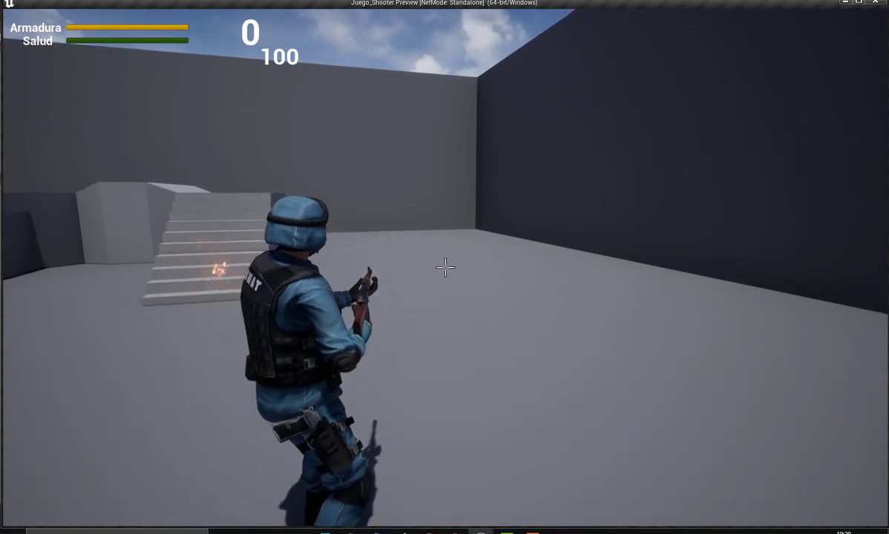
key(Escape)
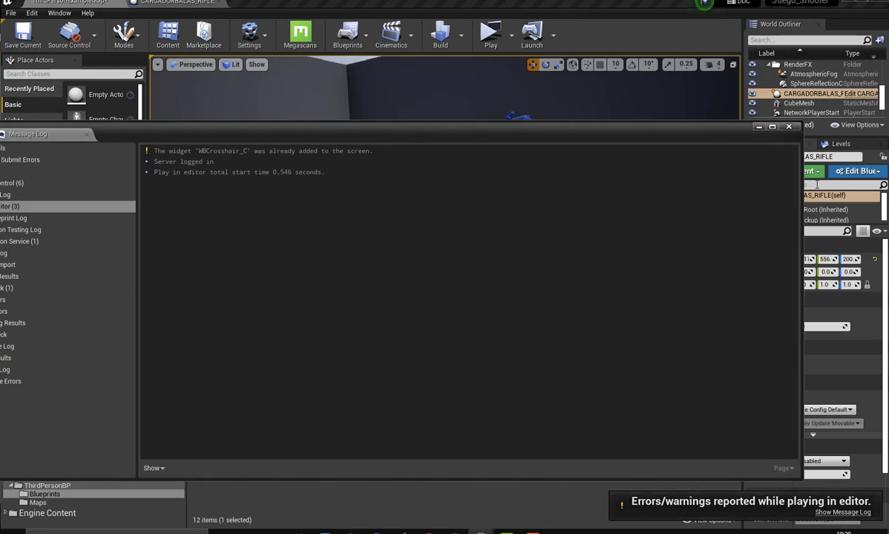
click(787, 128)
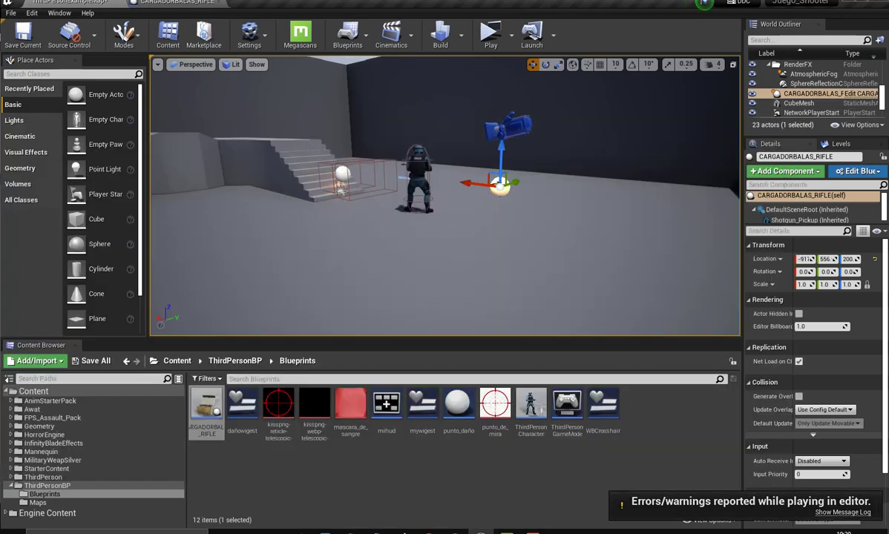
click(176, 3)
right_drag(407, 278, 623, 224)
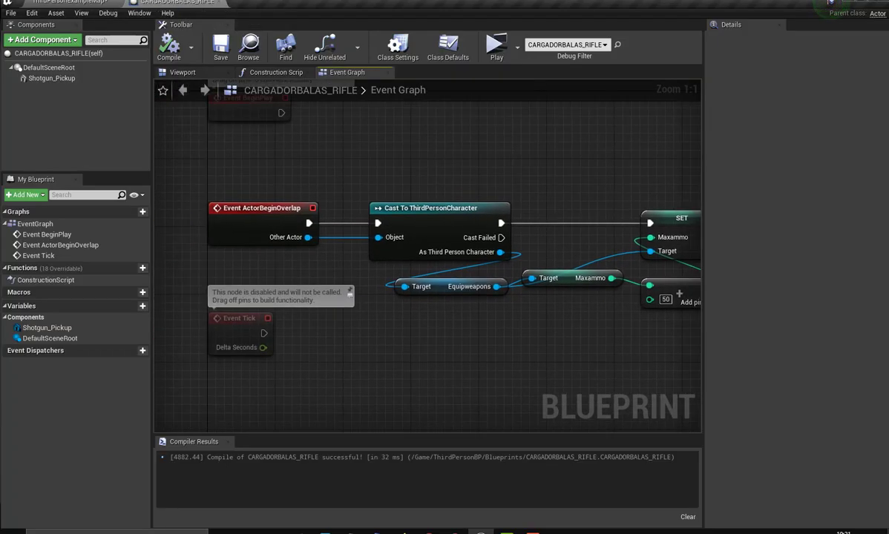
scroll(415, 332, down, 1)
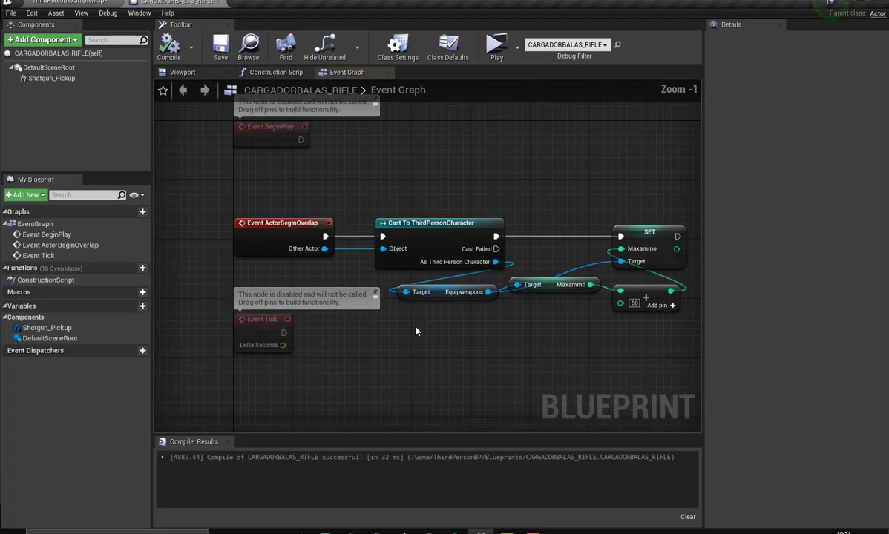
scroll(415, 331, down, 2)
scroll(415, 335, up, 1)
scroll(414, 335, up, 1)
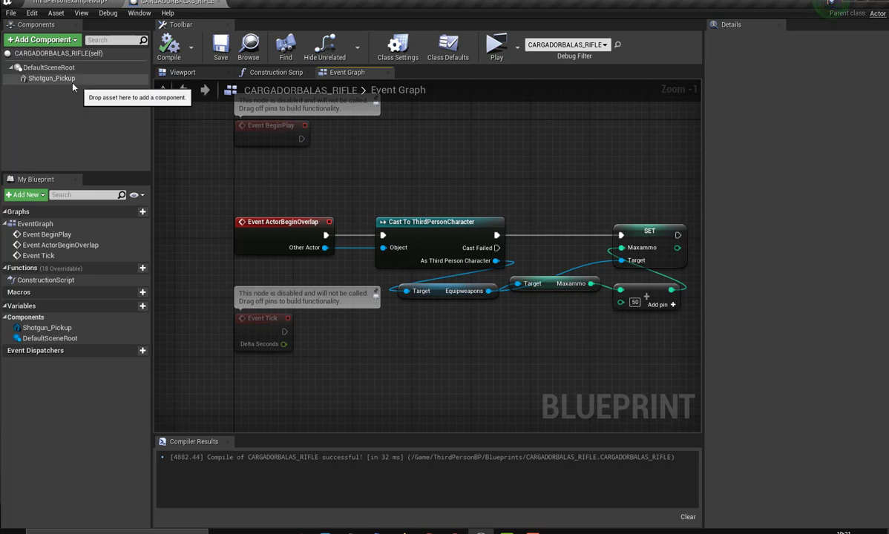
Step: Select the Shotgun_Pickup mesh and scroll to its Collision settings to check OverlapAll and overlap events
click(54, 77)
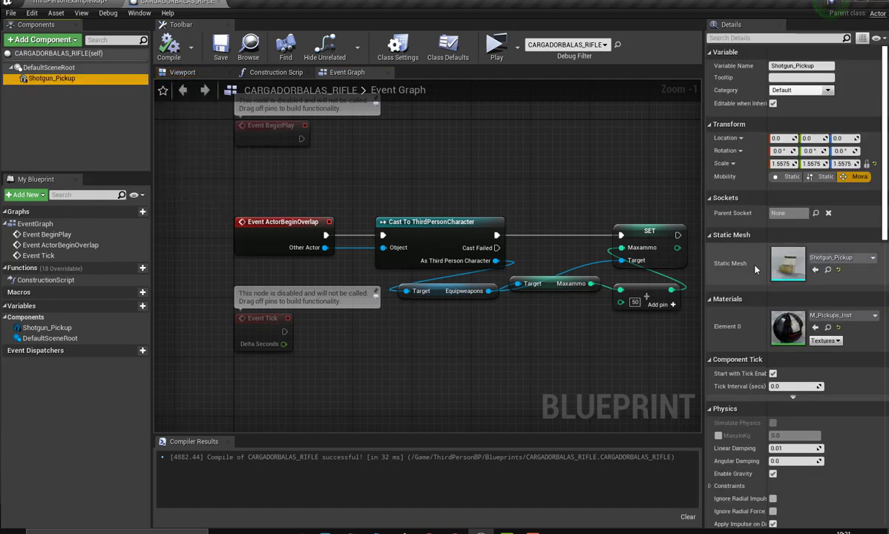
scroll(755, 268, down, 3)
scroll(755, 268, down, 4)
scroll(756, 268, down, 2)
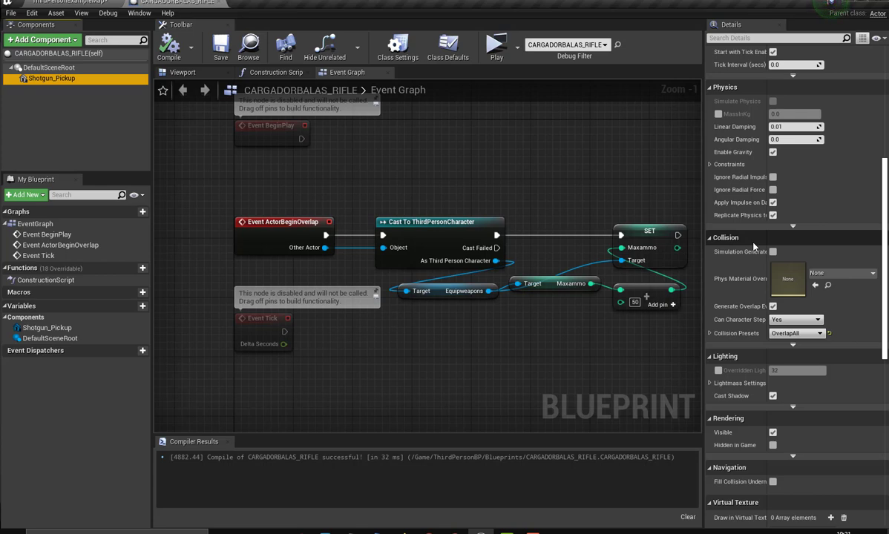
scroll(753, 246, up, 1)
right_drag(630, 347, 445, 333)
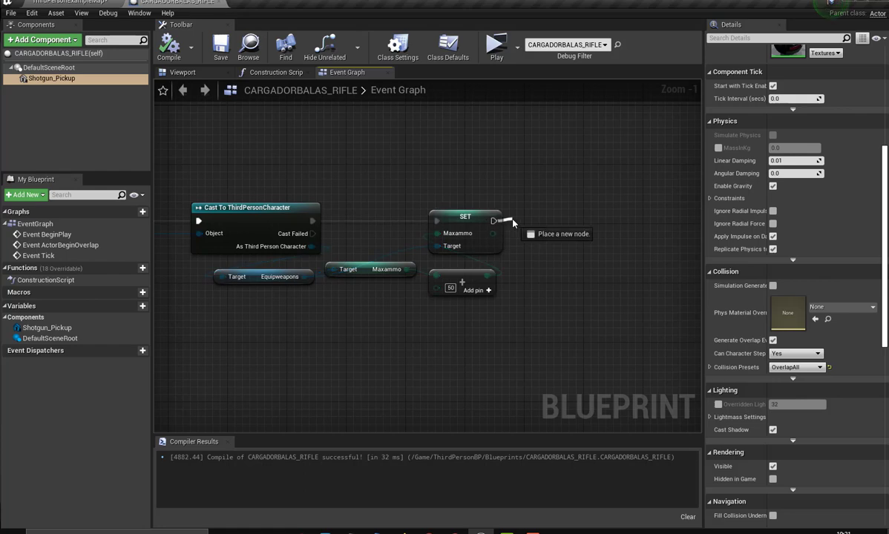
Step: Add a DestroyActor node after the Maxammo SET node
drag(493, 221, 529, 222)
text(DE)
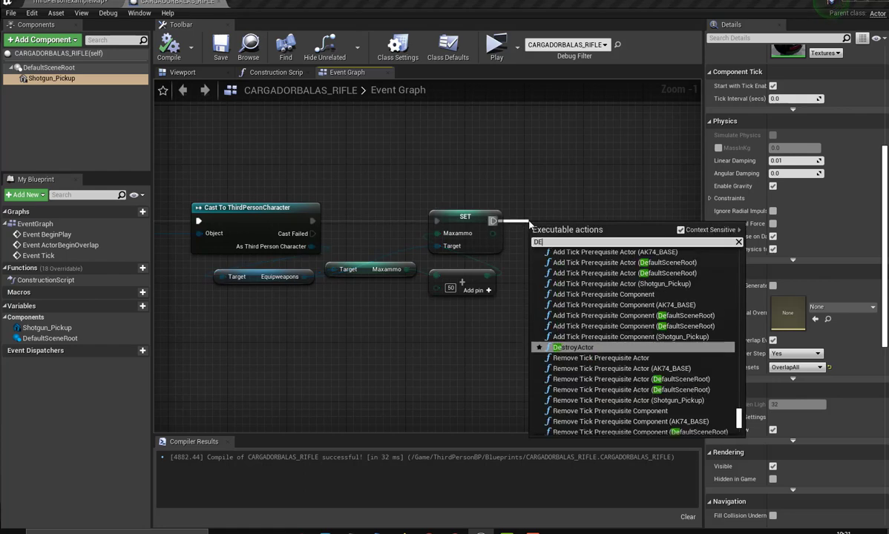
text(STR)
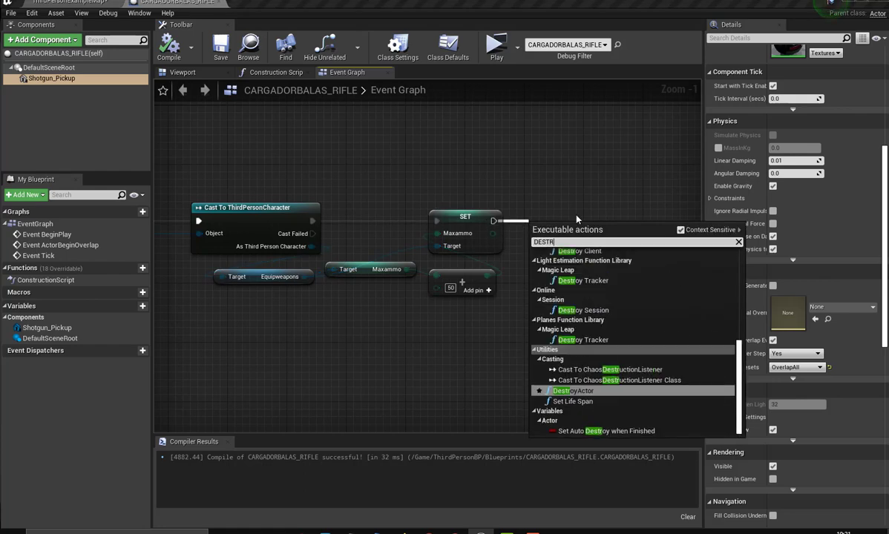
click(594, 392)
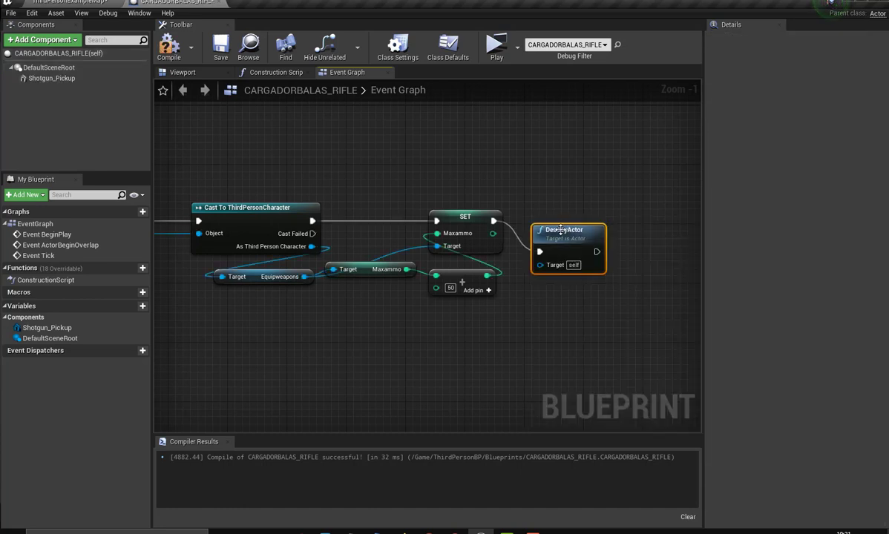
drag(545, 236, 545, 207)
right_drag(545, 207, 446, 338)
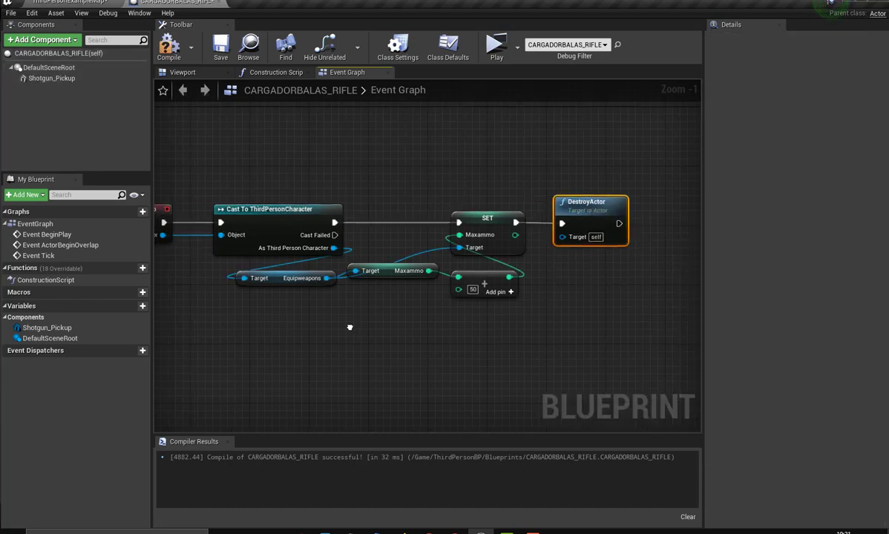
Step: Compile the Blueprint and frame DestroyActor with room to its right
click(170, 43)
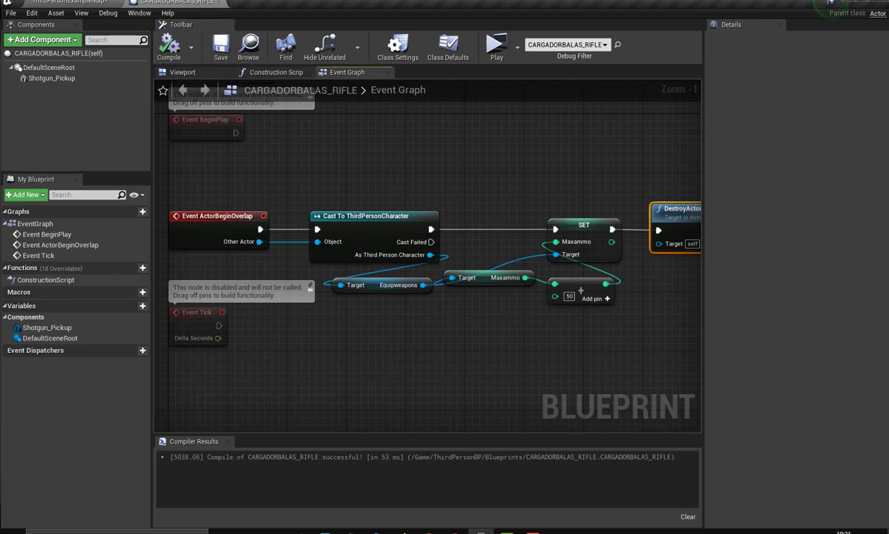
right_drag(519, 333, 288, 341)
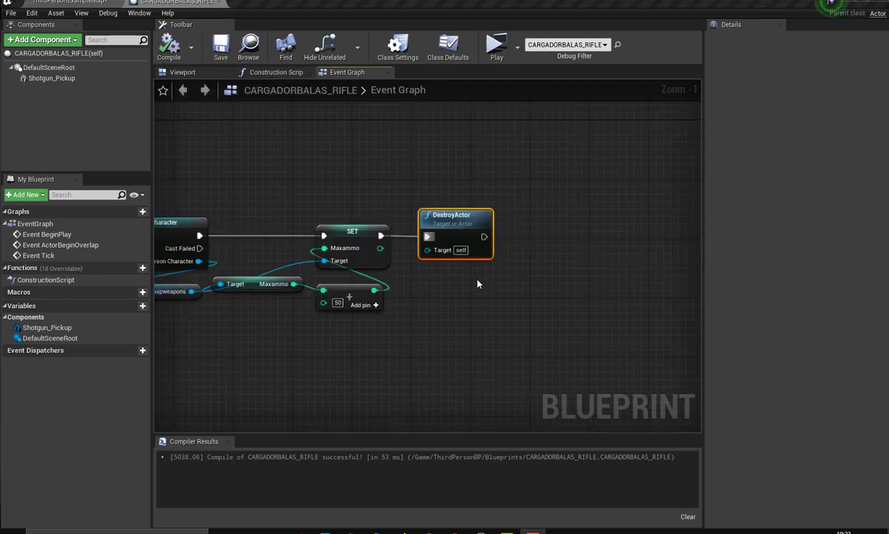
right_drag(482, 313, 372, 307)
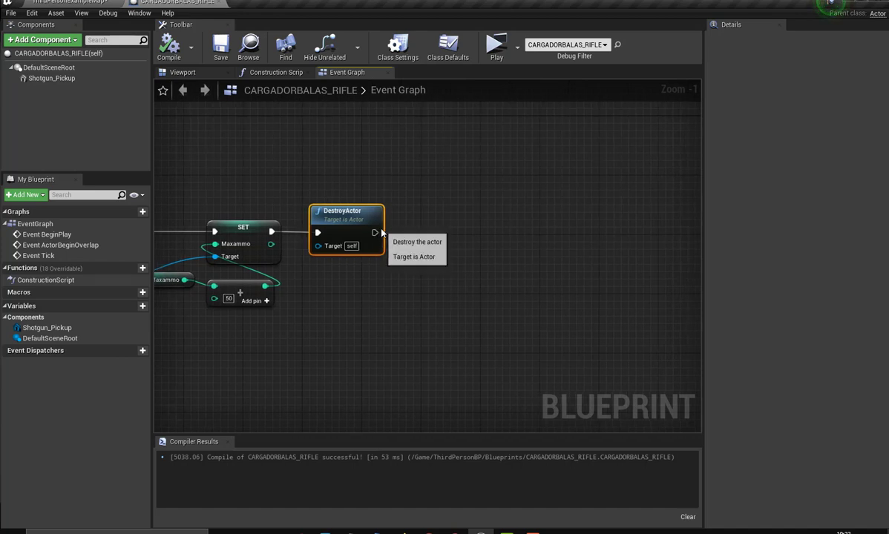
Step: Chain a Spawn Emitter at Location node after DestroyActor, then search 'SPAWNS' from its exec output
drag(376, 233, 397, 233)
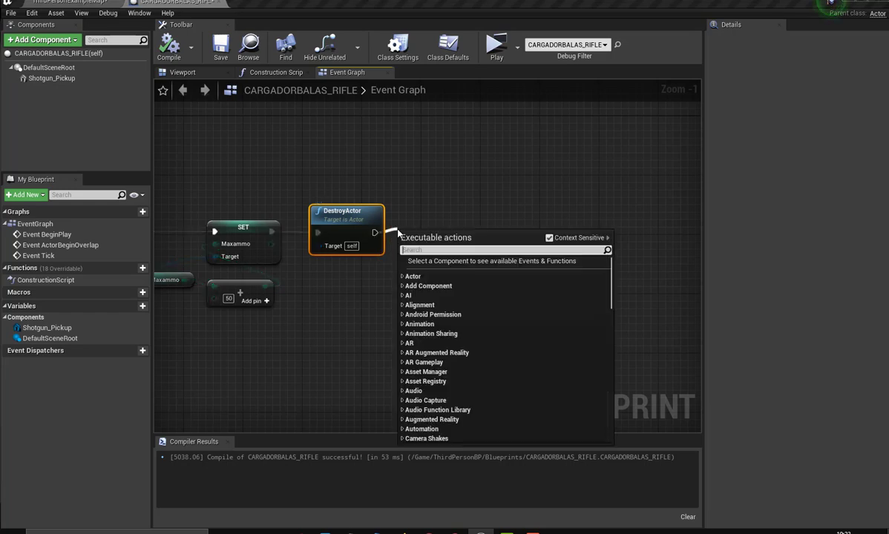
text(SP)
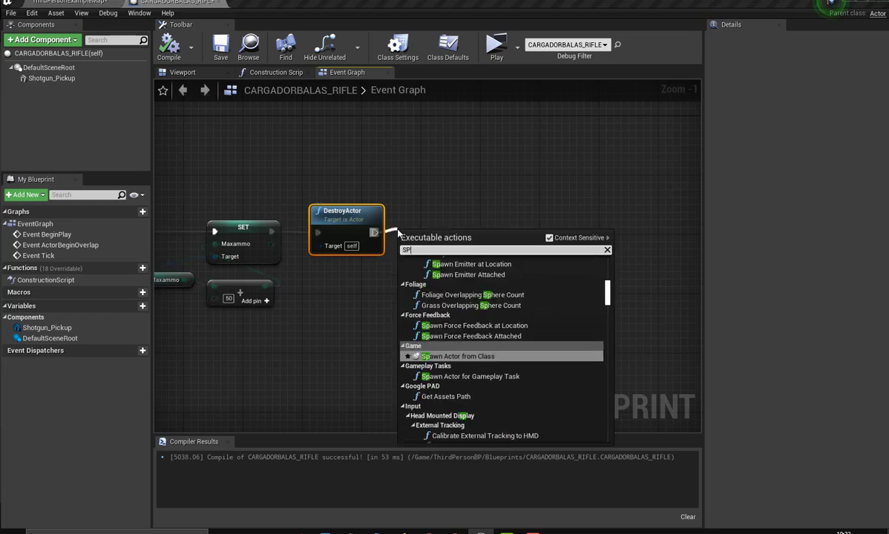
text(AW)
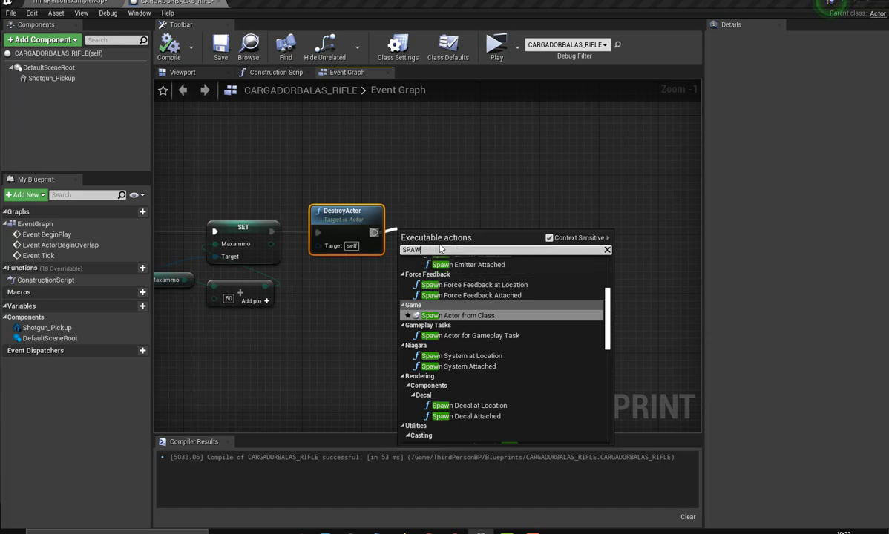
scroll(497, 288, up, 2)
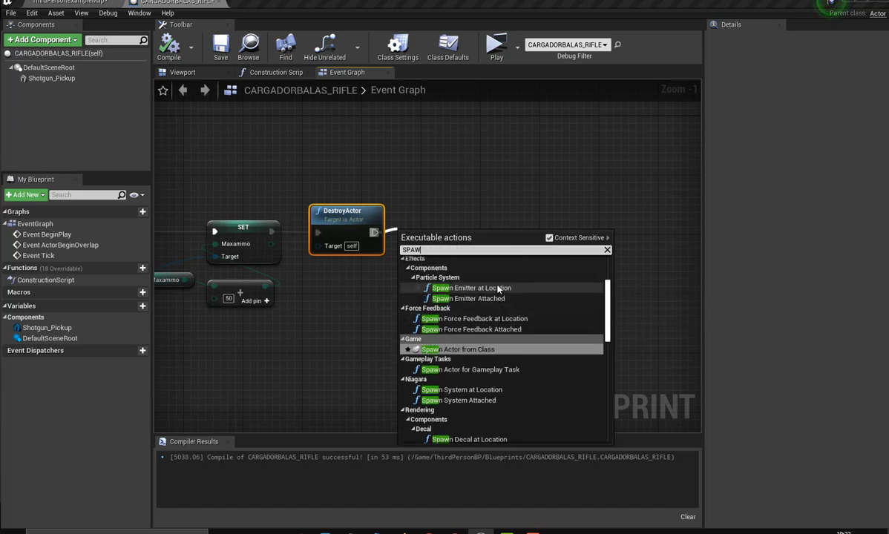
click(471, 288)
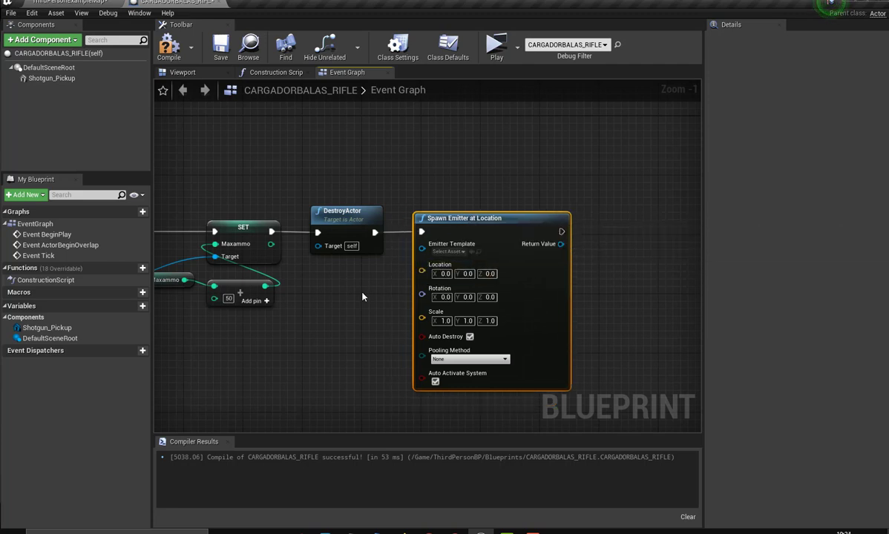
right_drag(354, 285, 296, 289)
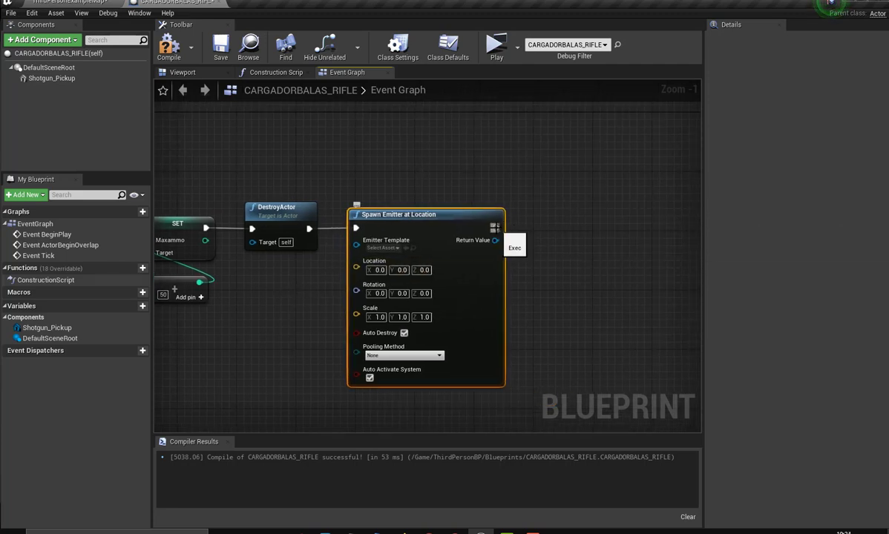
drag(496, 227, 526, 231)
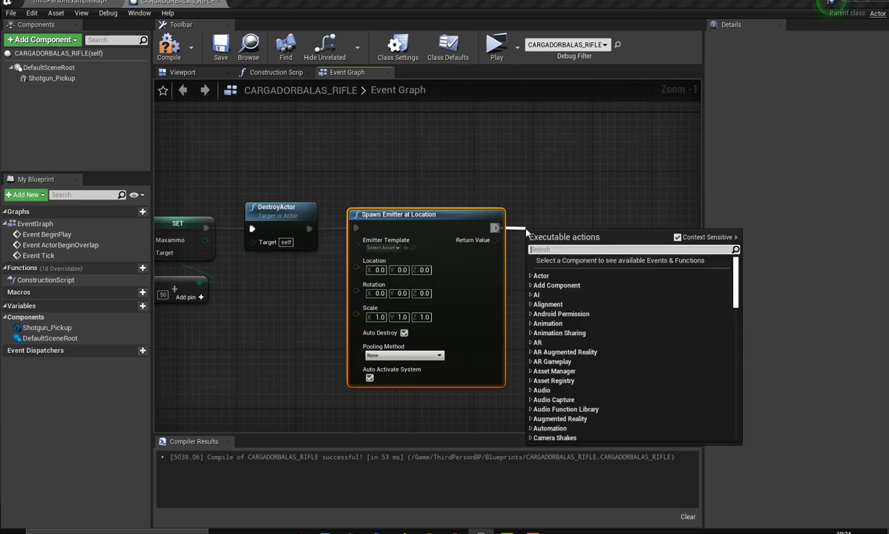
text(SPAW)
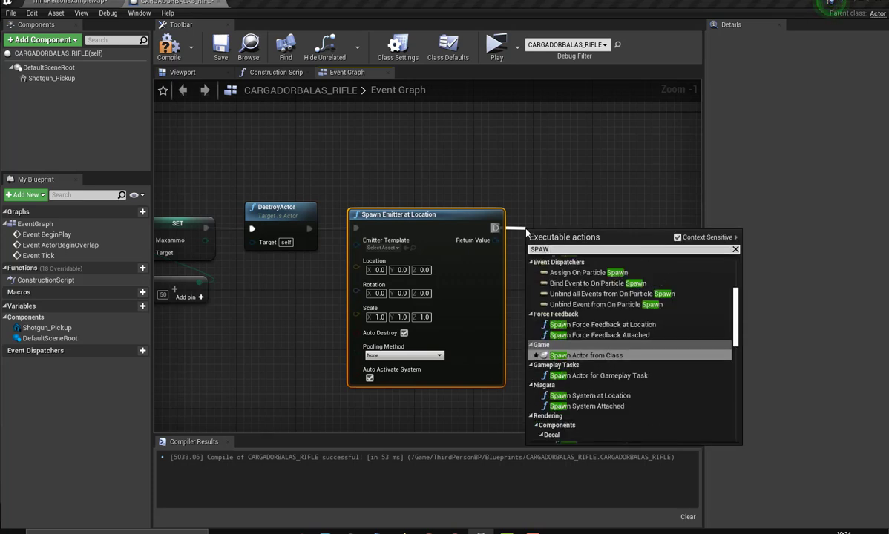
text(NS)
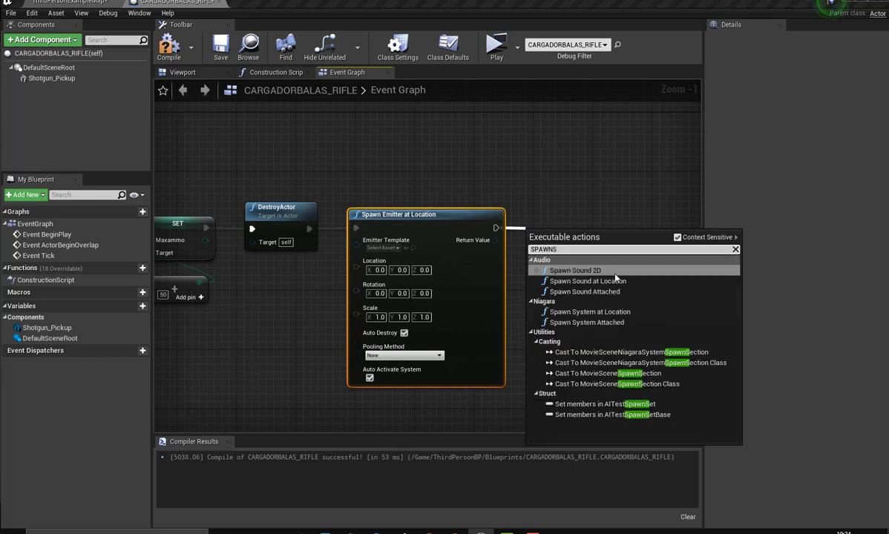
Step: Add a Spawn Sound at Location node after the emitter and compile
click(614, 282)
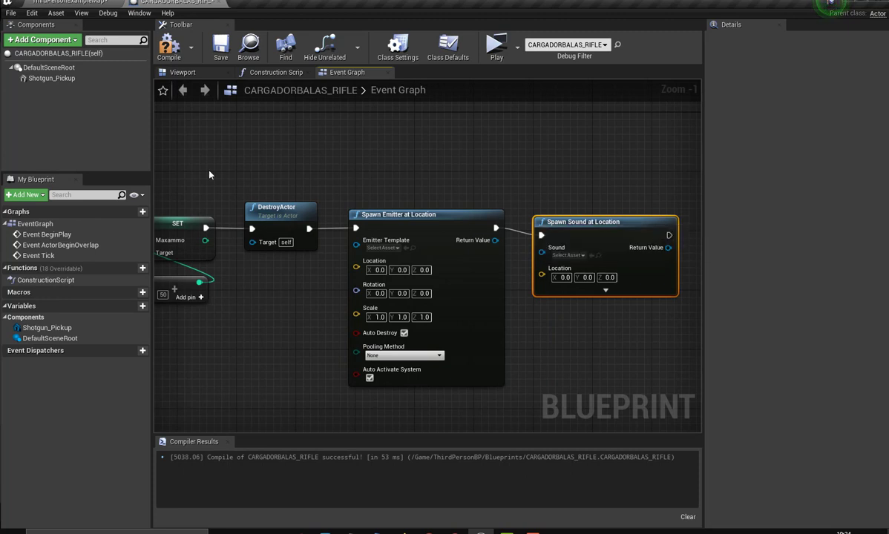
click(169, 46)
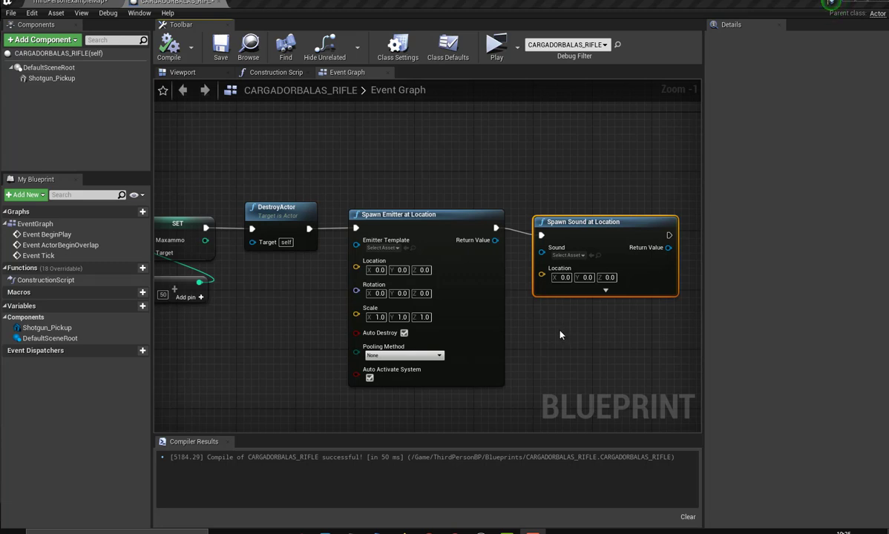
right_click(542, 252)
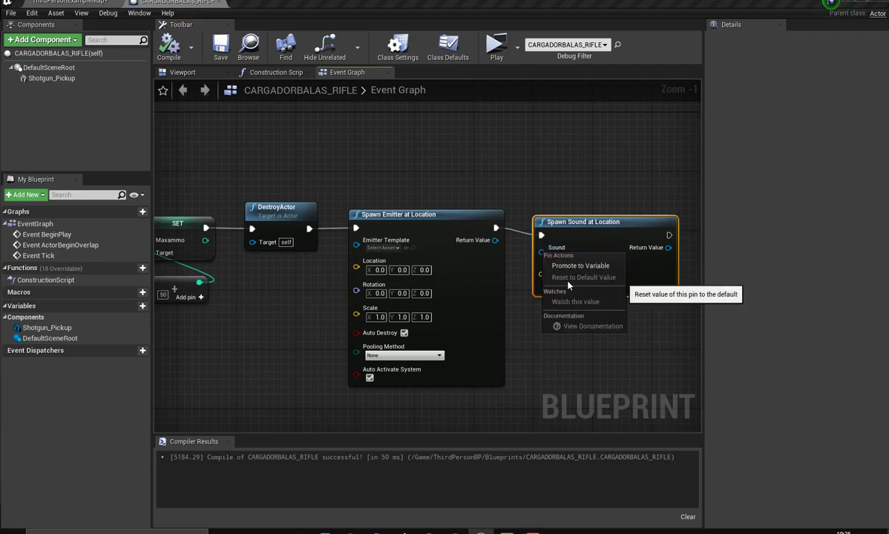
click(519, 311)
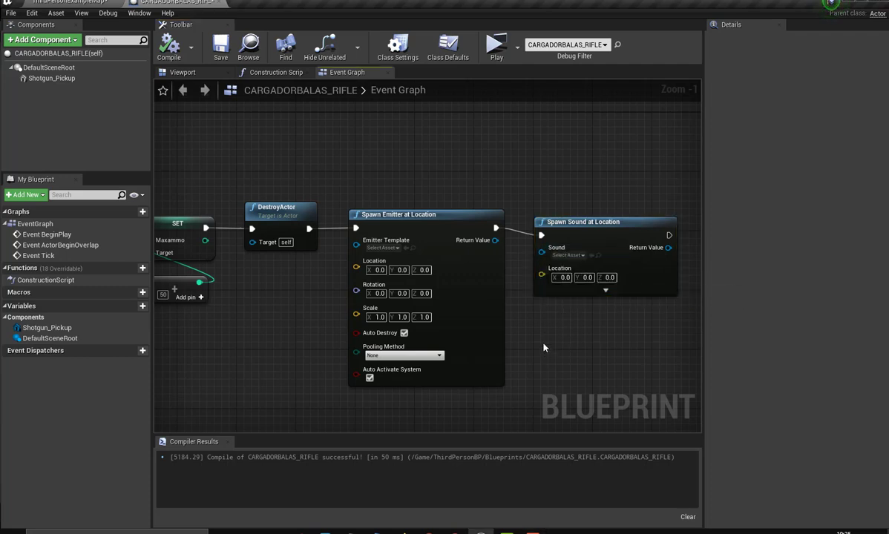
Step: Split the sound's Location pin, set X to 0, compile, and return to ThirdPersonExampleMap
right_click(543, 275)
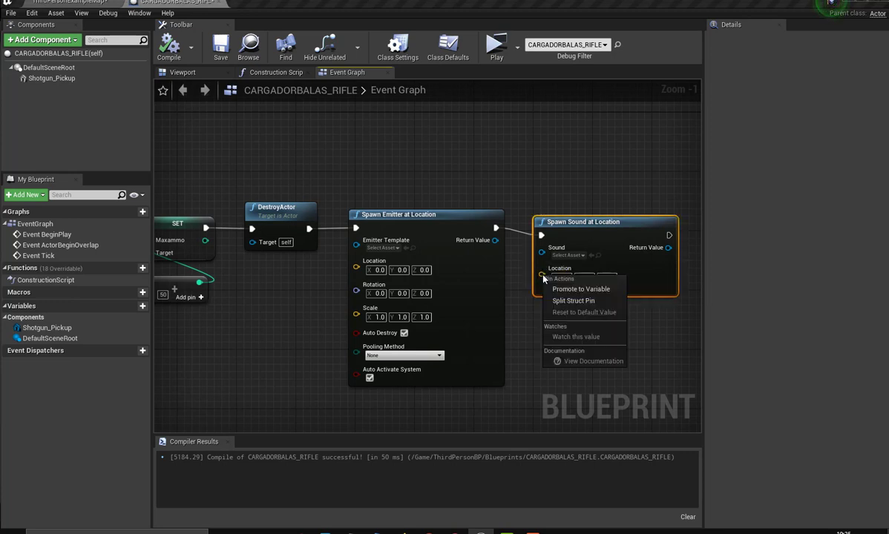
click(577, 300)
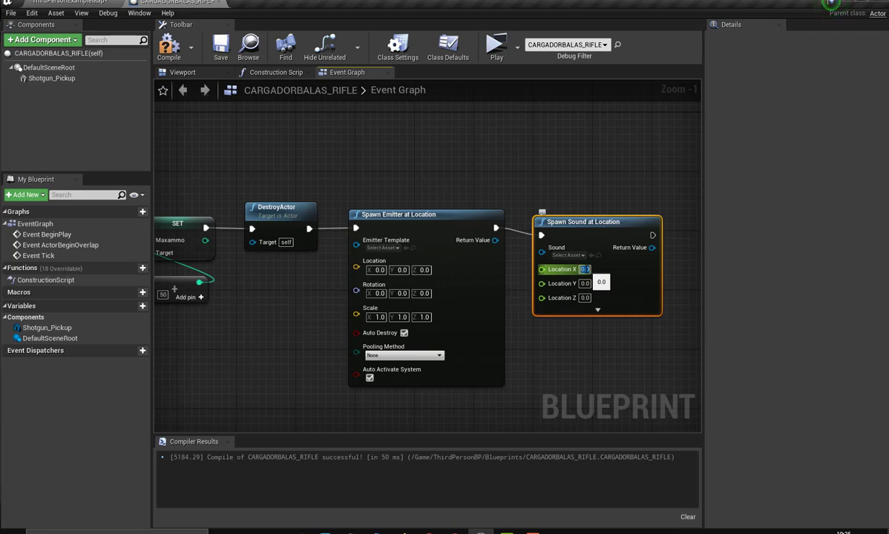
text(0)
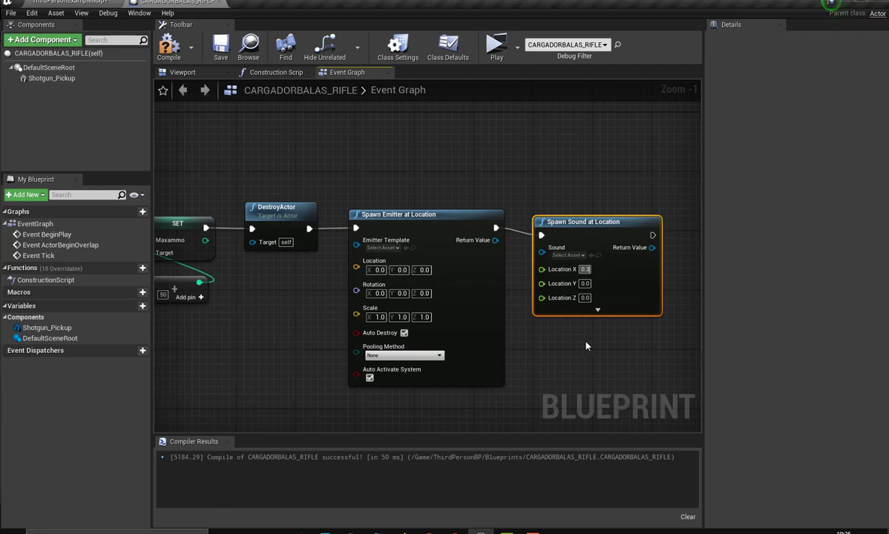
click(586, 346)
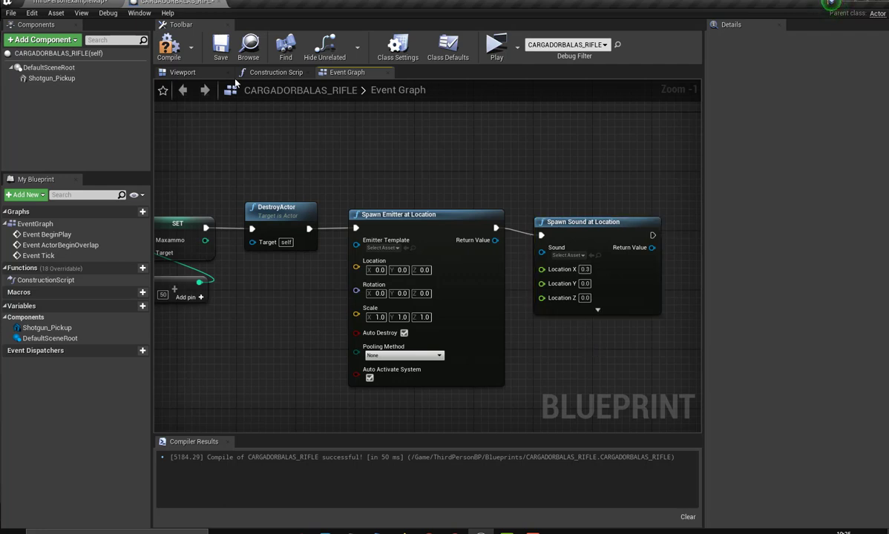
click(169, 46)
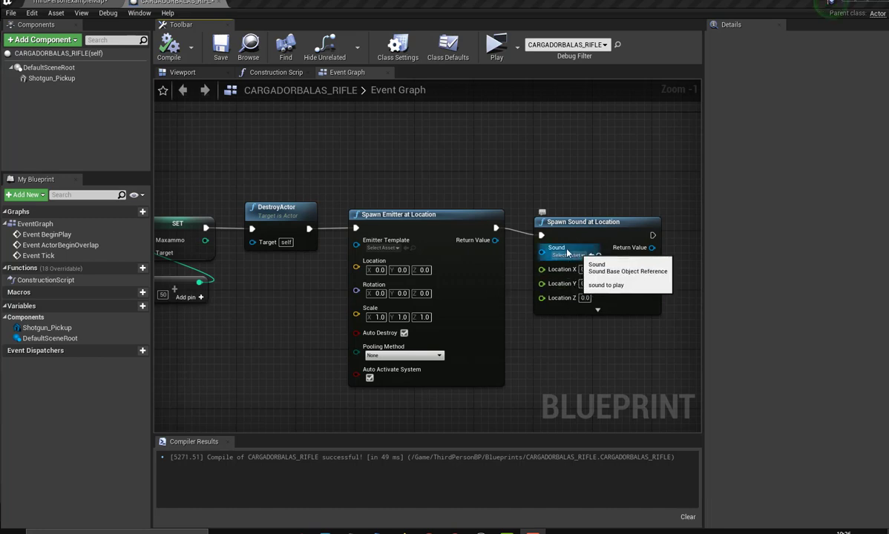
click(94, 4)
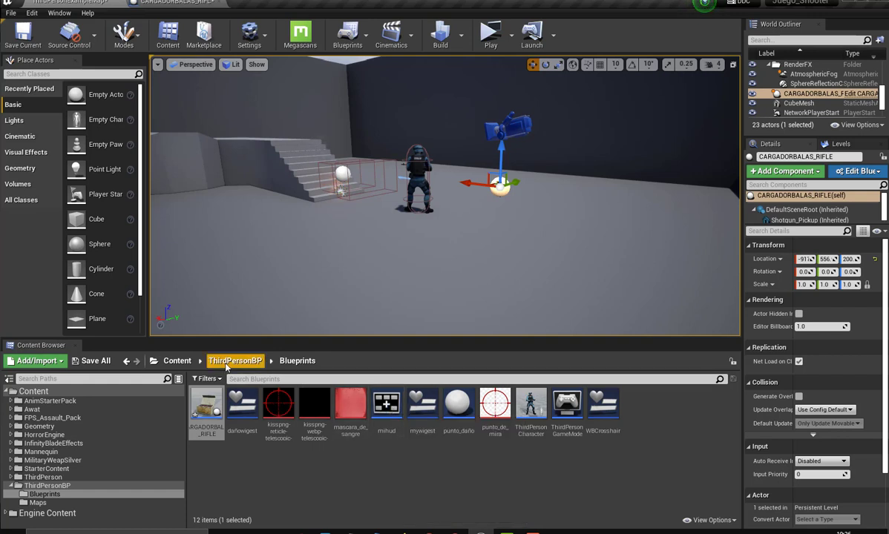
Step: Browse the Content Browser to MilitaryWeapSilver > Sound > Rifle > Cues
click(174, 360)
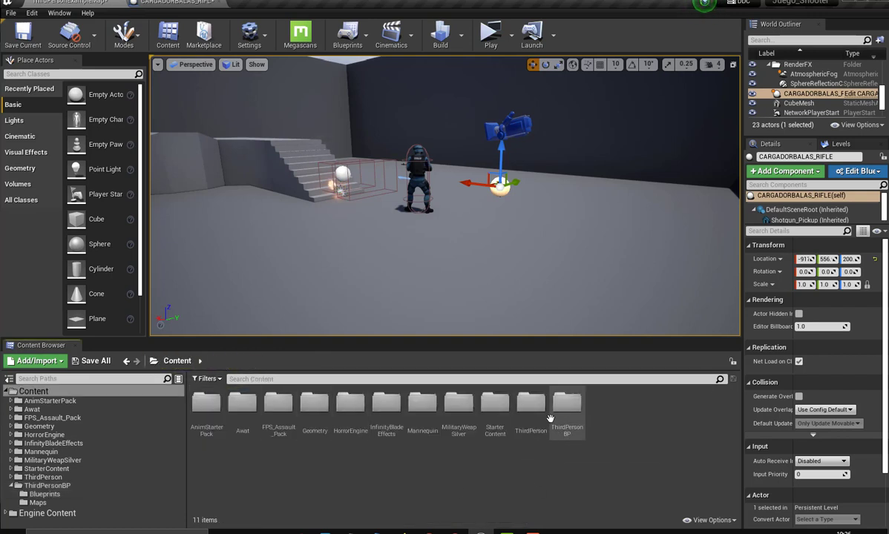
double_click(459, 408)
double_click(277, 405)
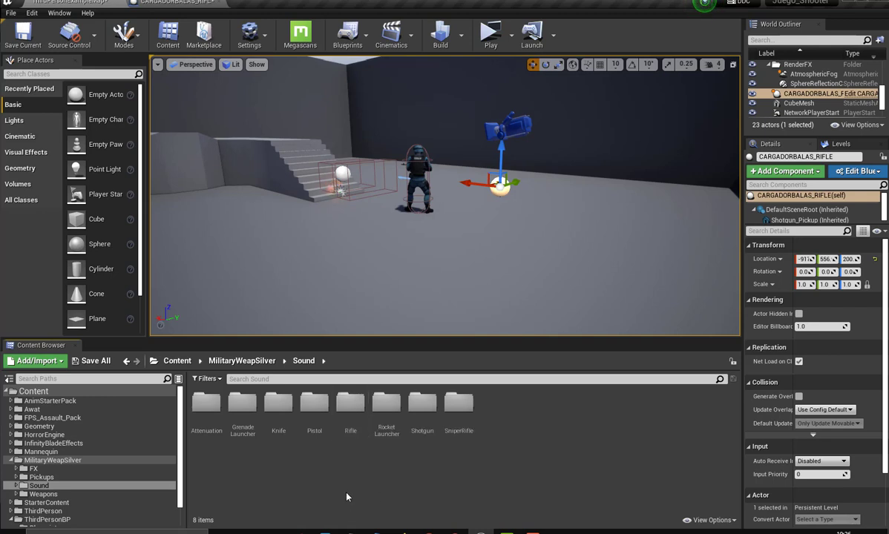
double_click(350, 404)
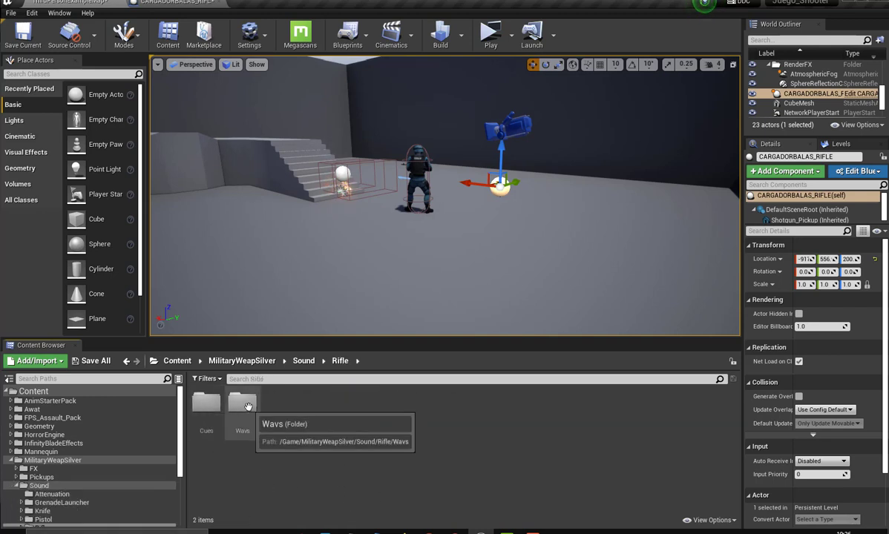
double_click(207, 405)
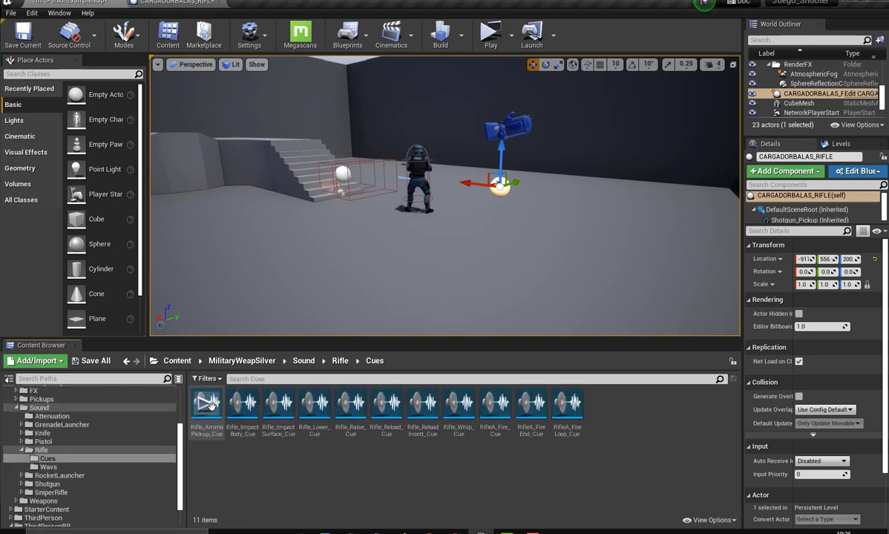
Step: Preview a reload cue and Rifle_Raise_Cue, raising system volume to 46
click(383, 407)
click(348, 408)
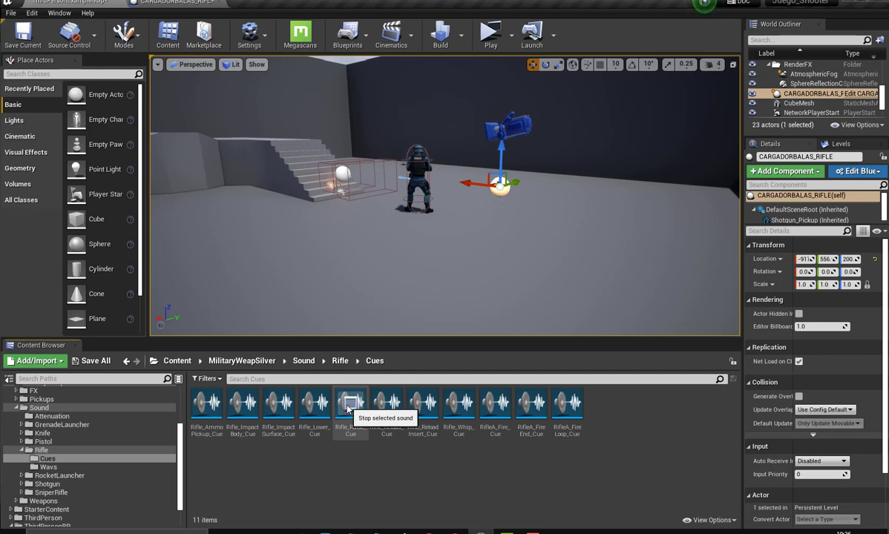
click(816, 532)
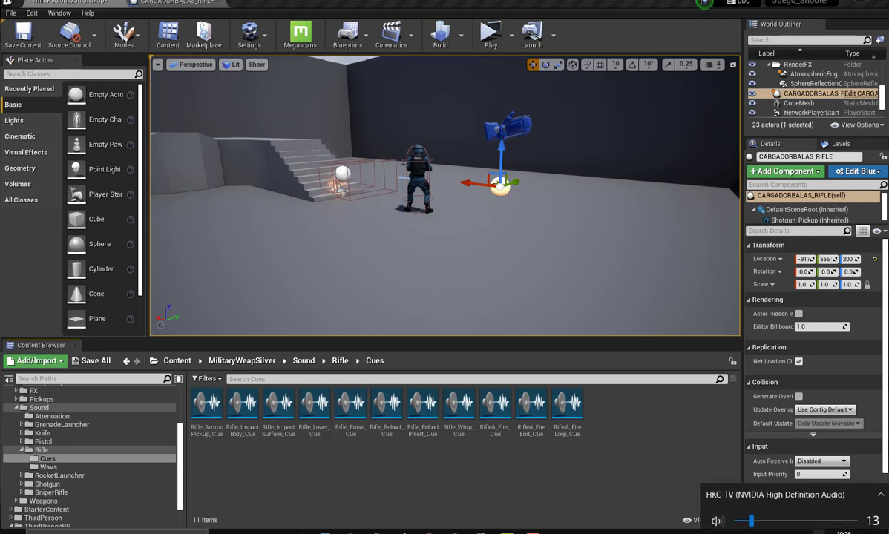
drag(752, 519, 791, 514)
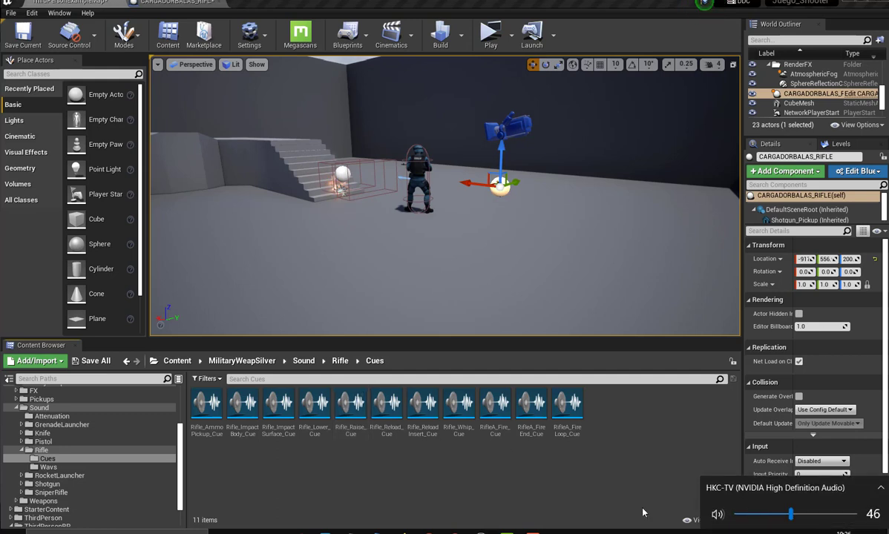
click(447, 449)
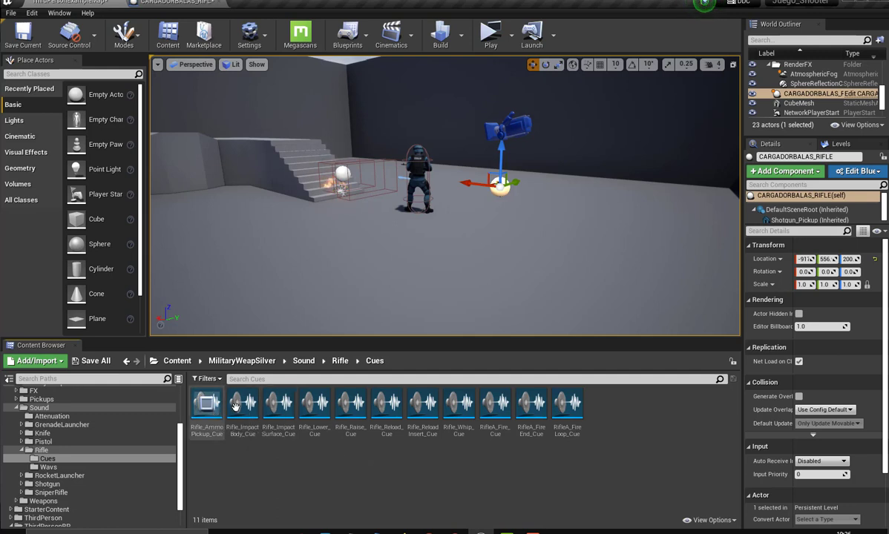
Step: Preview Rifle_Impact_Surface_Cue, Rifle_Raise_Cue and Rifle_Reload_Insert_Cue, then select Rifle_Ammo Pickup_Cue
click(277, 403)
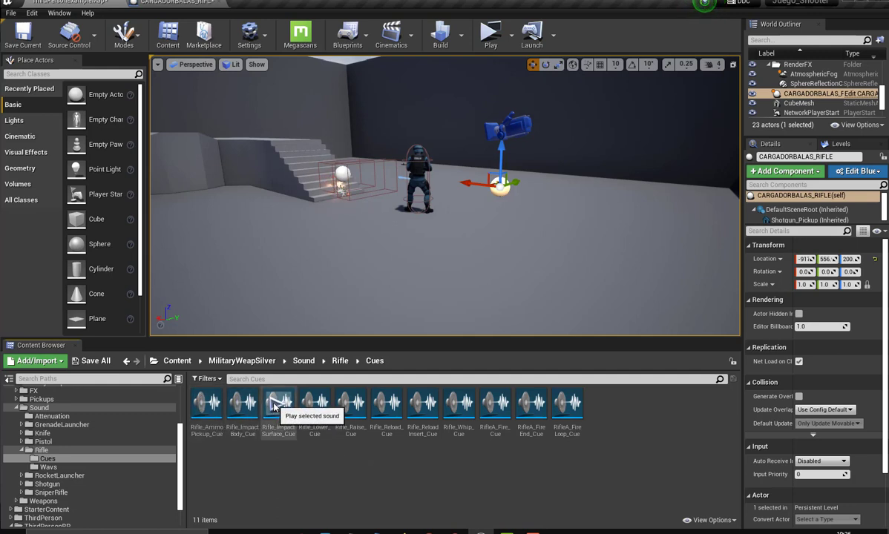
click(352, 405)
click(422, 403)
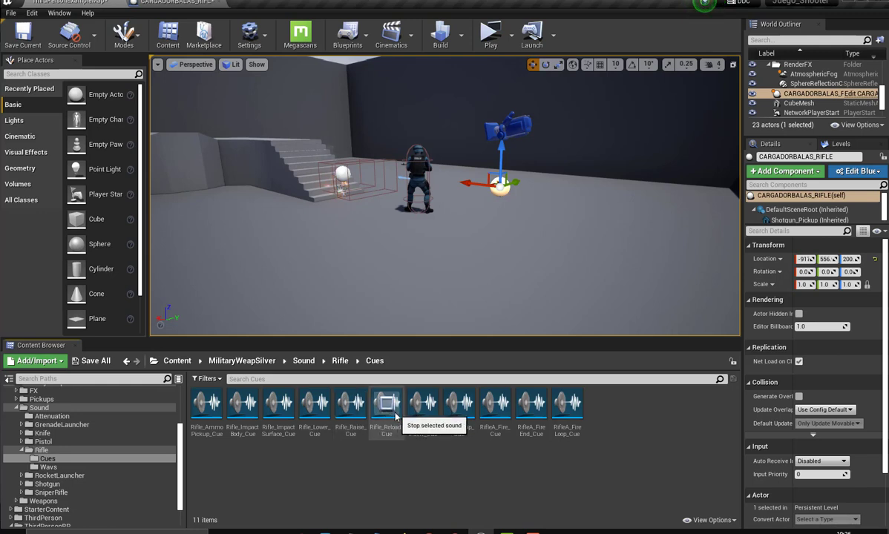
click(204, 404)
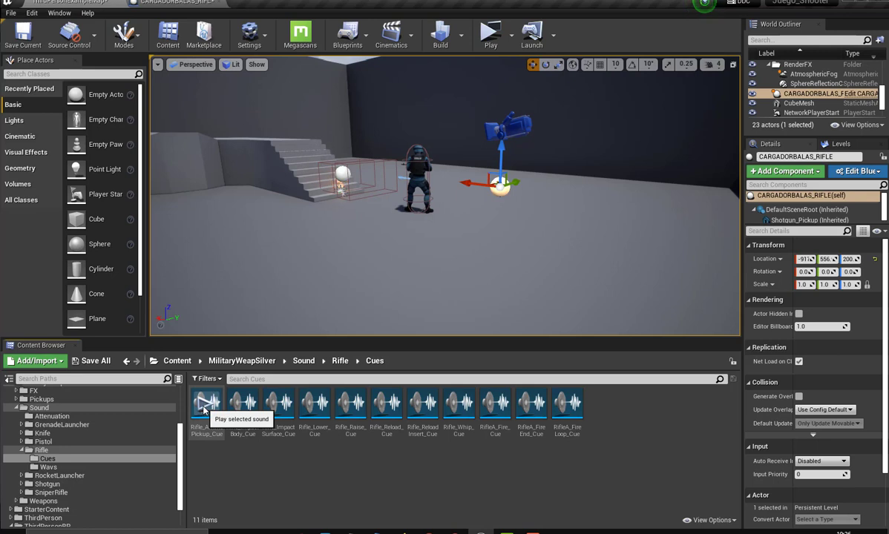
click(212, 432)
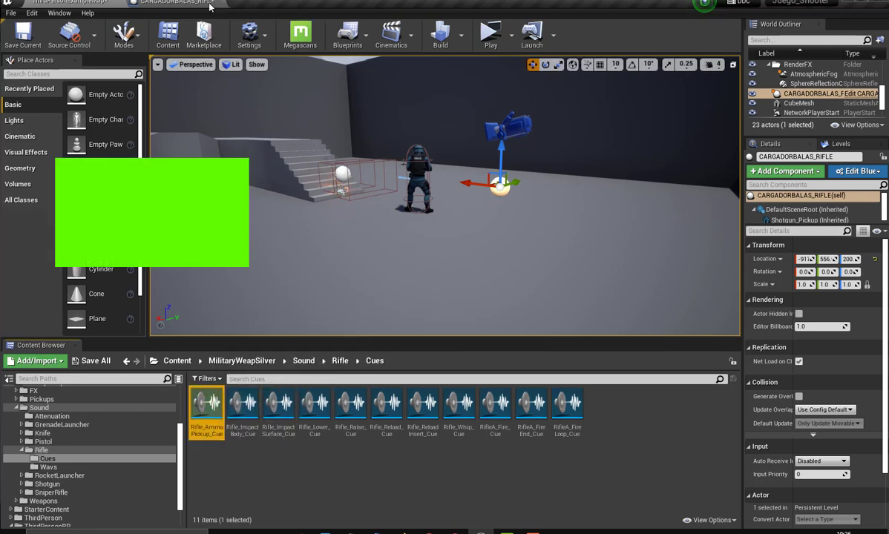
Step: Set Spawn Sound at Location's Sound to Rifle_AmmoPickup_Cue and compile CARGADORBALAS_RIFLE
click(195, 3)
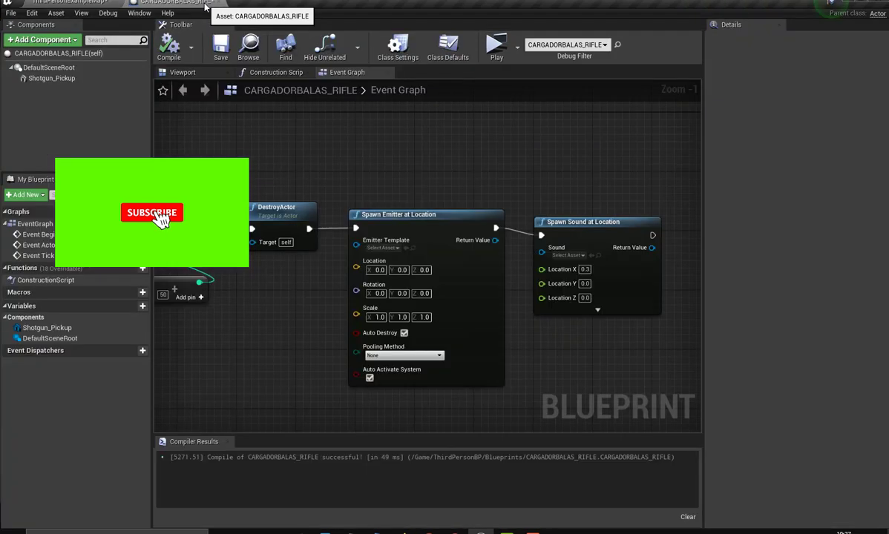
click(591, 256)
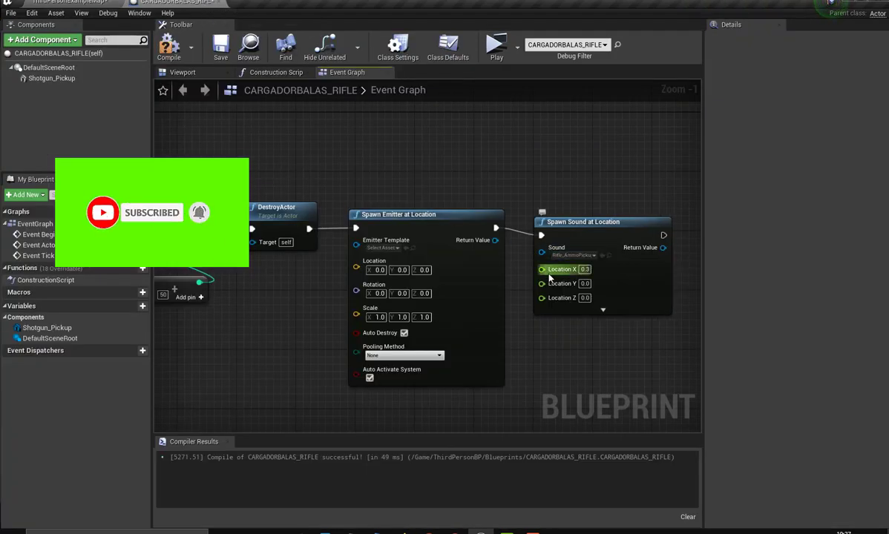
click(166, 49)
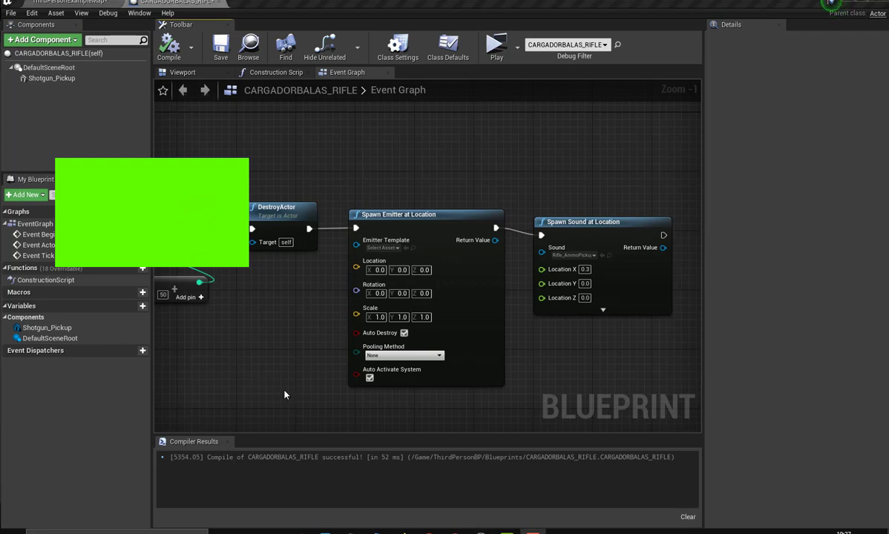
right_drag(290, 383, 295, 337)
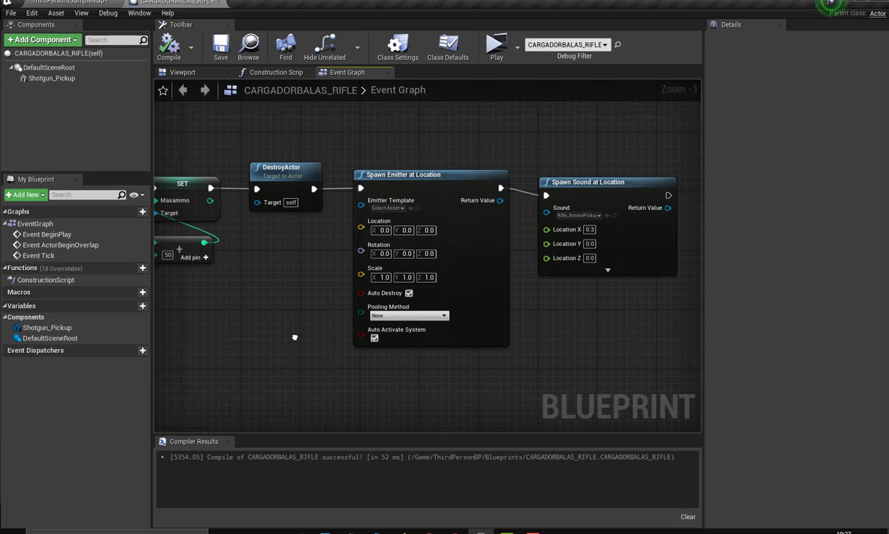
right_drag(294, 337, 294, 337)
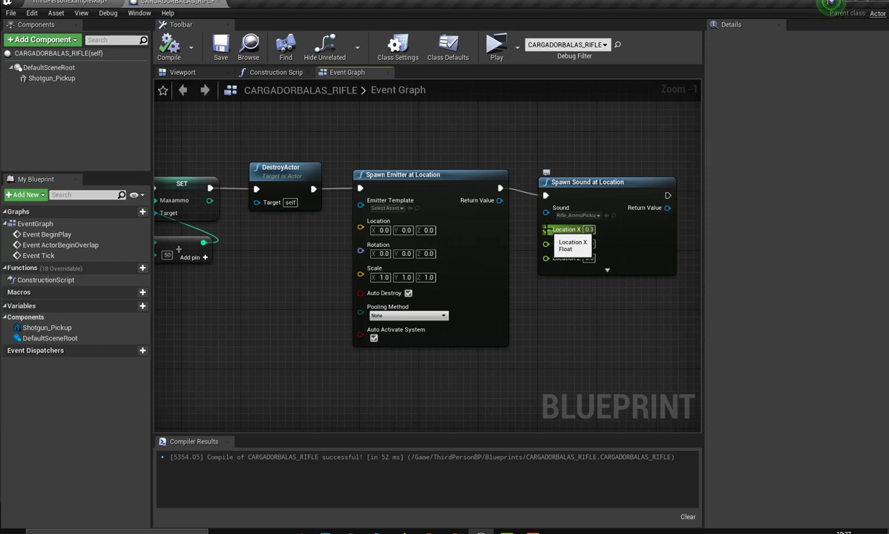
Step: Recombine Location X, Y, Z into one Location pin and move Spawn Sound right
right_click(547, 229)
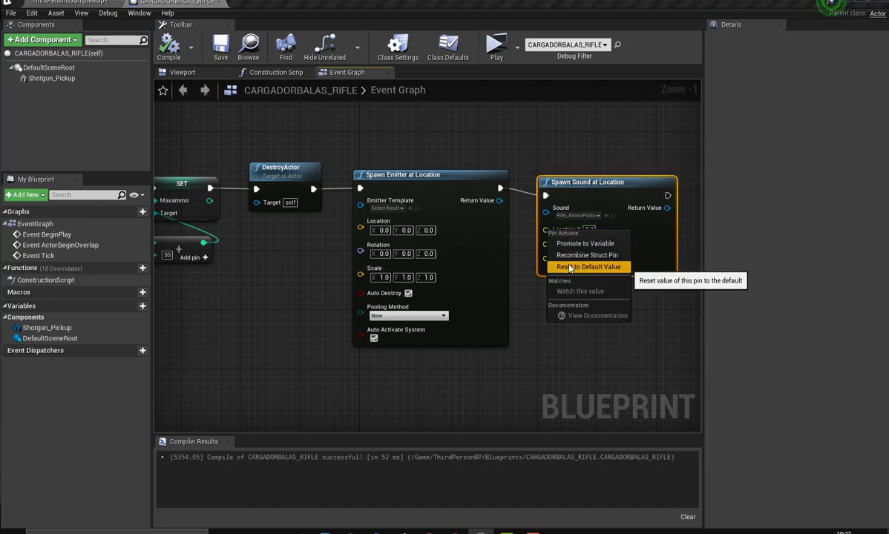
click(571, 254)
mouse_move(541, 316)
right_down()
mouse_move(583, 300)
mouse_move(437, 287)
right_up()
drag(483, 181, 602, 189)
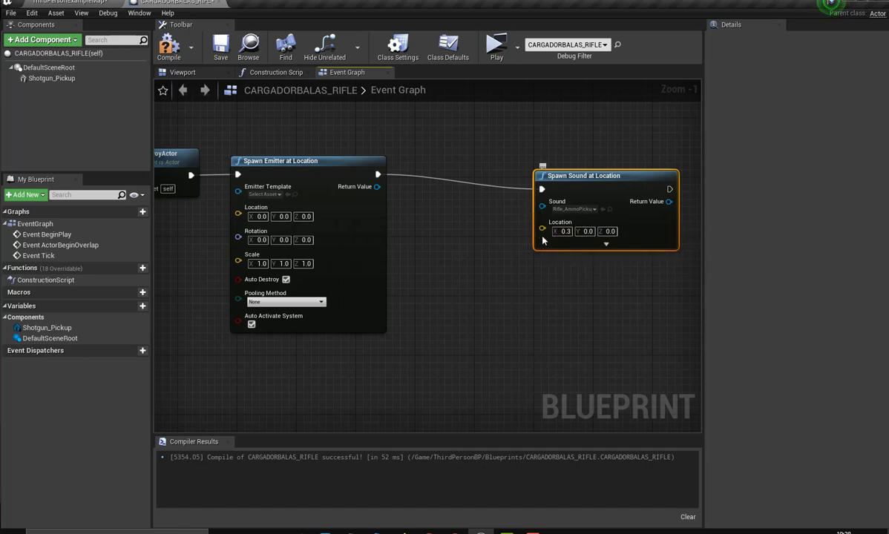
Step: Wire a GetActorLocation node into the sound's Location and tidy the nodes
drag(542, 228, 504, 296)
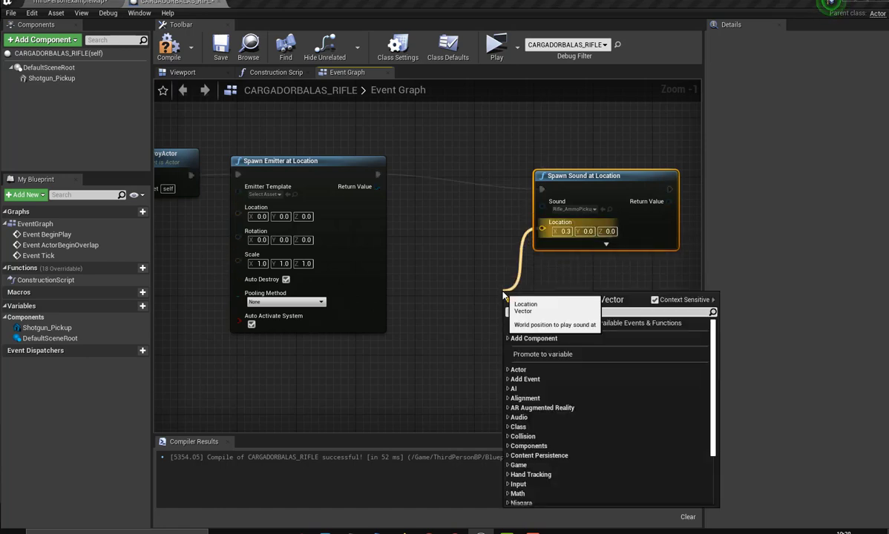
text(get)
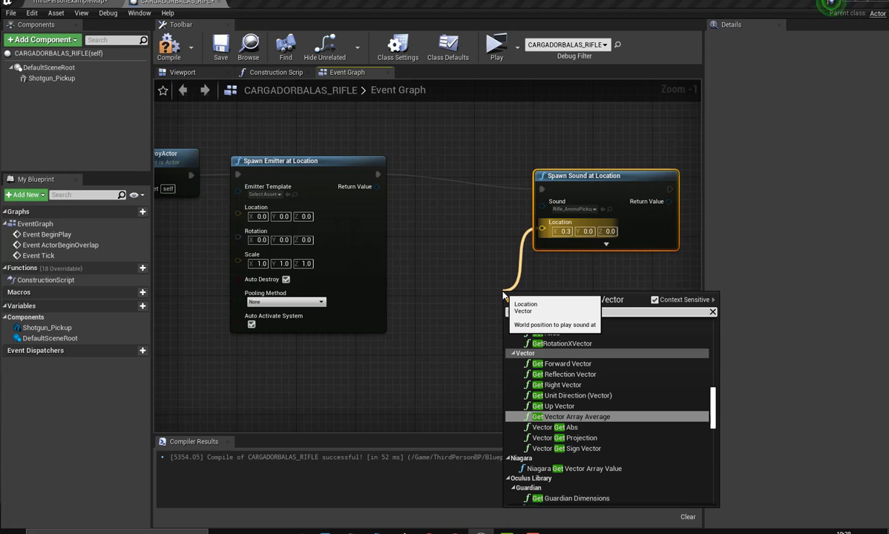
text(ac)
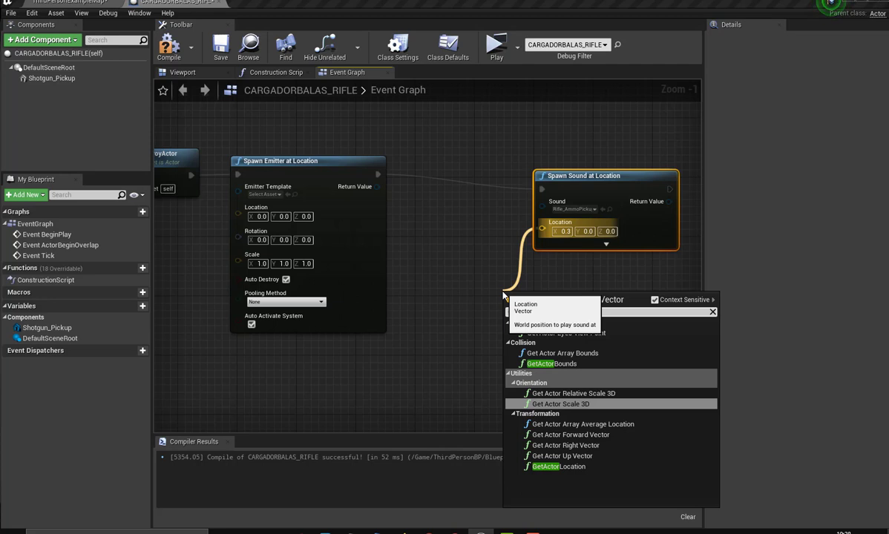
click(555, 465)
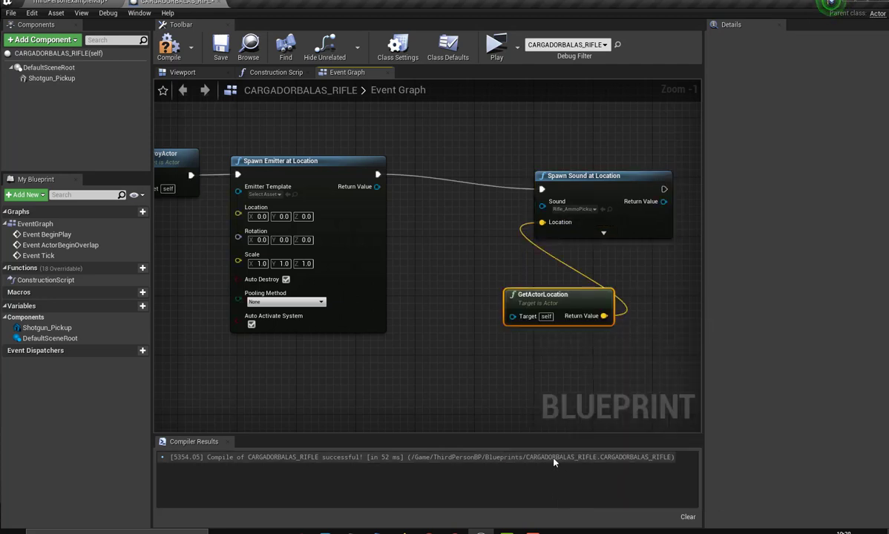
drag(561, 289, 494, 290)
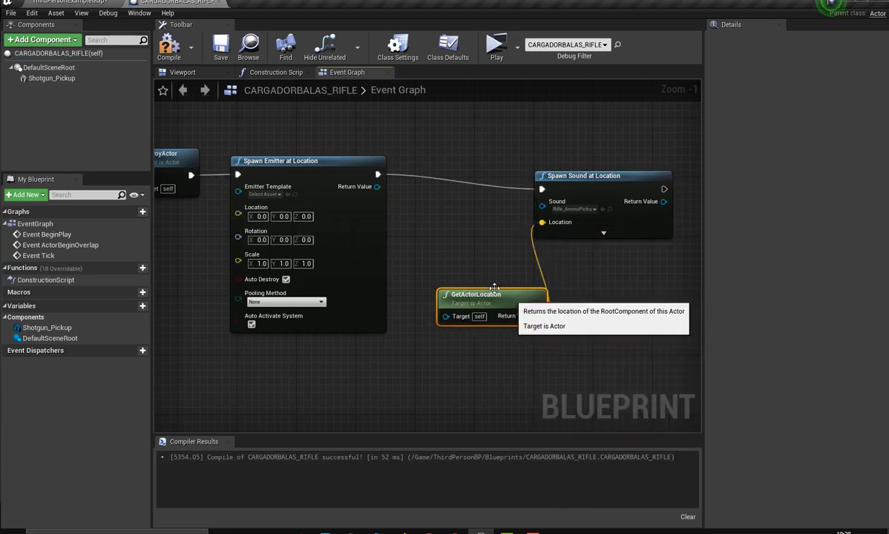
drag(573, 188, 573, 174)
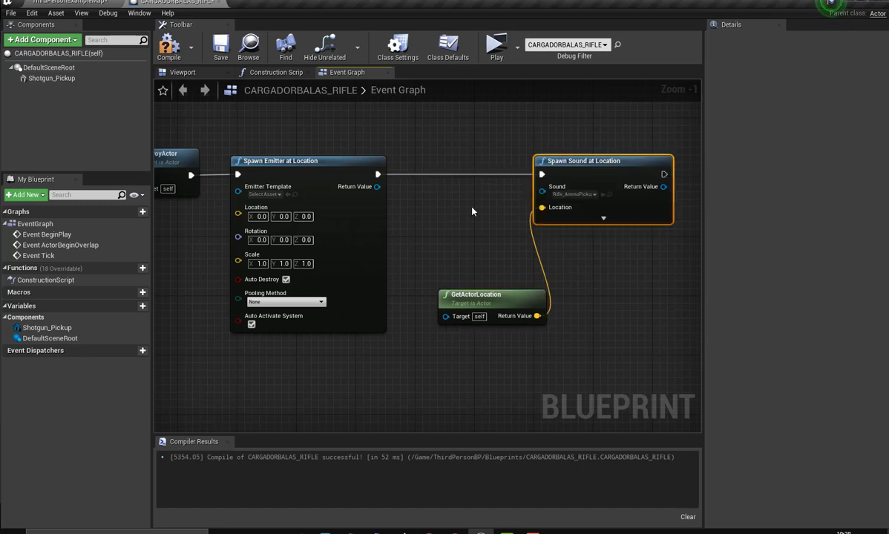
right_drag(472, 211, 516, 233)
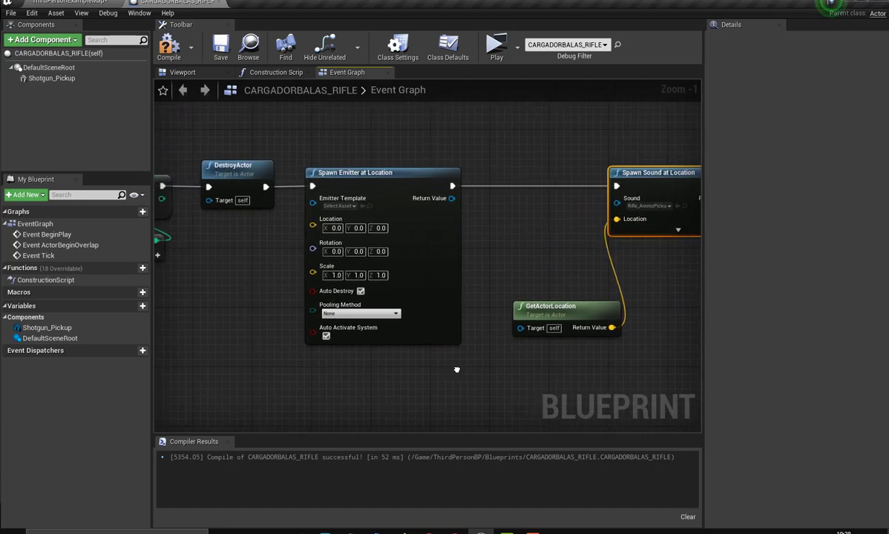
right_drag(435, 334, 503, 359)
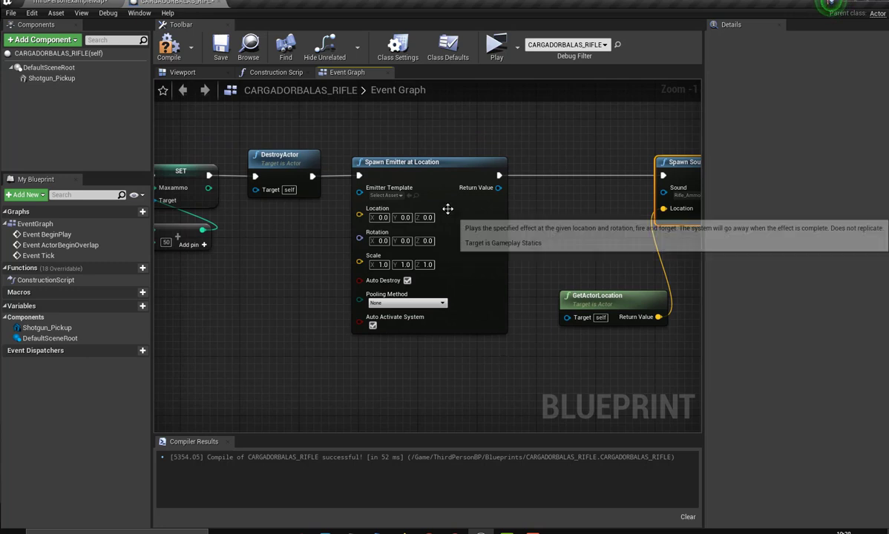
Step: Select P_Impact_Metal_Small_01 in MilitaryWeapSilver > FX and return to the CARGADORBALAS_RIFLE graph
click(78, 3)
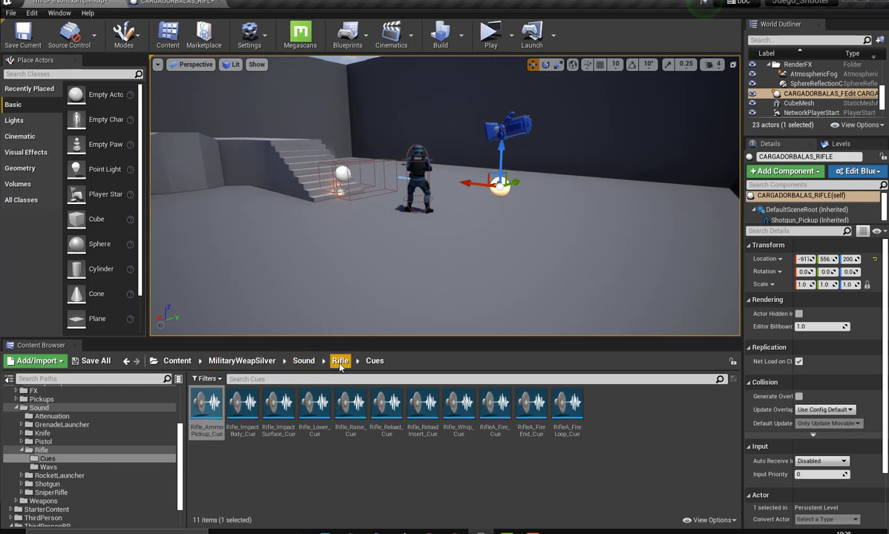
click(340, 361)
click(303, 361)
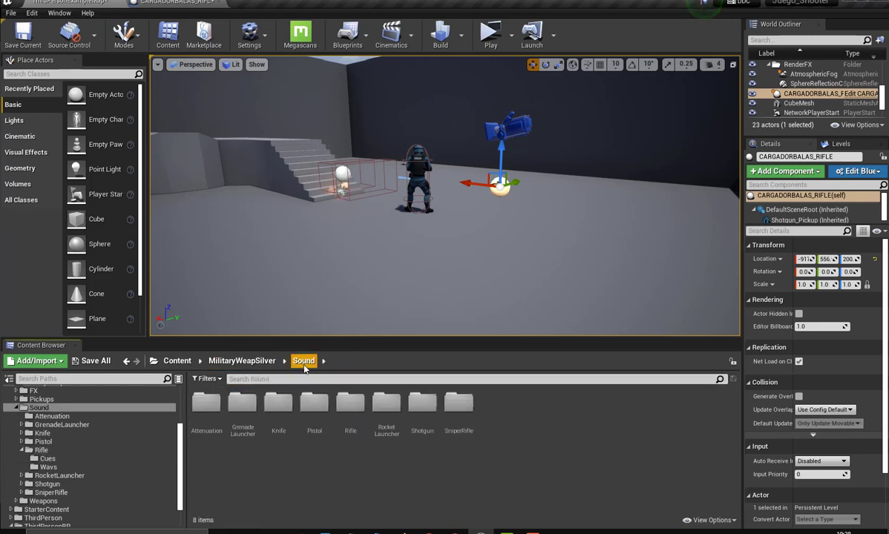
double_click(351, 412)
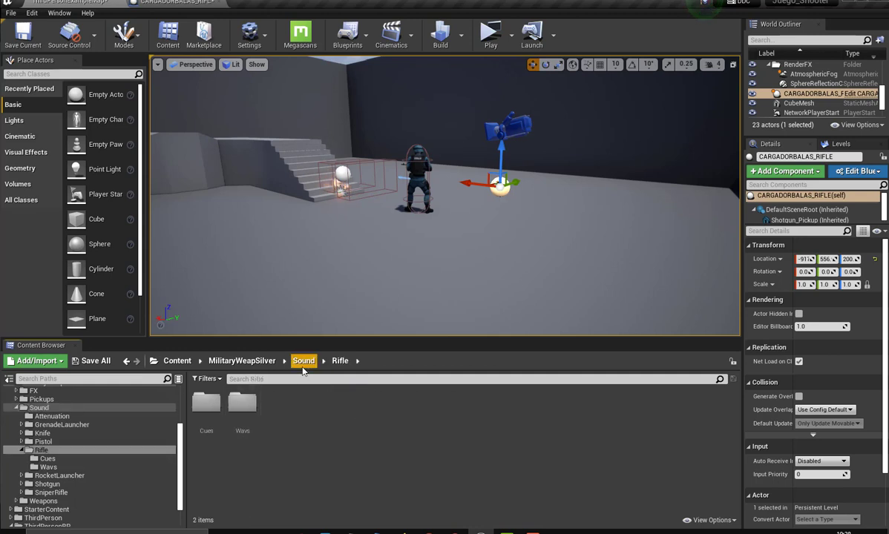
click(243, 362)
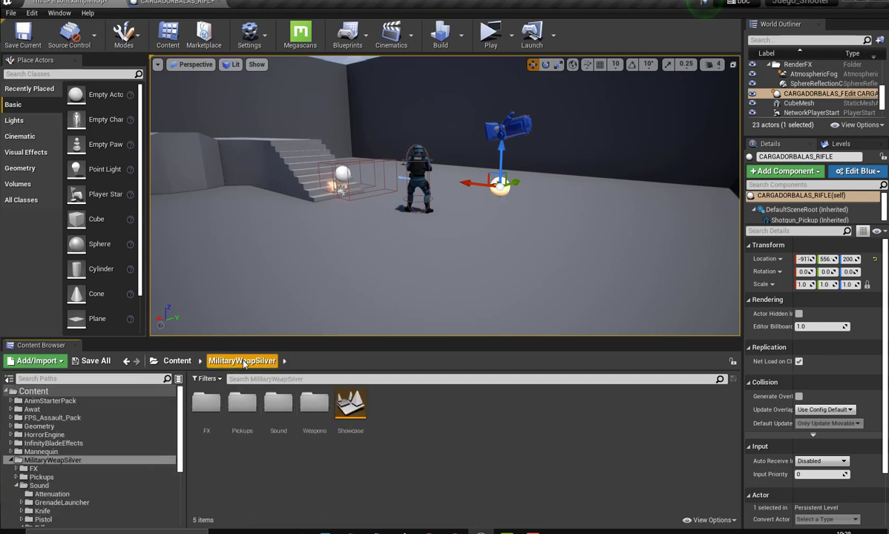
double_click(208, 410)
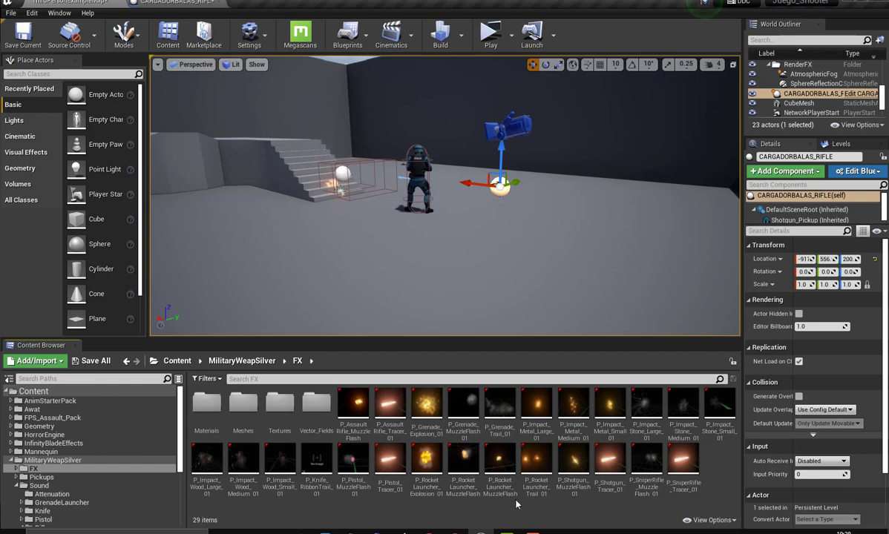
click(615, 412)
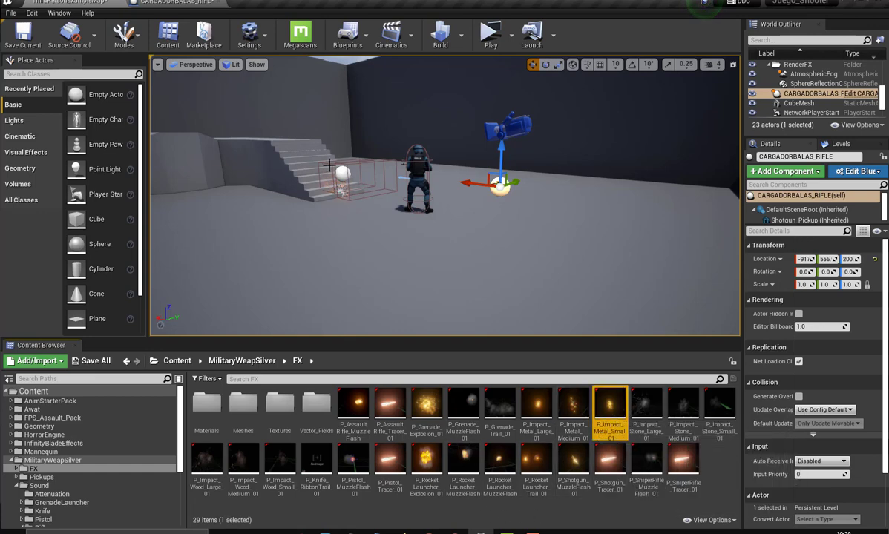
click(187, 6)
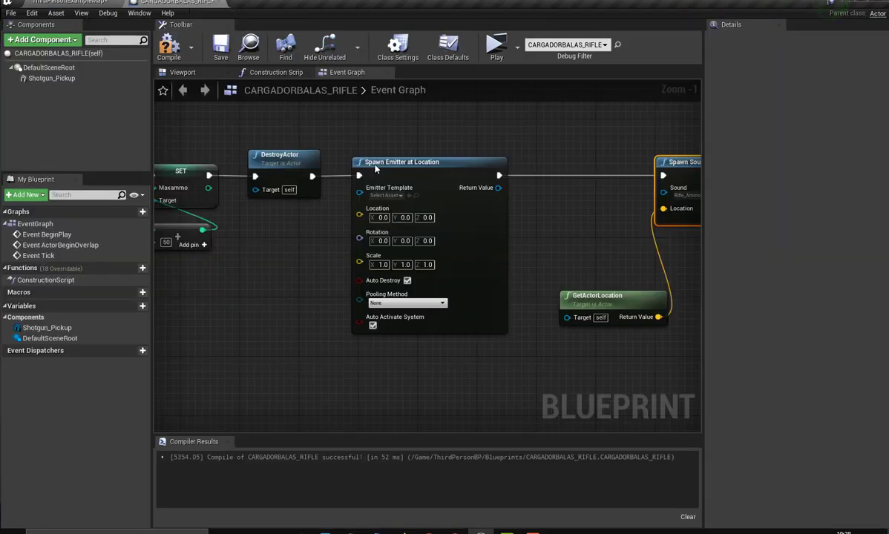
Step: Set Emitter Template to P_Impact_Metal_Small_01, then compile and save CARGADORBALAS_RIFLE
click(410, 197)
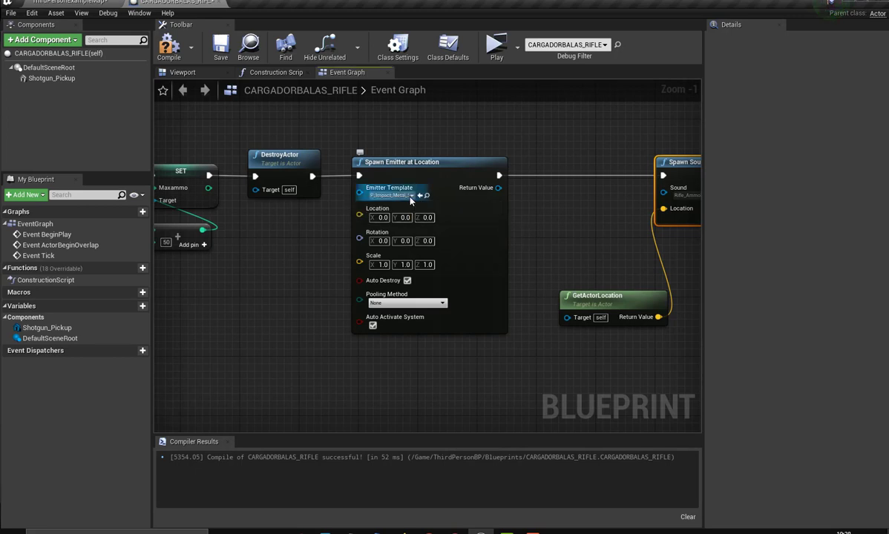
click(169, 51)
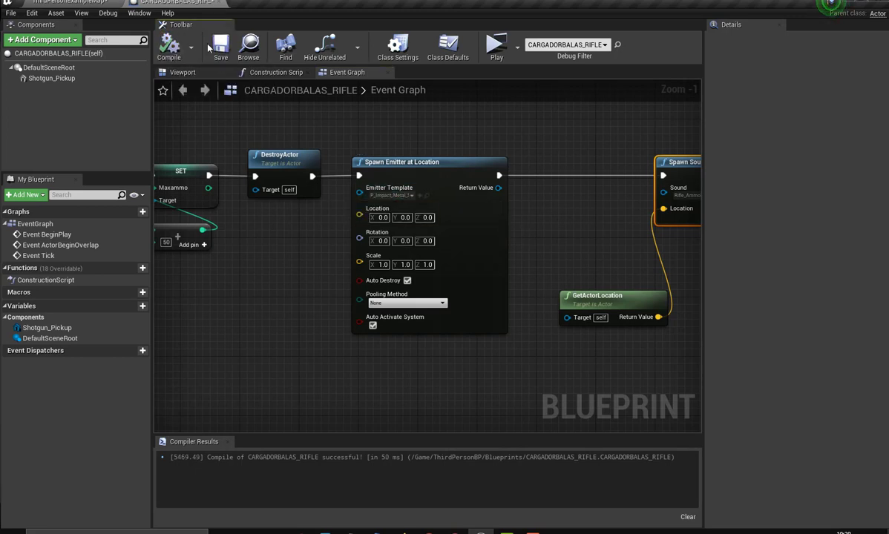
click(218, 47)
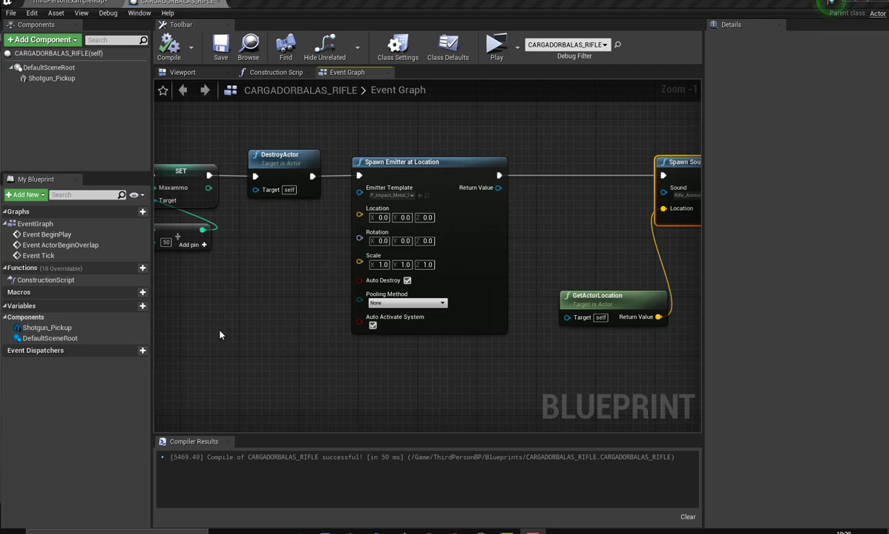
right_drag(220, 335, 249, 335)
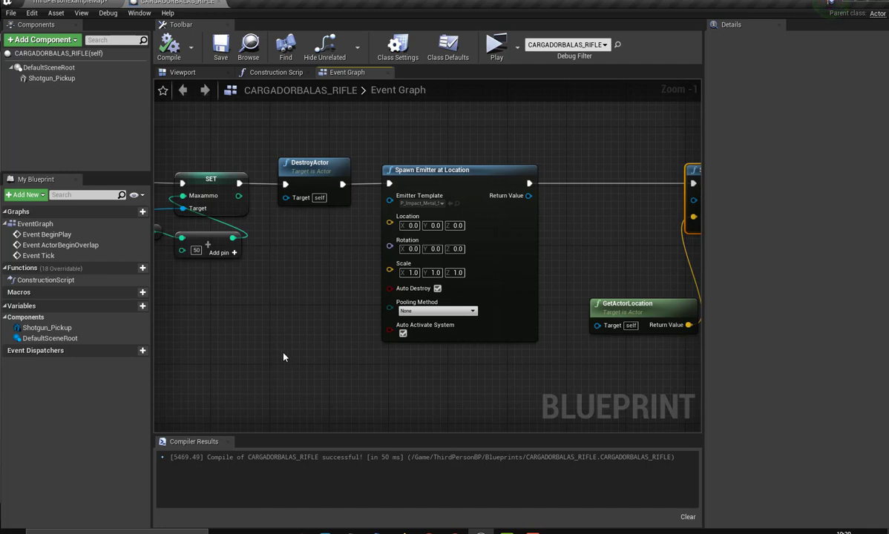
Step: Delete the Spawn Emitter at Location node
drag(448, 145, 534, 232)
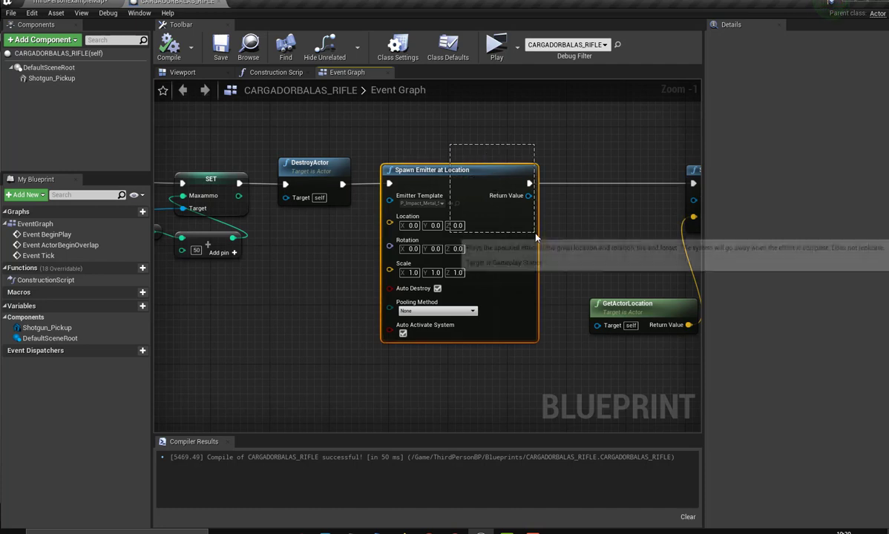
key(Delete)
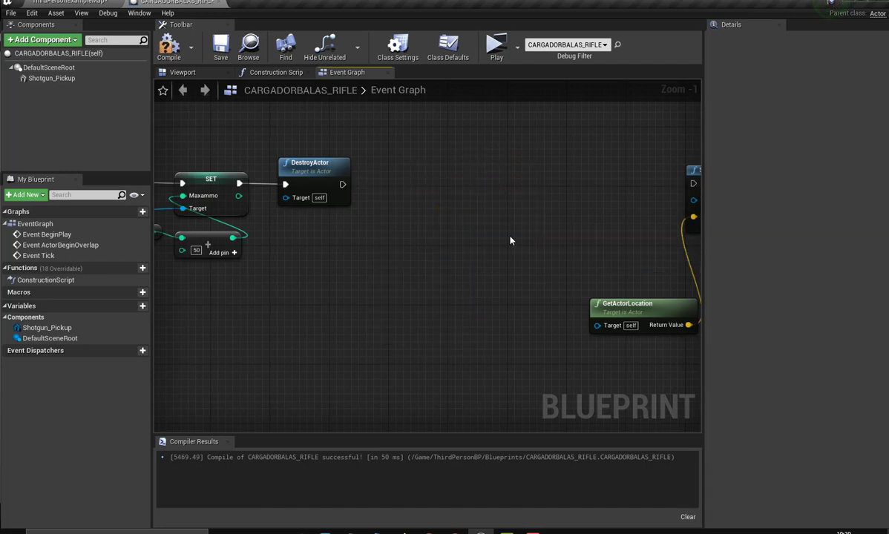
right_drag(510, 240, 391, 234)
scroll(400, 234, down, 1)
scroll(400, 234, down, 1)
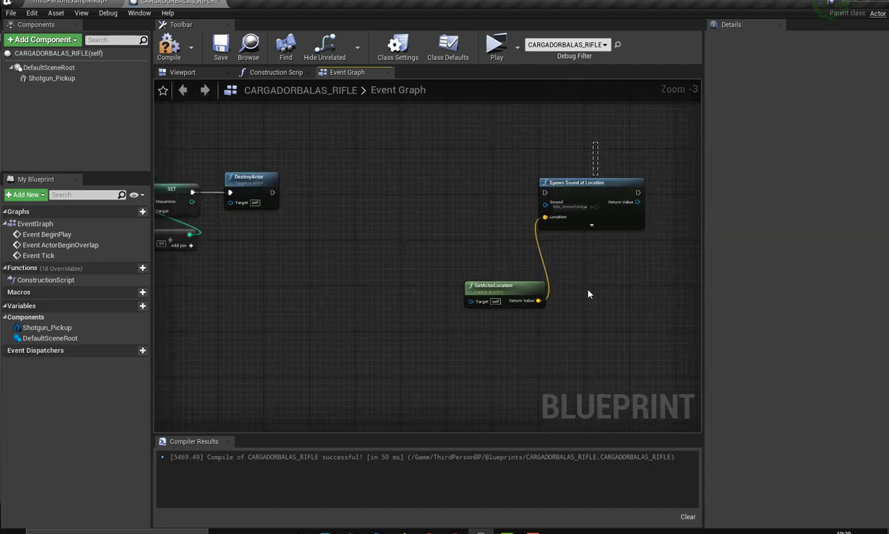
Step: Move Spawn Sound and GetActorLocation beside DestroyActor and wire DestroyActor into Spawn Sound
drag(588, 294, 511, 352)
drag(589, 181, 400, 187)
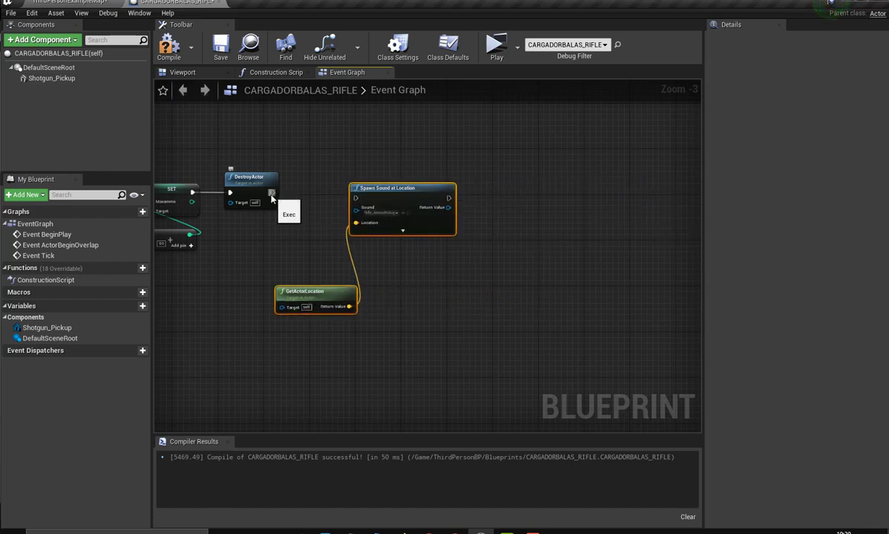
drag(272, 193, 355, 201)
right_drag(387, 250, 556, 258)
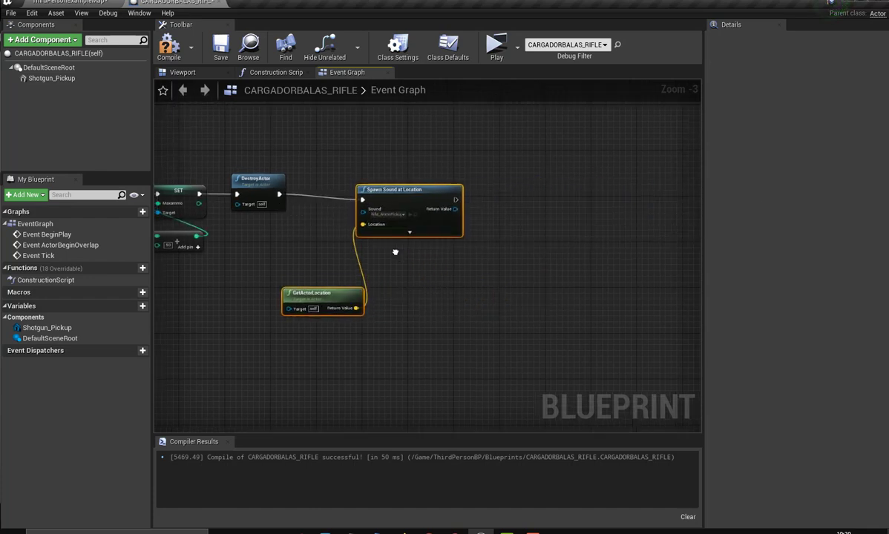
right_drag(403, 285, 452, 281)
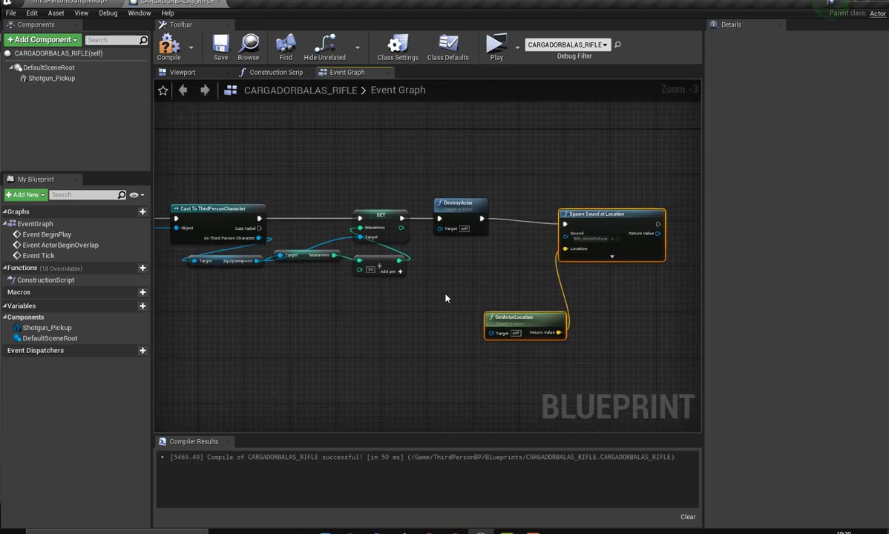
scroll(389, 331, down, 2)
mouse_move(388, 331)
right_down()
mouse_move(451, 323)
mouse_move(500, 329)
right_up()
scroll(451, 323, up, 3)
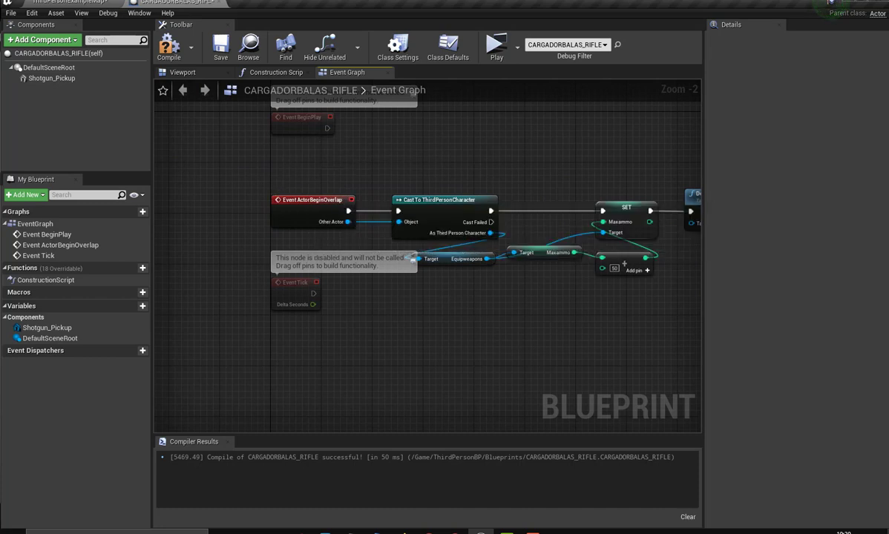
mouse_move(413, 258)
right_down()
mouse_move(393, 239)
mouse_move(327, 273)
right_up()
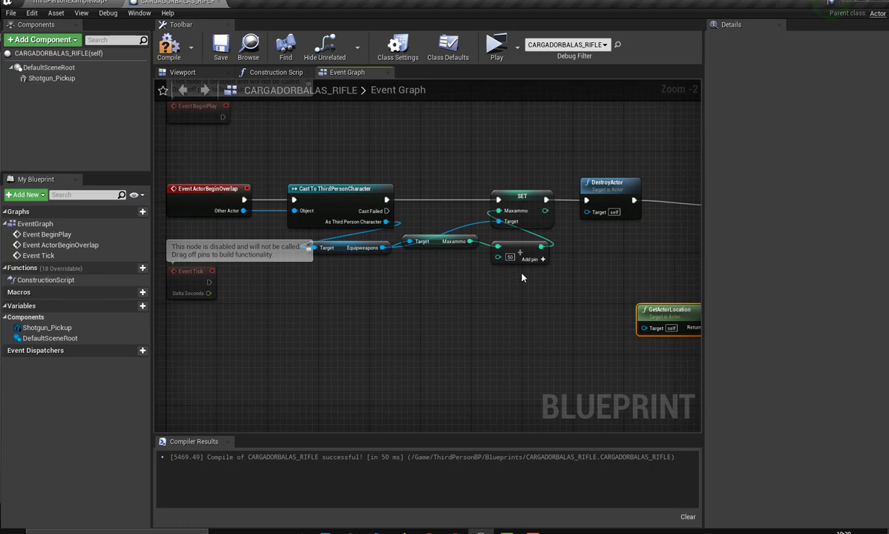
right_drag(546, 294, 377, 294)
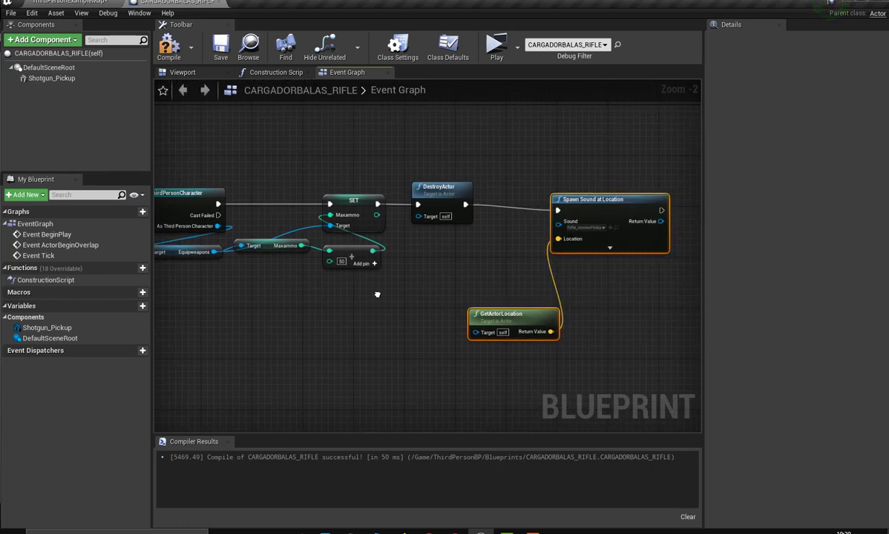
Step: Recompile CARGADORBALAS_RIFLE and switch back to the ThirdPersonExampleMap level editor
click(169, 43)
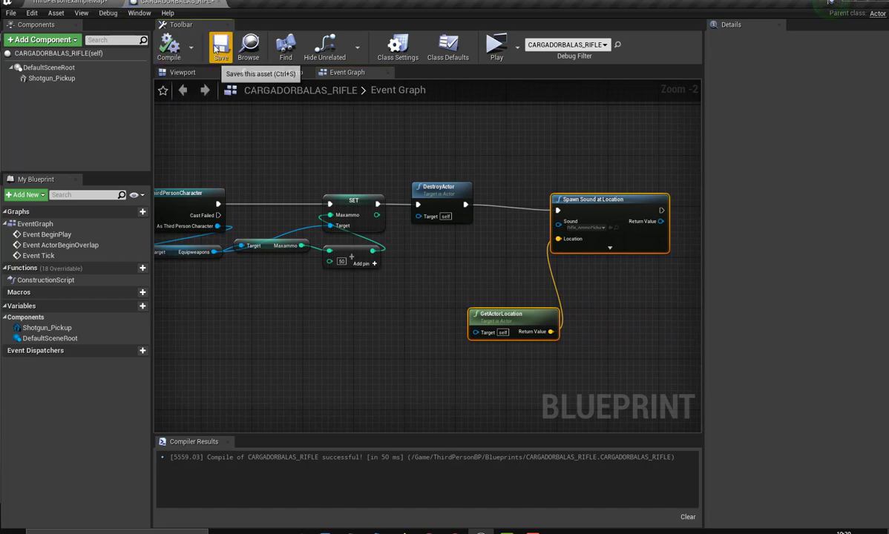
click(86, 7)
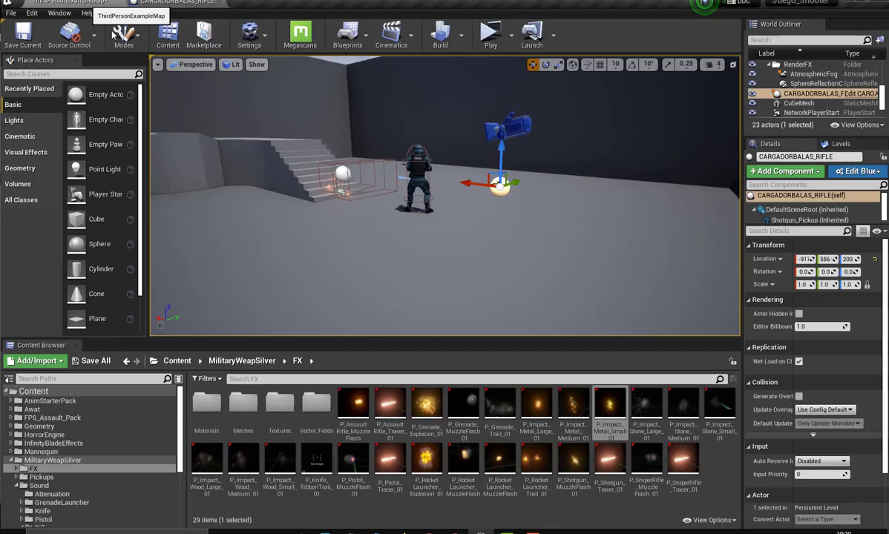
click(490, 37)
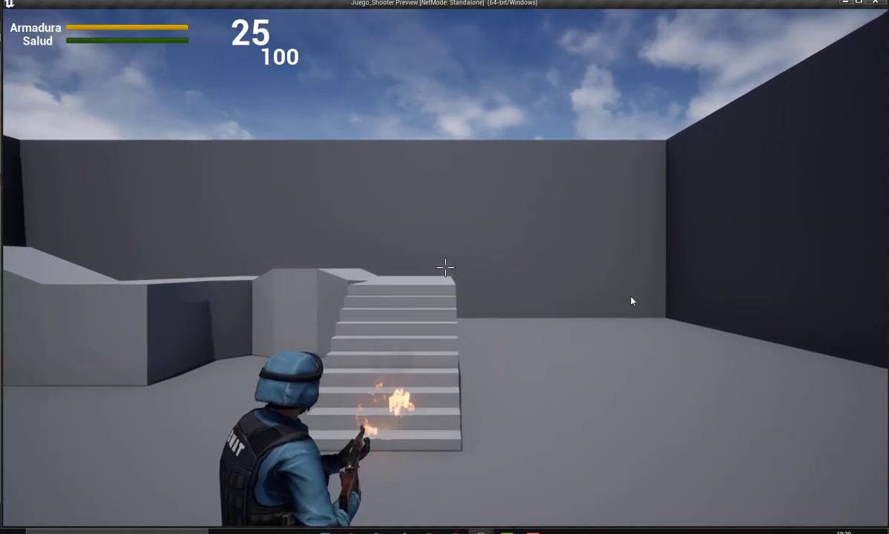
right_click(622, 345)
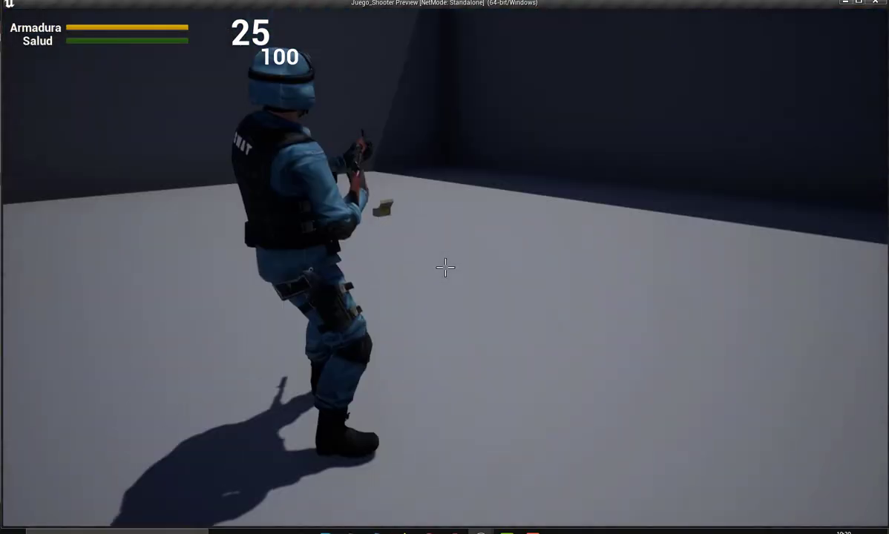
key(w)
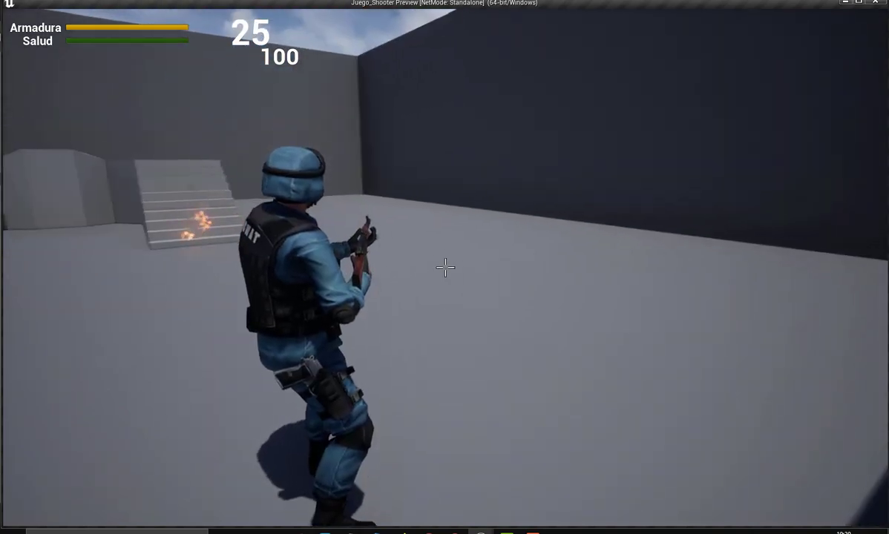
key(w)
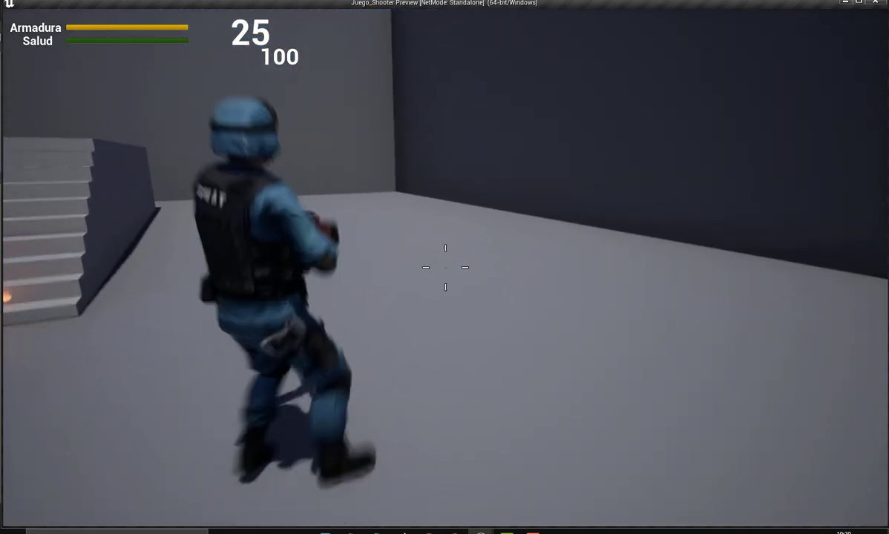
key(Escape)
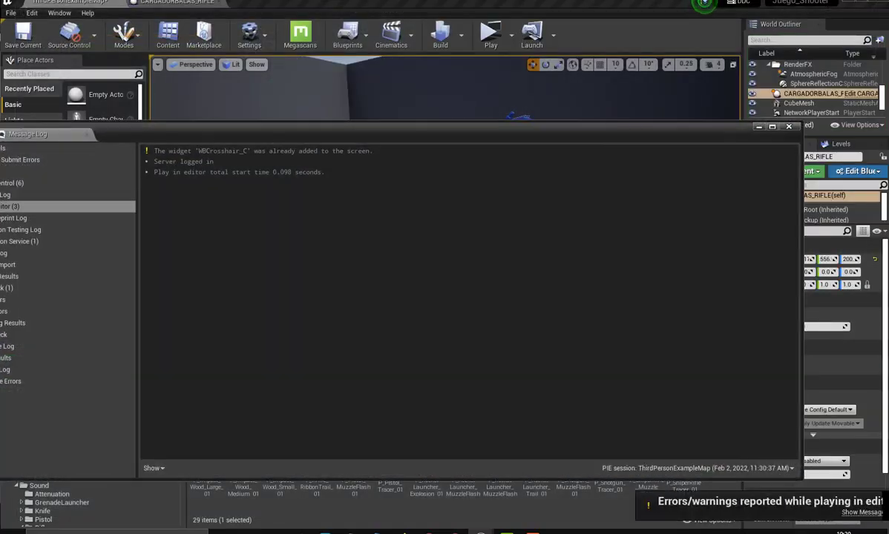
click(738, 119)
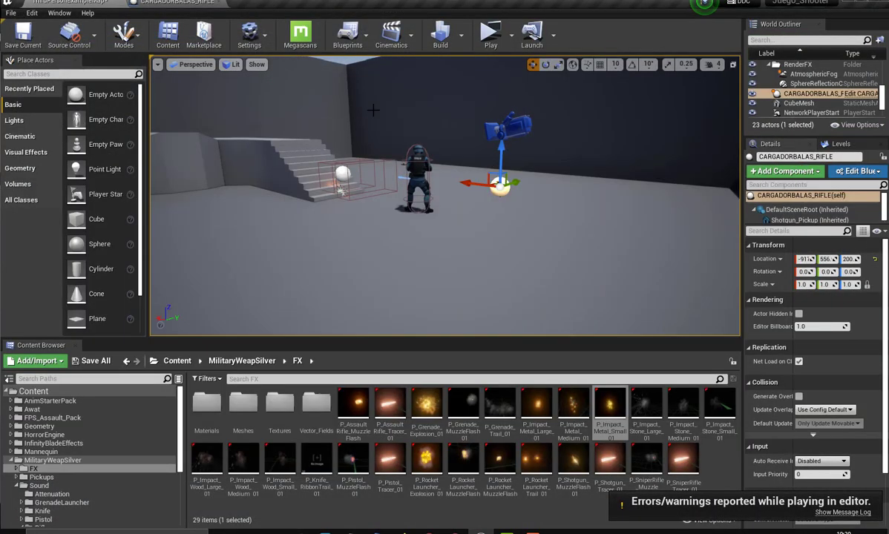
Step: Reopen the CARGADORBALAS_RIFLE Blueprint graph with Event BeginPlay in view
click(197, 4)
scroll(501, 314, up, 3)
scroll(501, 314, down, 1)
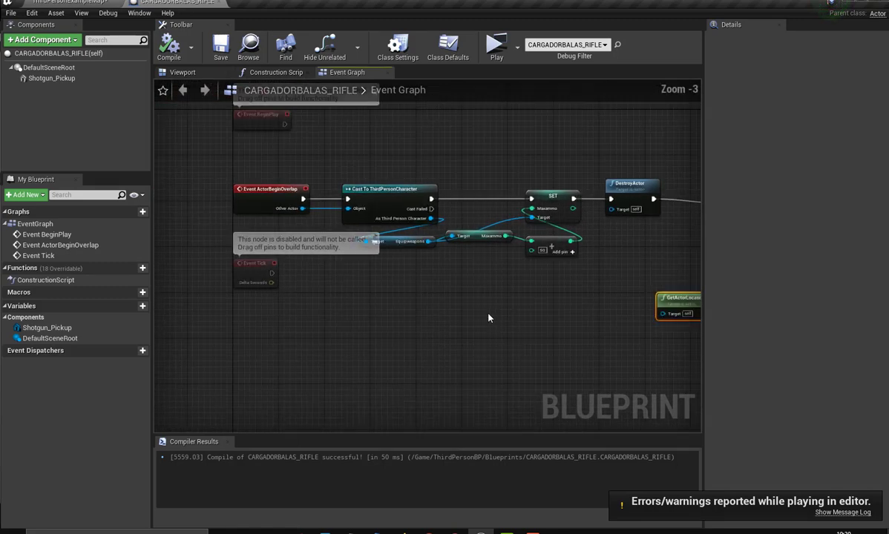
right_drag(488, 315, 508, 325)
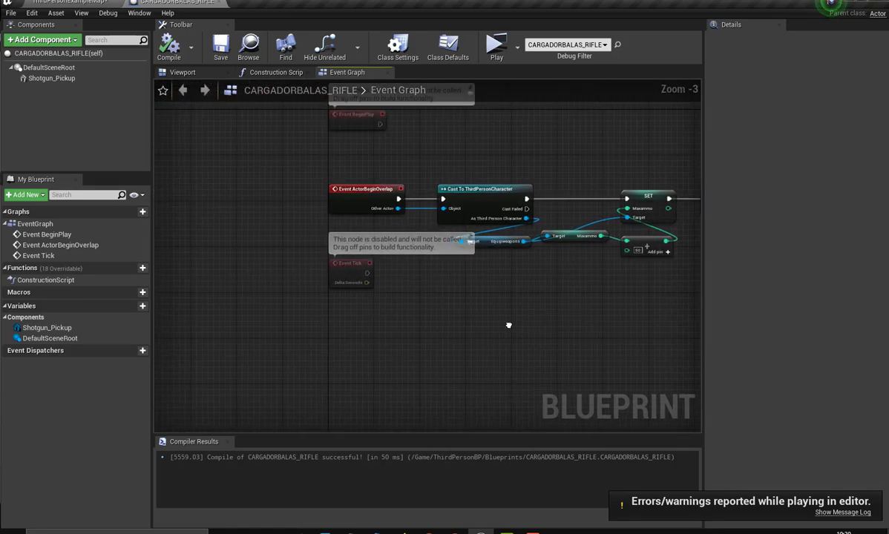
Step: Add a Box Collision component, found by searching 'BOX', and widen the Details property names
click(77, 42)
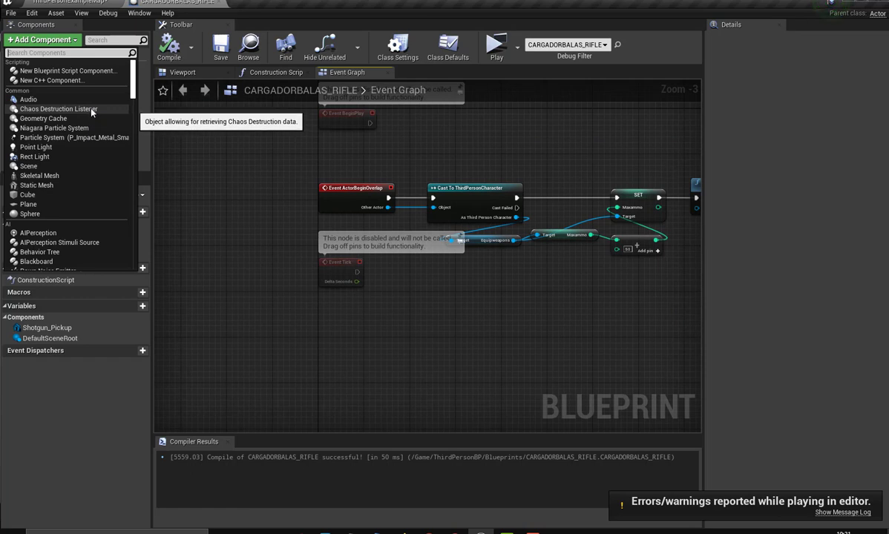
text(BOX)
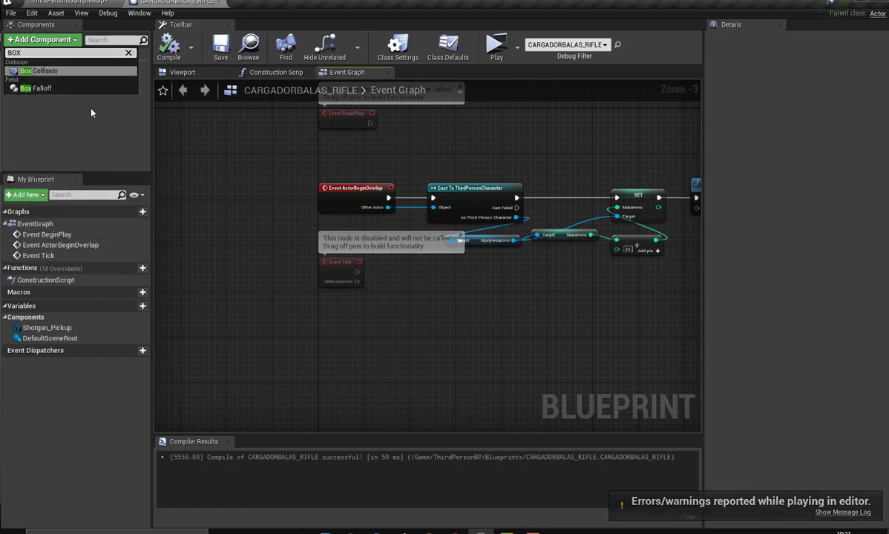
click(45, 72)
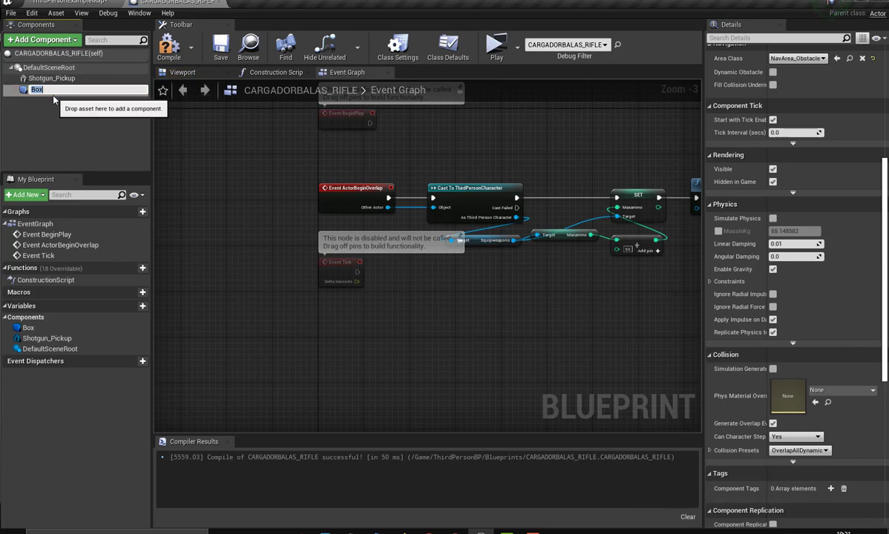
scroll(796, 298, down, 5)
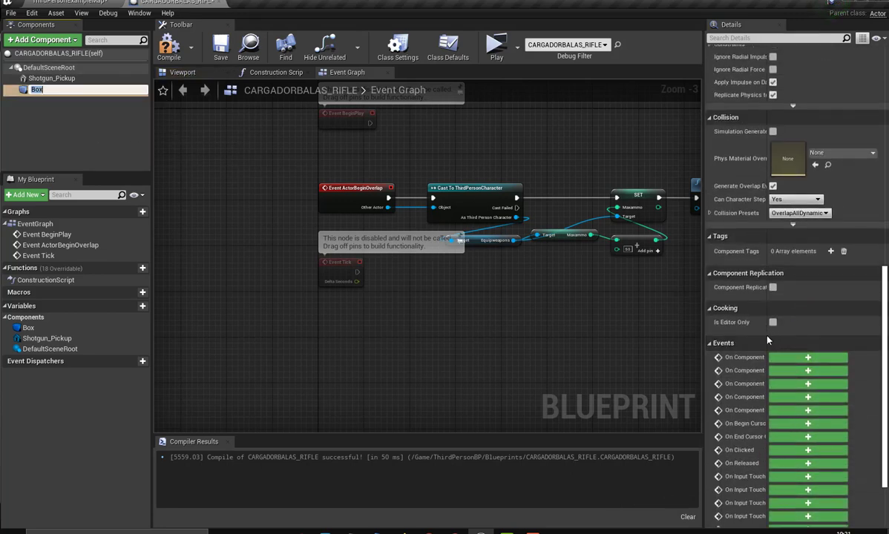
drag(768, 331, 795, 332)
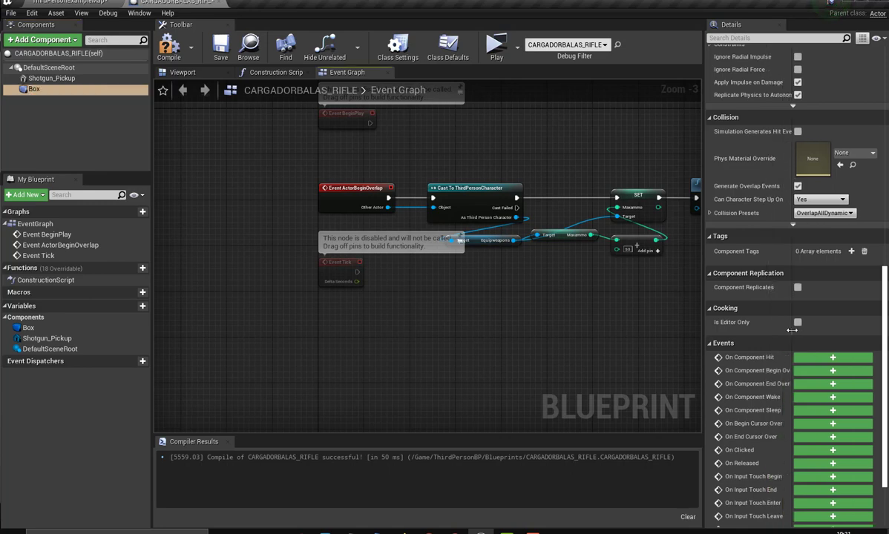
Step: Create the Box's On Component Begin Overlap event beside the existing overlap logic
click(823, 371)
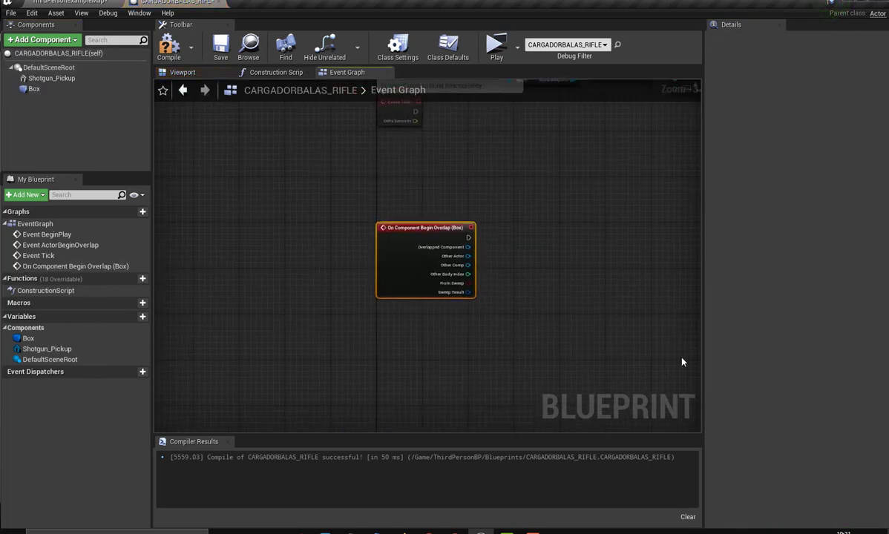
scroll(516, 382, down, 3)
right_drag(521, 370, 359, 331)
Step: Delete the disabled BeginPlay, ActorBeginOverlap and Tick events and move the Box overlap event beside the Cast node
scroll(359, 331, down, 1)
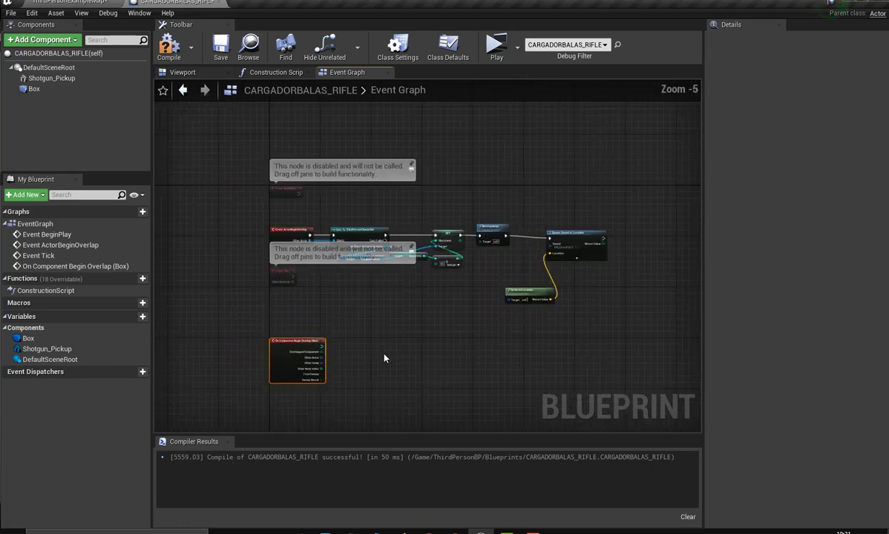
scroll(359, 331, down, 1)
click(358, 170)
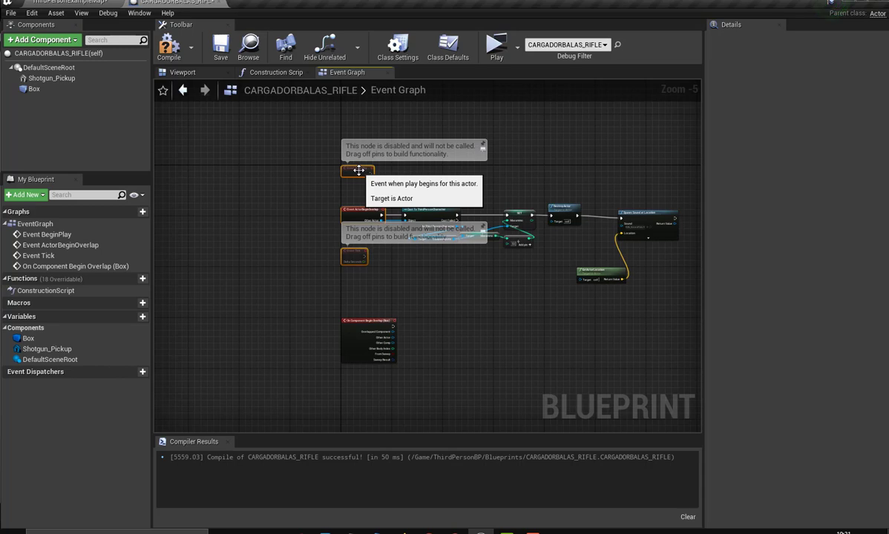
key(Delete)
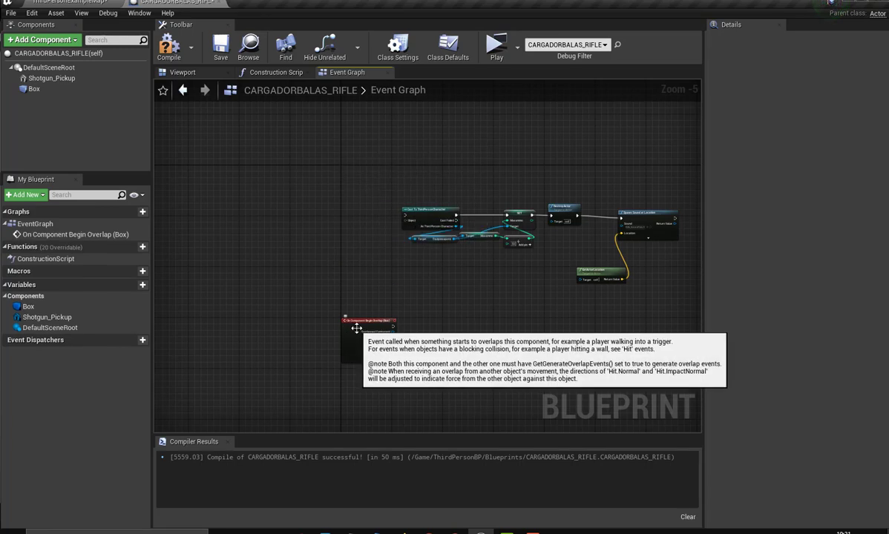
drag(368, 337, 342, 219)
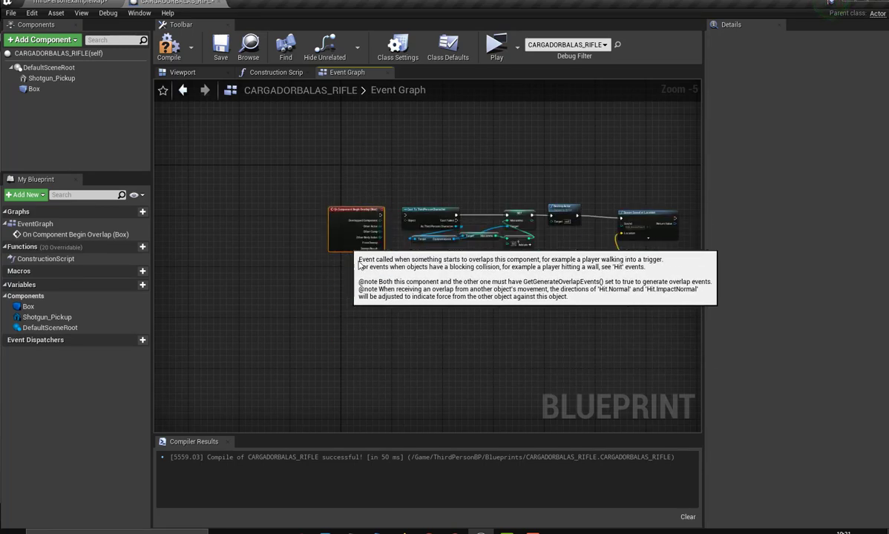
scroll(379, 267, up, 3)
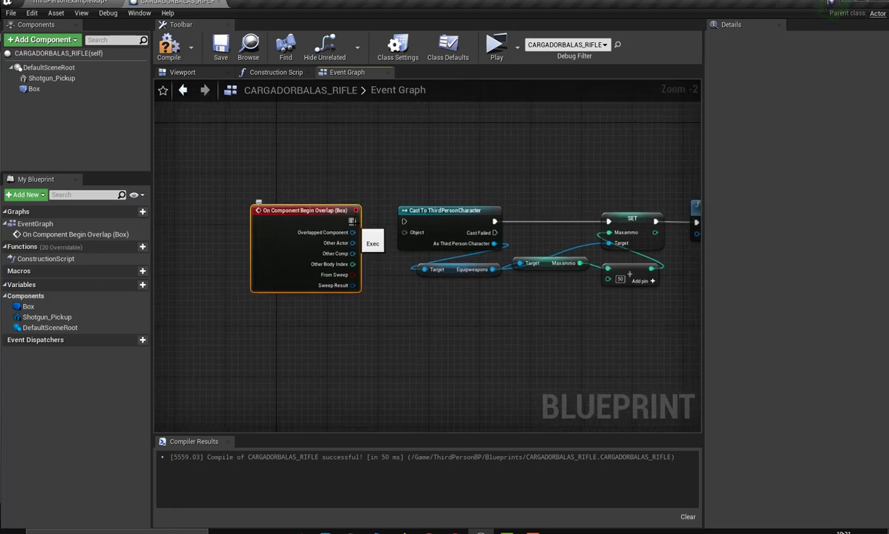
Step: Wire the Box overlap event's exec into Cast to ThirdPersonCharacter and Other Actor into Object
drag(353, 221, 401, 222)
drag(353, 242, 404, 233)
right_drag(470, 268, 345, 275)
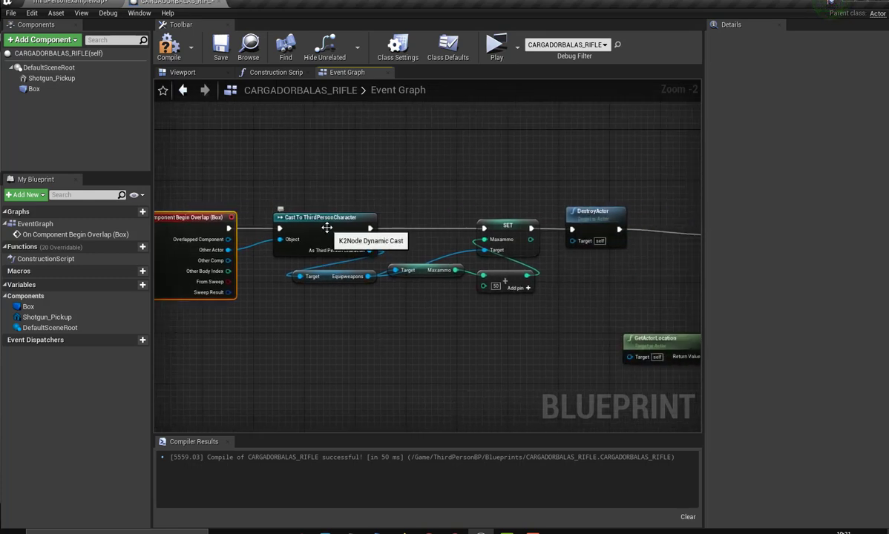
Step: Review the DestroyActor and sound node chain, compile, and return to the level map
right_drag(355, 294, 271, 299)
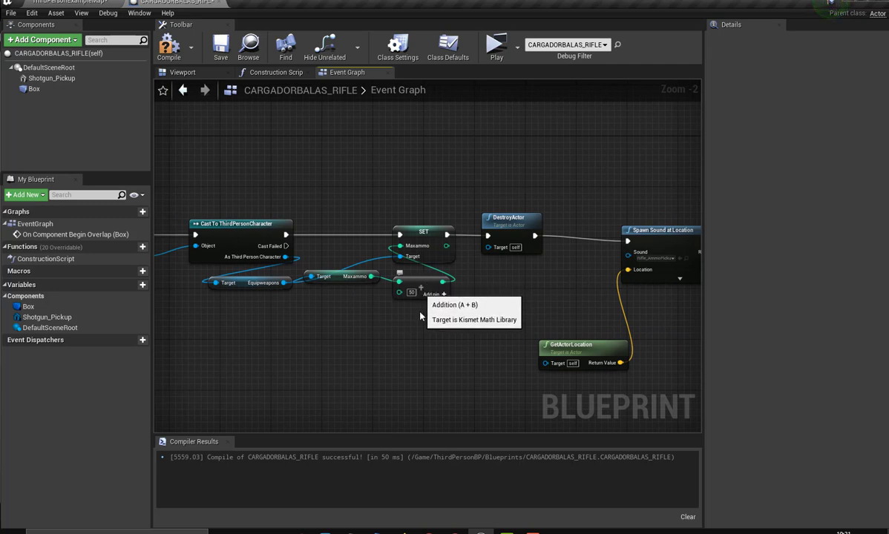
right_drag(416, 327, 369, 332)
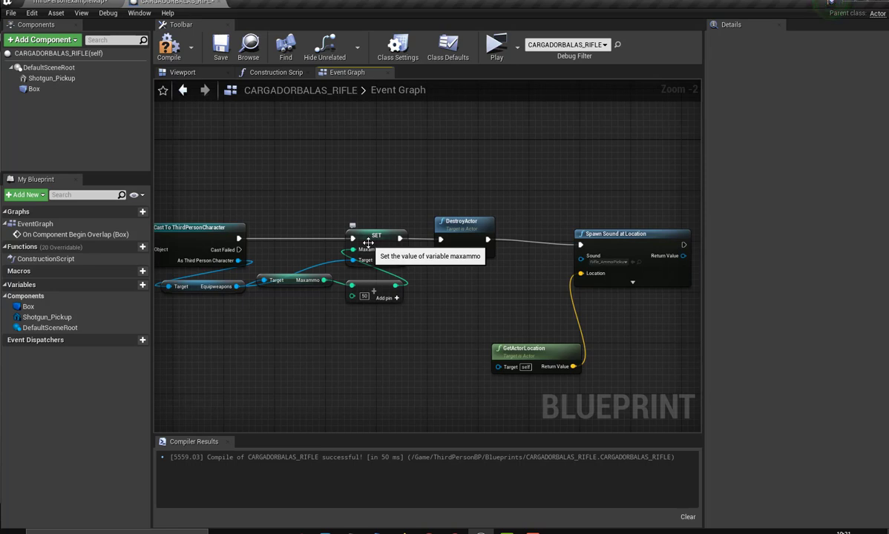
right_drag(371, 324, 310, 345)
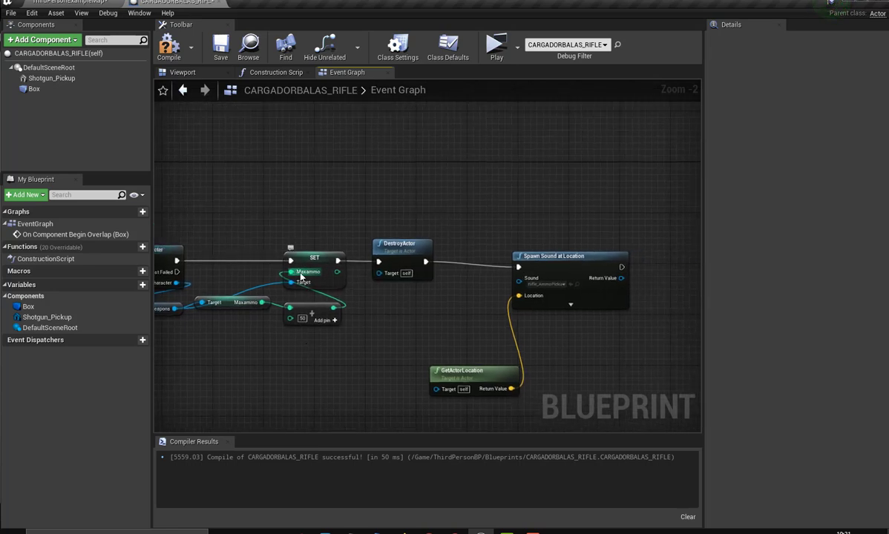
right_drag(320, 307, 238, 314)
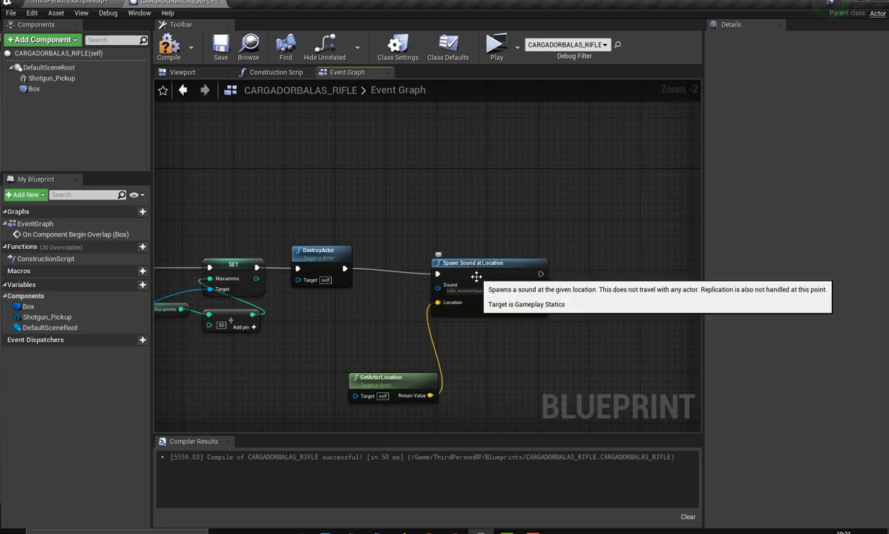
click(171, 48)
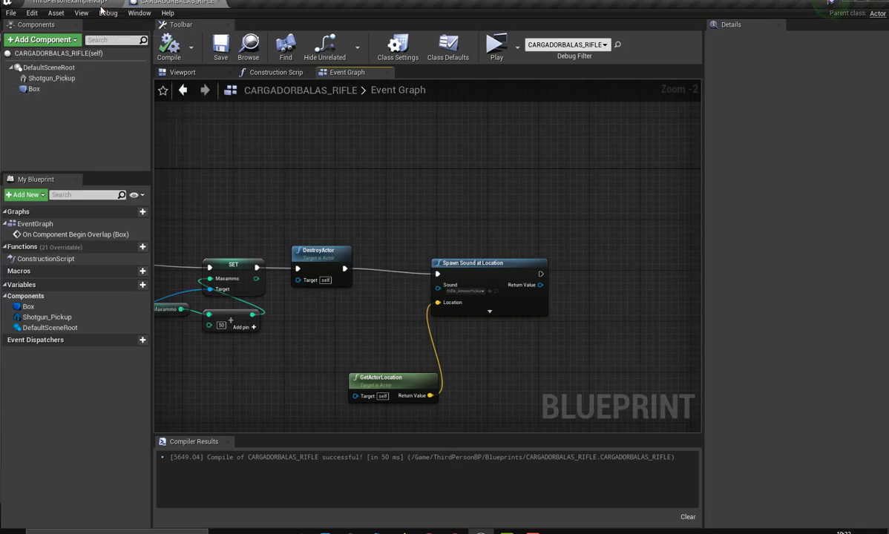
click(70, 2)
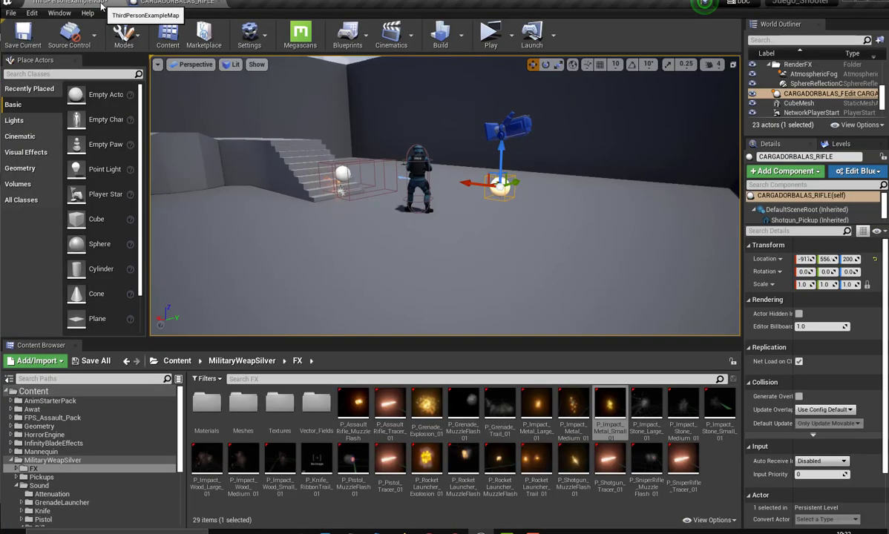
Step: Playtest the level, walking over the ammo box to raise reserve ammo from 100 to 150
click(490, 33)
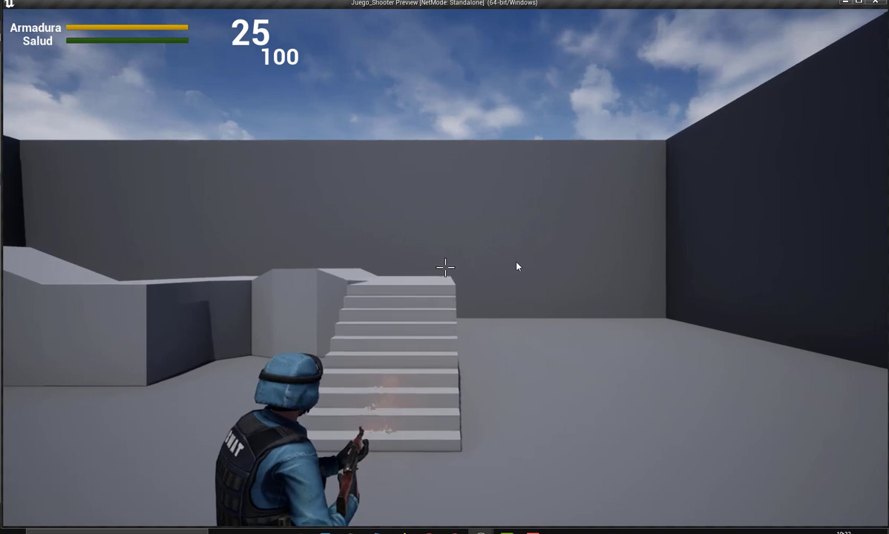
click(578, 332)
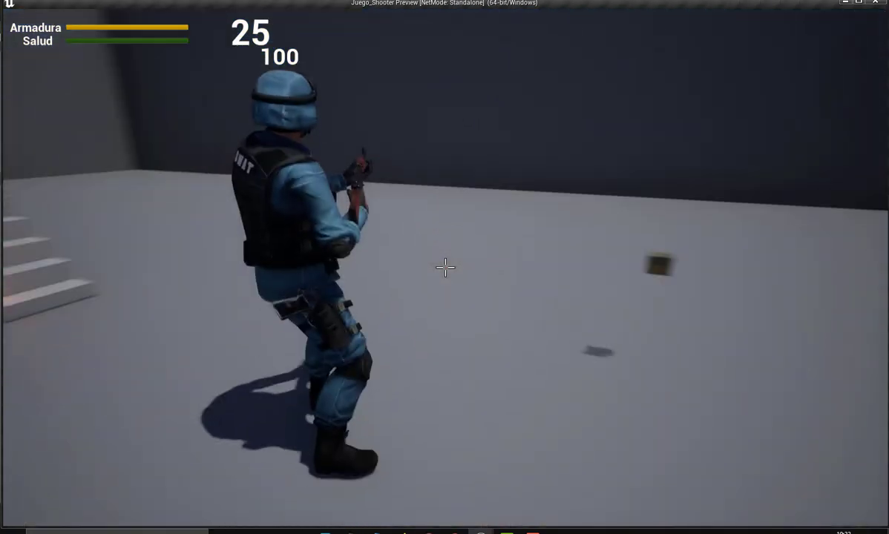
key(w)
key(w)
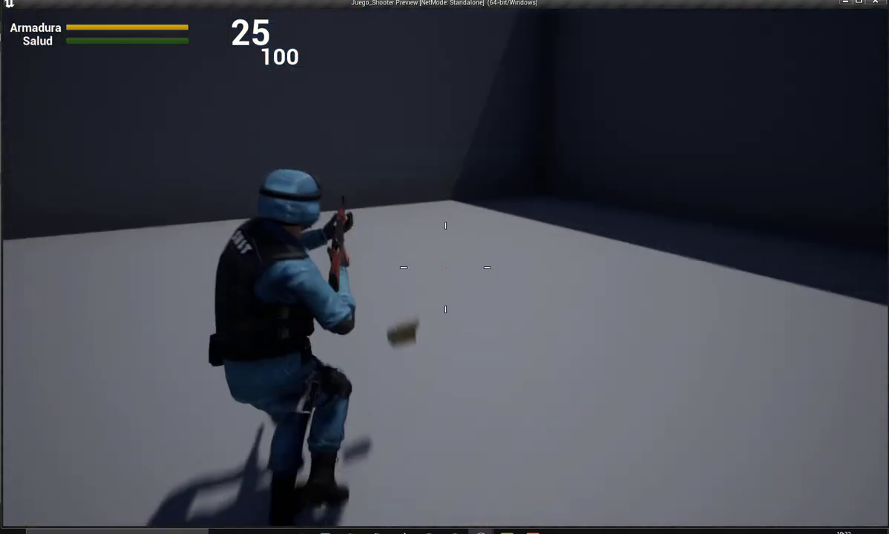
key(w)
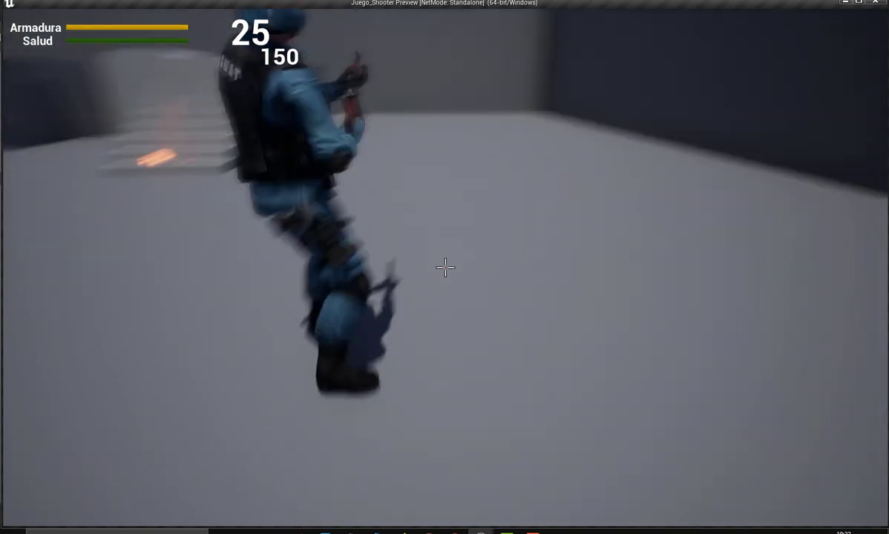
key(w)
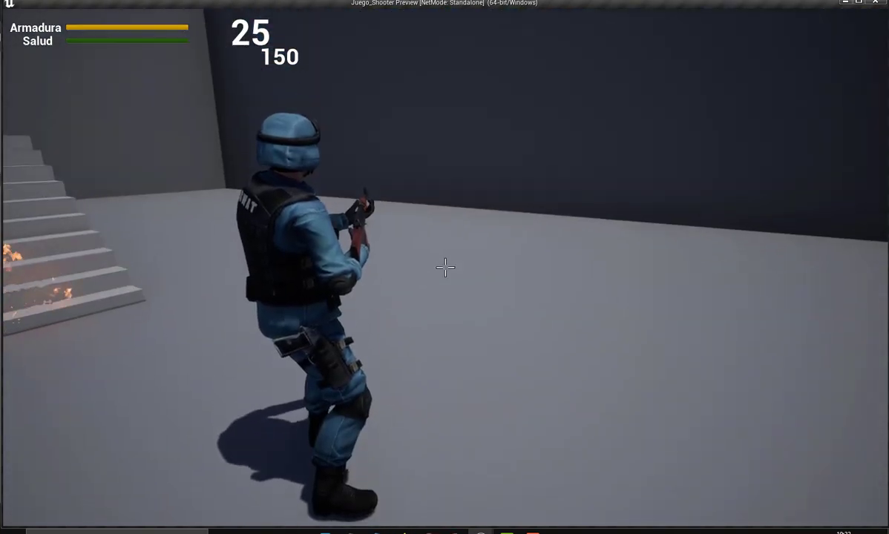
key(c)
key(c)
key(w)
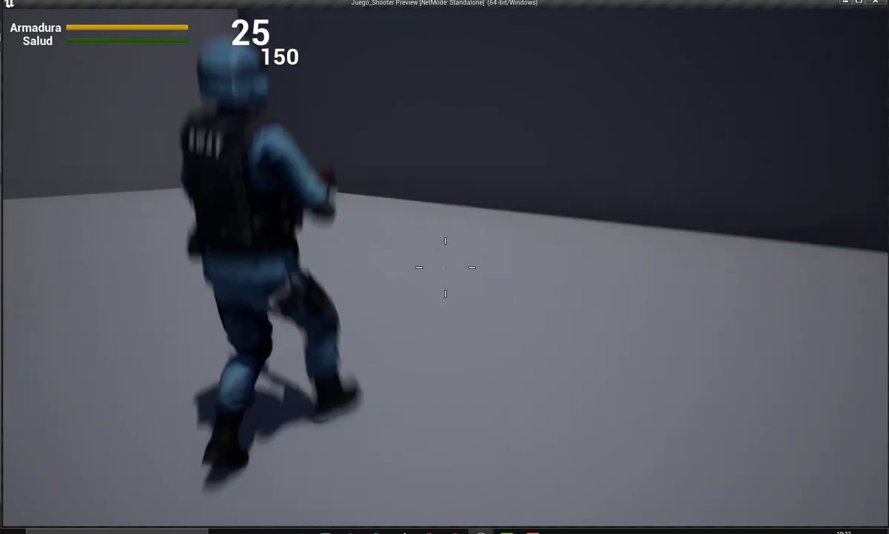
key(w)
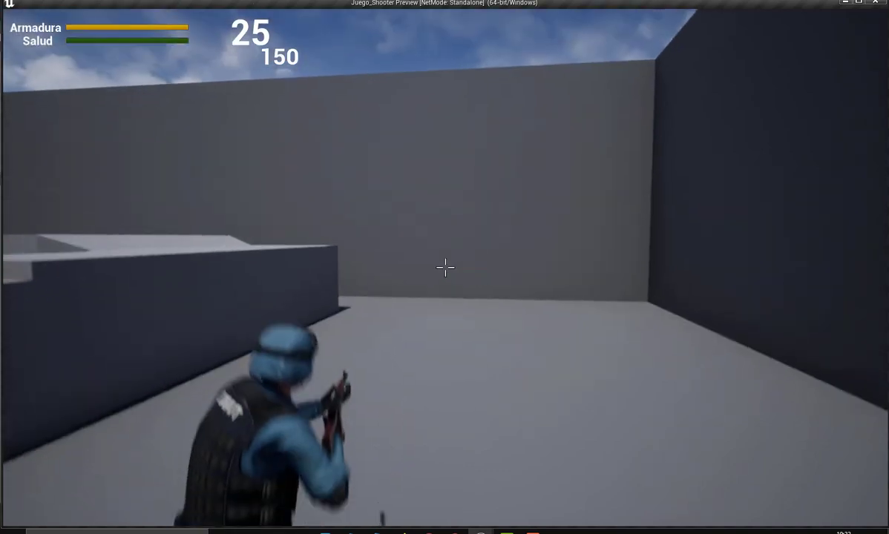
Step: Fire the rifle from 25 down to 13 rounds, end the playtest, and close the Message Log
right_click(445, 268)
click(445, 267)
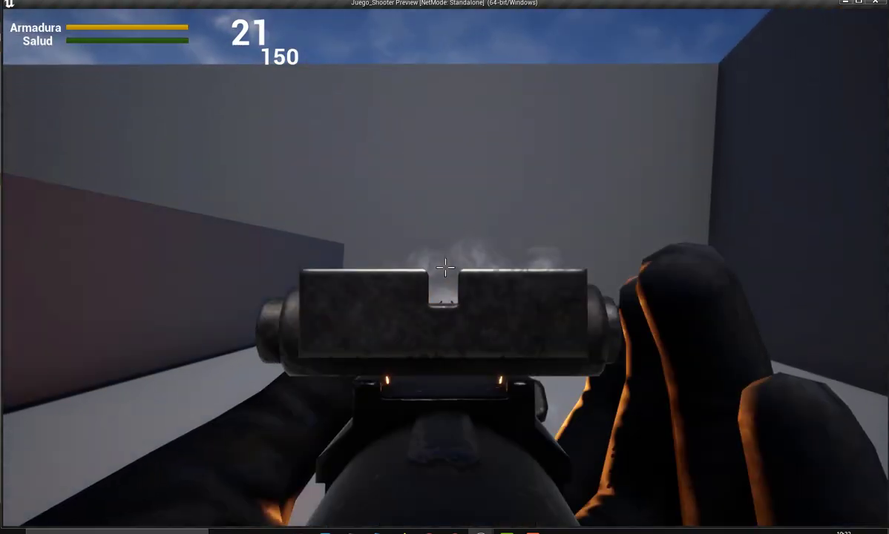
drag(445, 267, 445, 267)
right_click(445, 267)
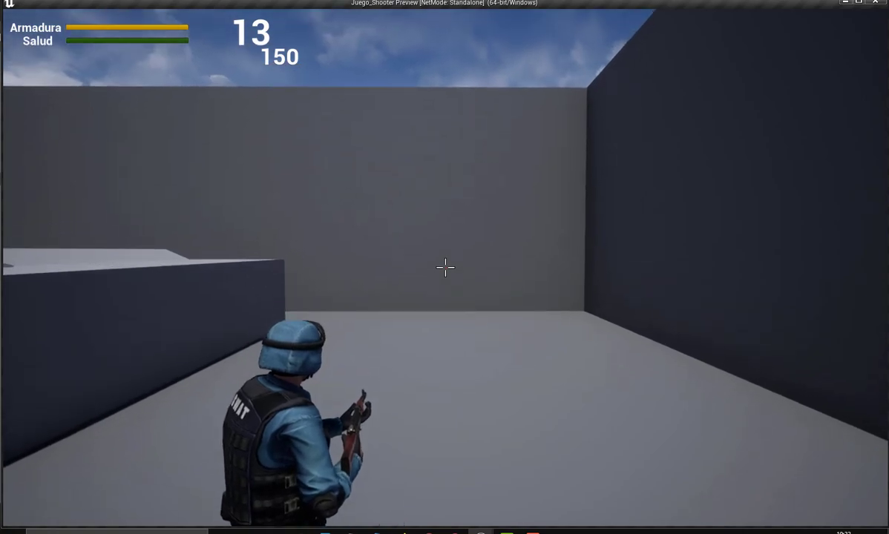
key(Escape)
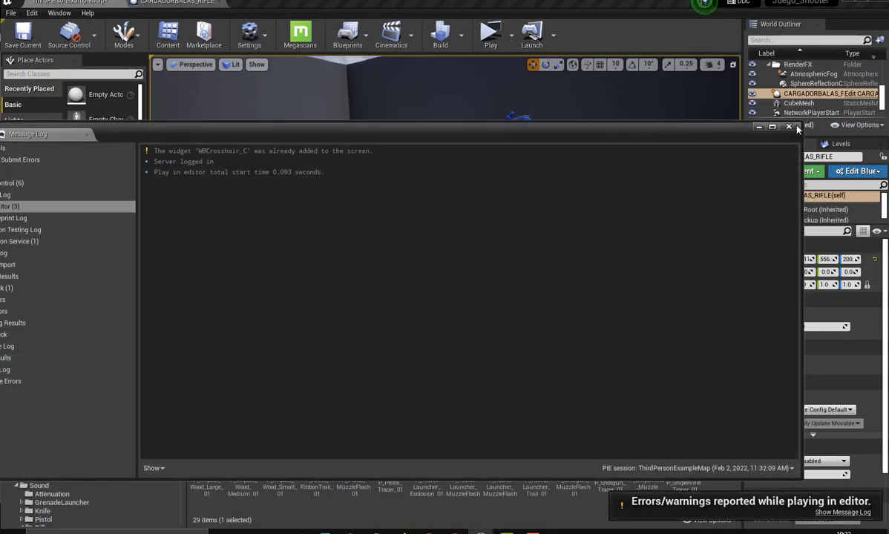
click(789, 126)
right_drag(268, 255, 267, 255)
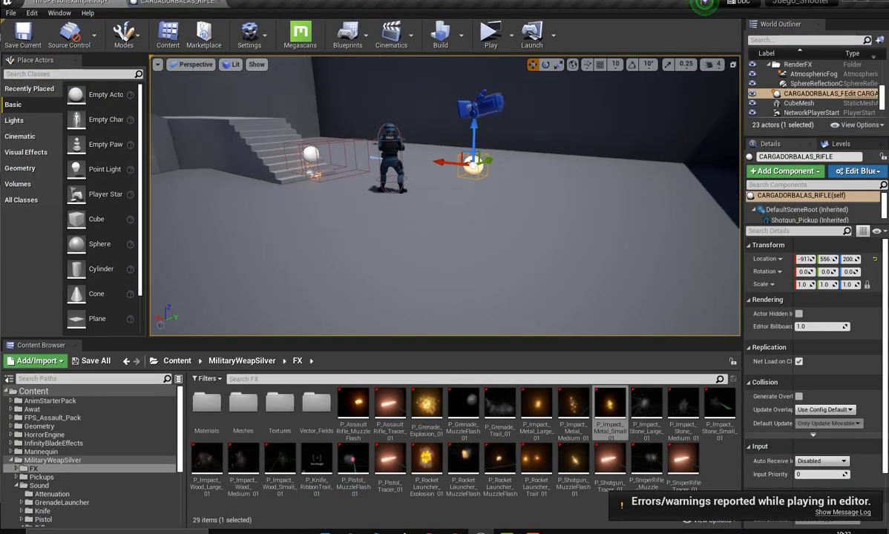
scroll(445, 197, down, 3)
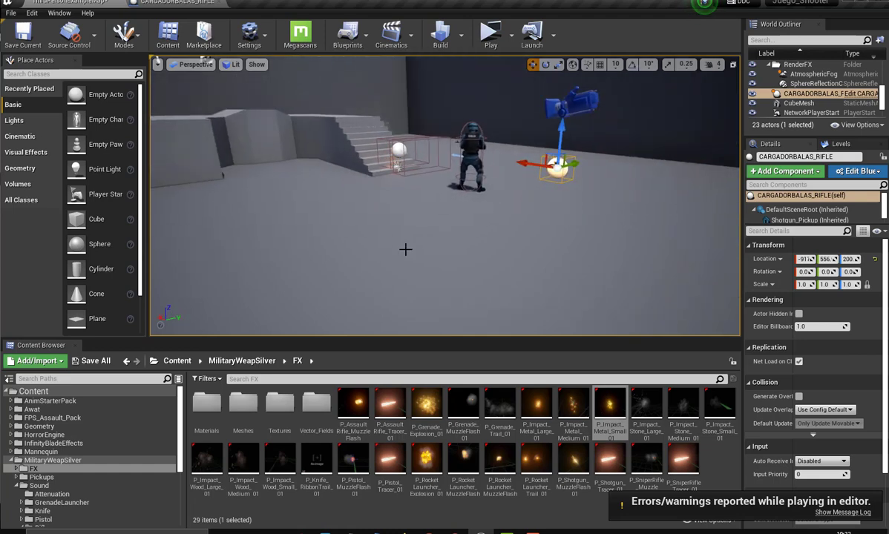